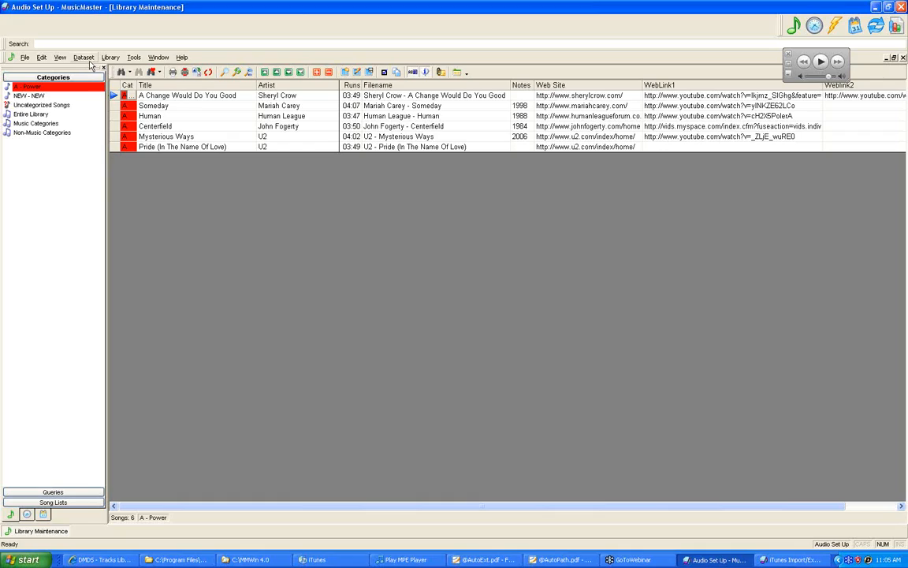
# Review the Weblink2 and Filename text fields in the maximized Database Field Editor and close it without saving
pyautogui.click(82, 57)
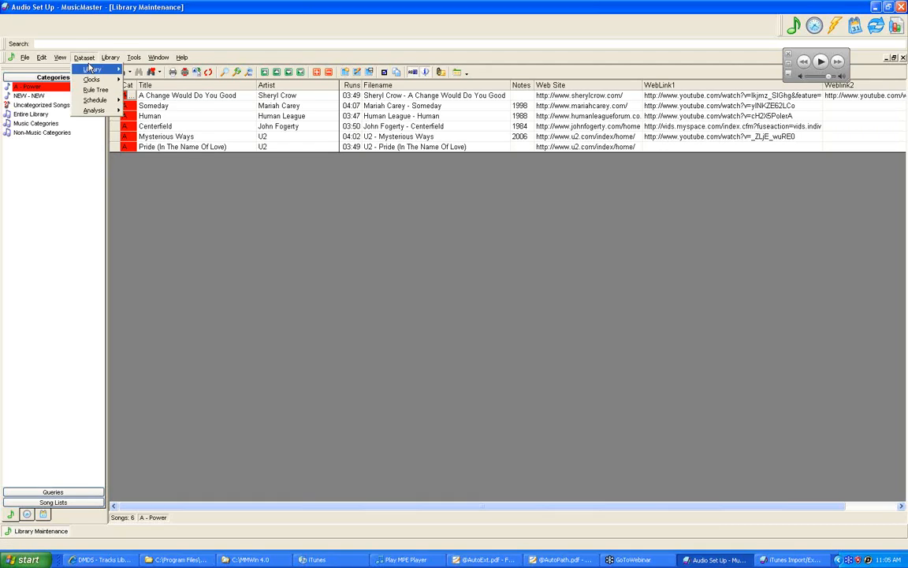
pyautogui.moveTo(89, 68)
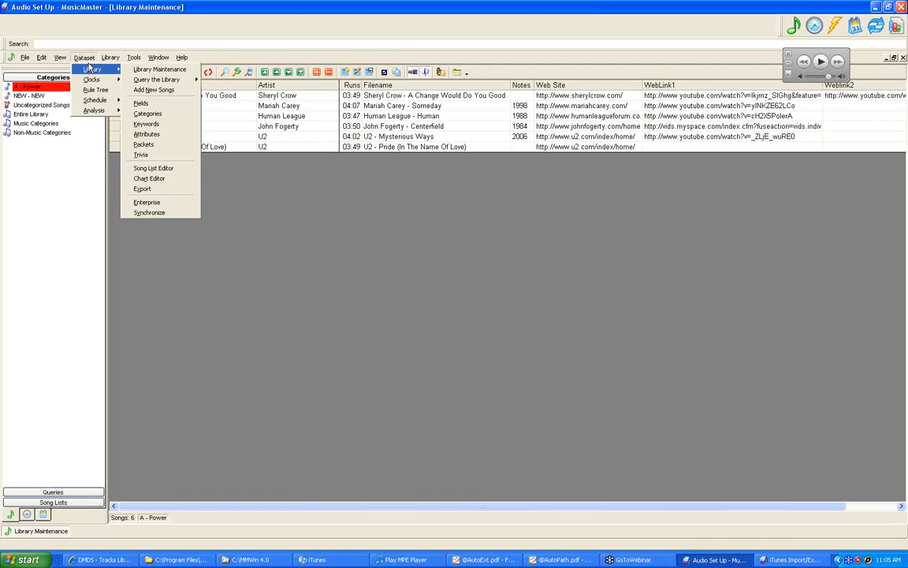
pyautogui.click(135, 90)
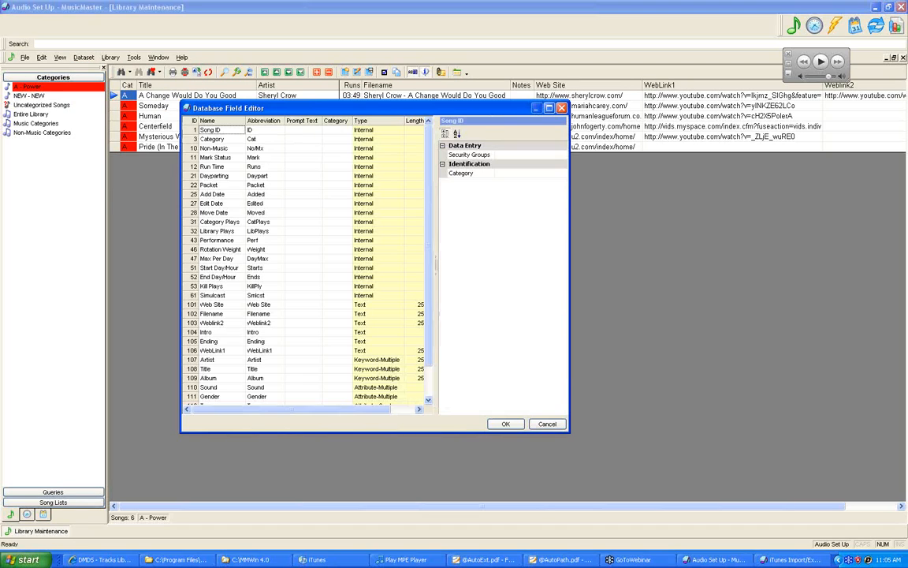
pyautogui.click(549, 108)
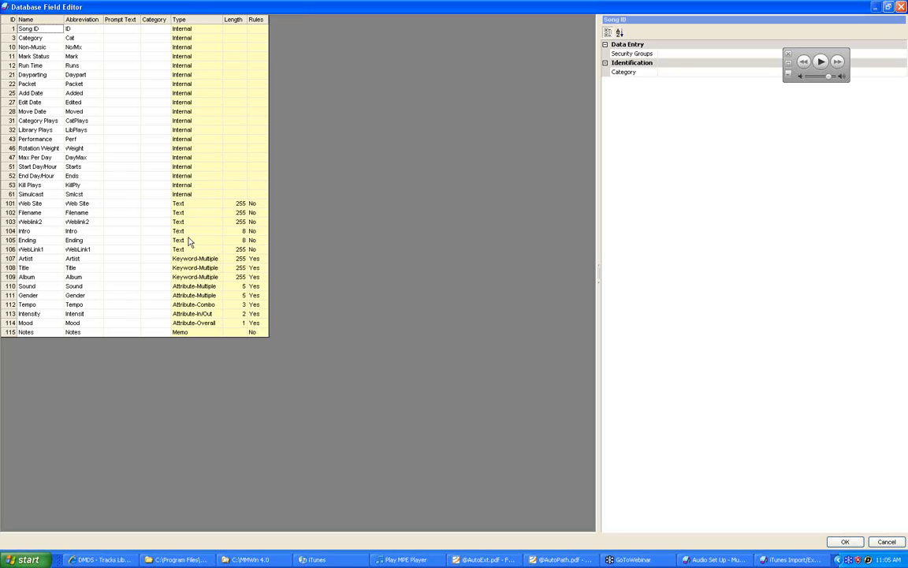
pyautogui.click(48, 224)
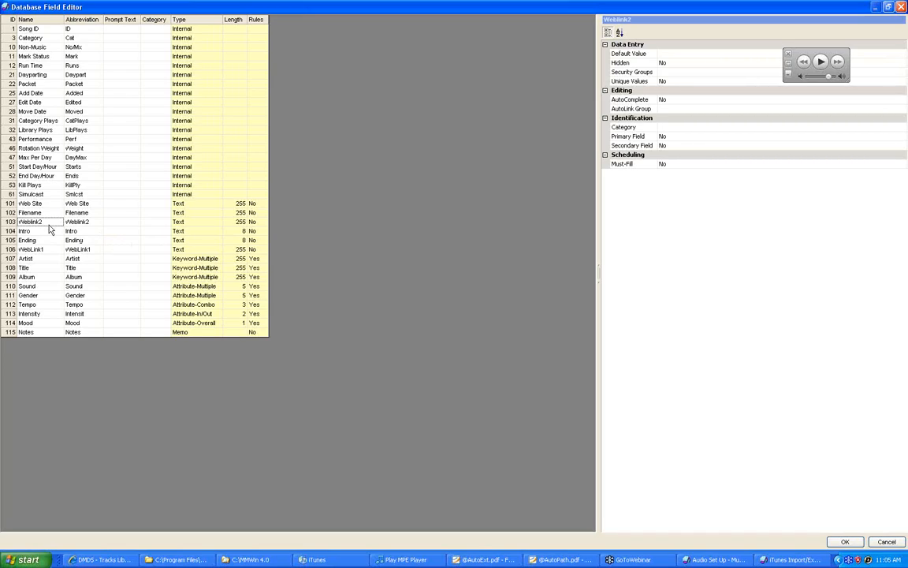
pyautogui.click(44, 214)
pyautogui.click(896, 543)
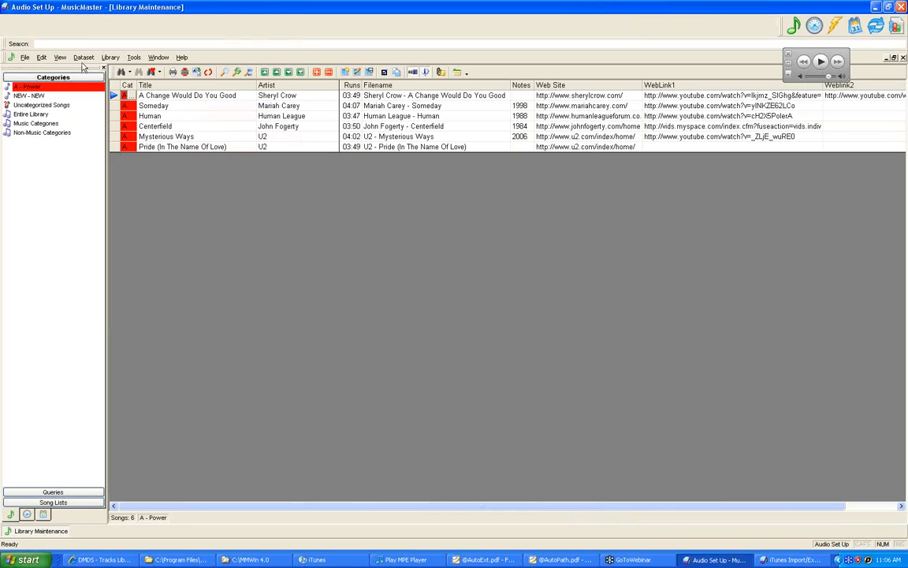
pyautogui.click(84, 57)
pyautogui.moveTo(84, 69)
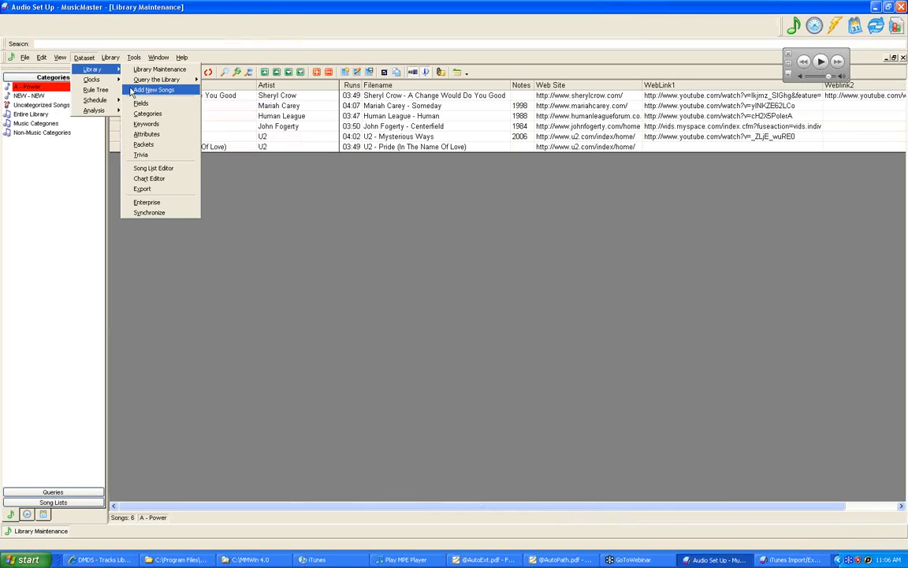
pyautogui.click(230, 29)
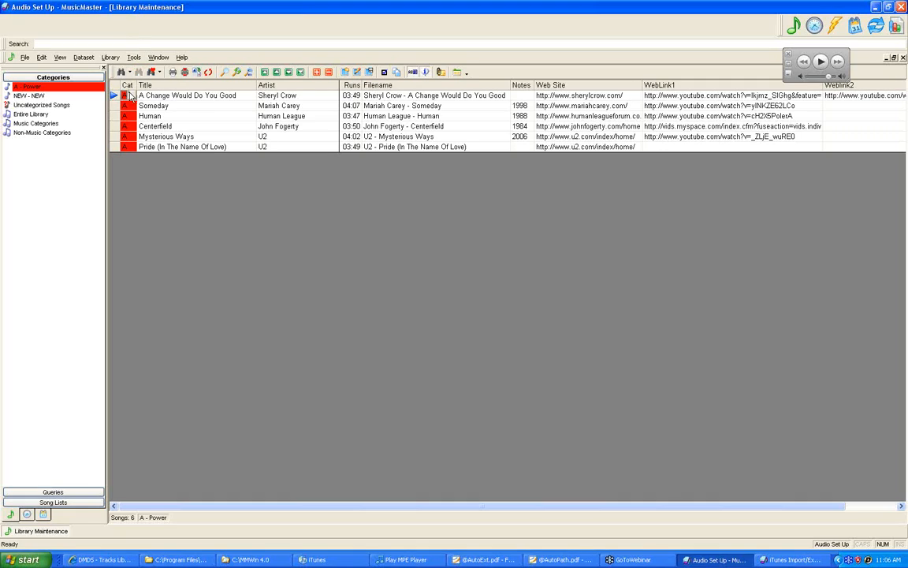
# Open the dataset's Audio File Options and select the Audio Filename Location path
pyautogui.click(137, 60)
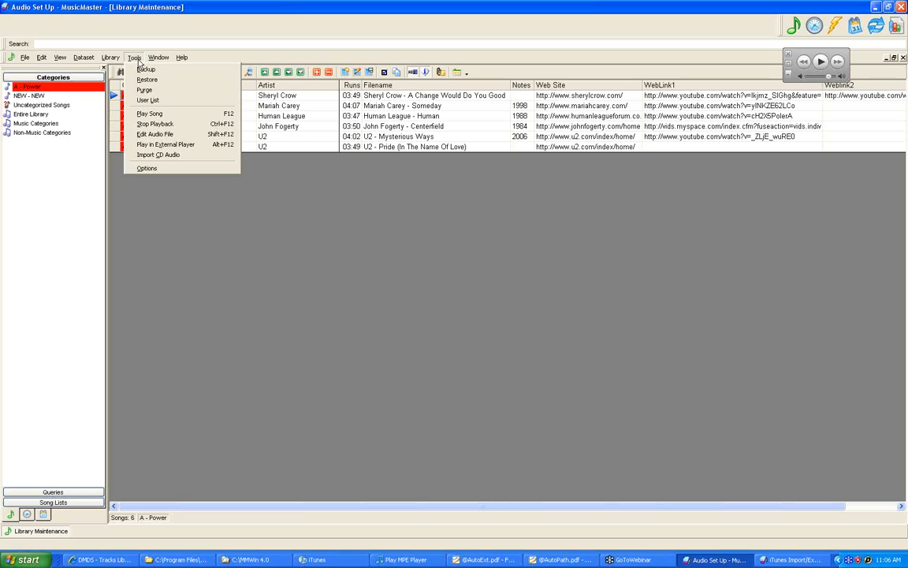
pyautogui.click(147, 168)
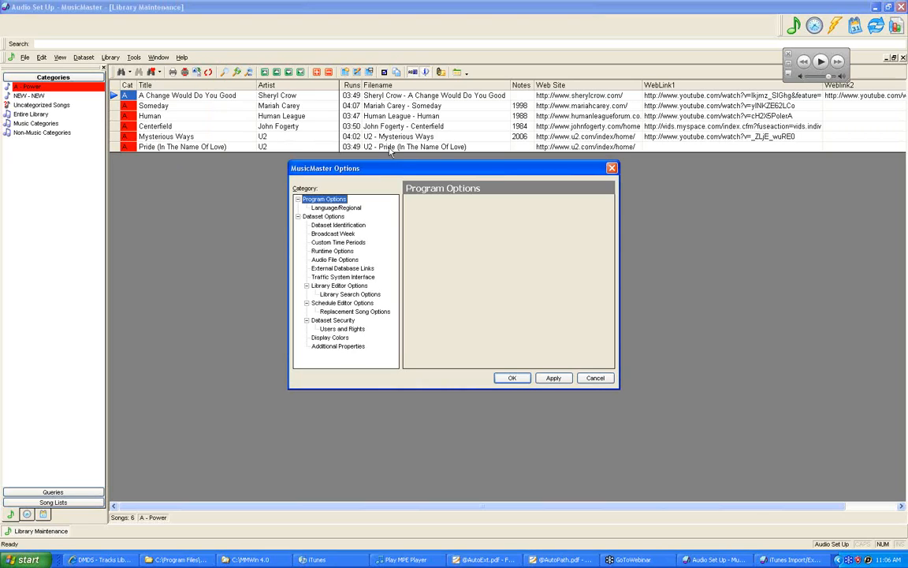
pyautogui.click(344, 263)
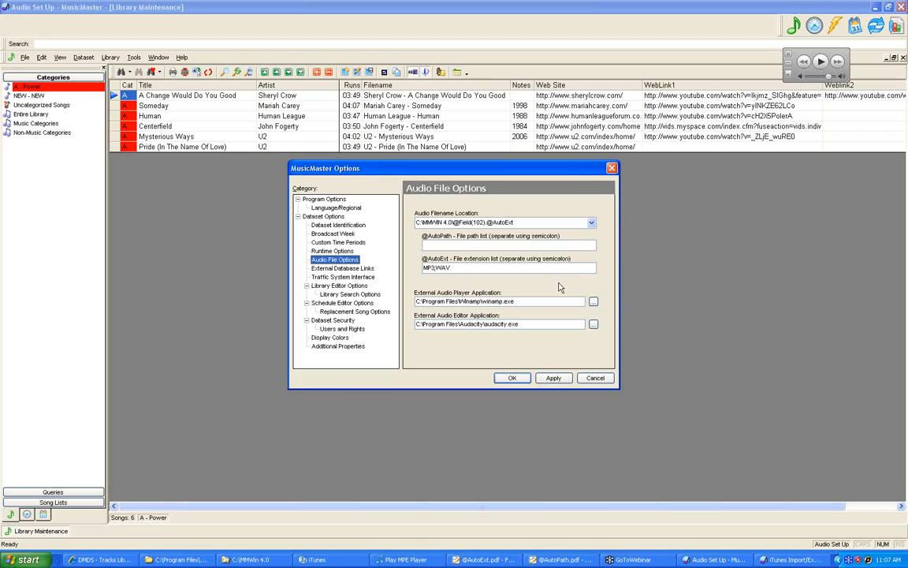
pyautogui.click(538, 223)
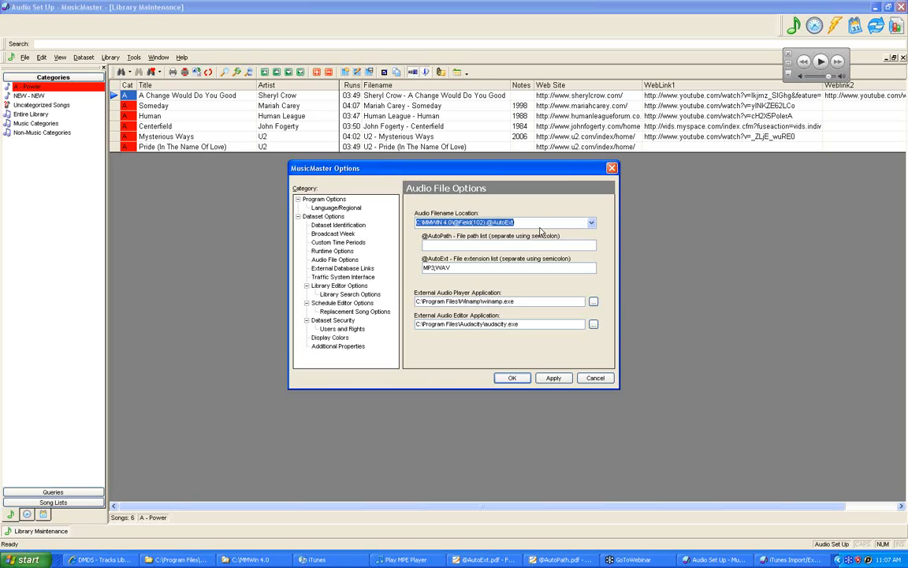
# View the MP3 files in the C:\MMWin 4.0 folder sorted by type and return to MusicMaster
pyautogui.click(250, 560)
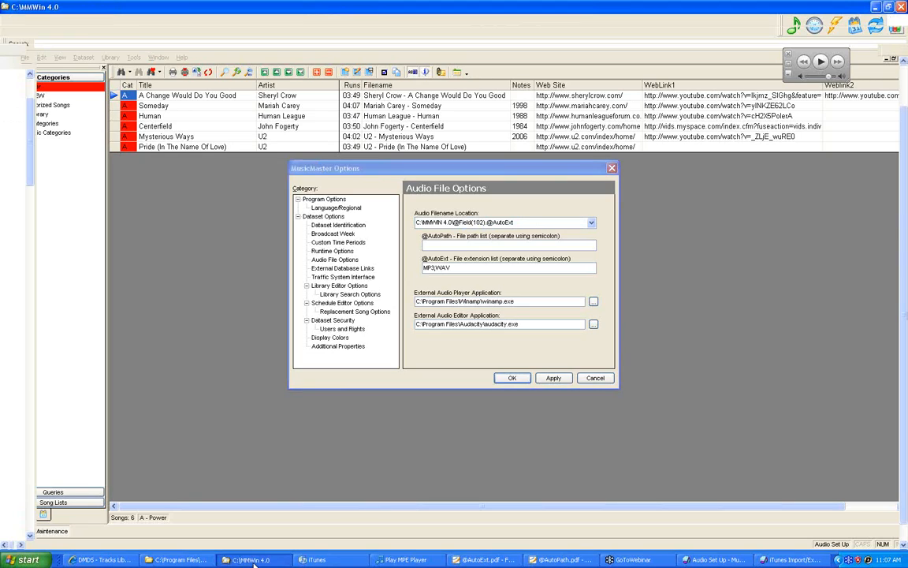
pyautogui.click(271, 64)
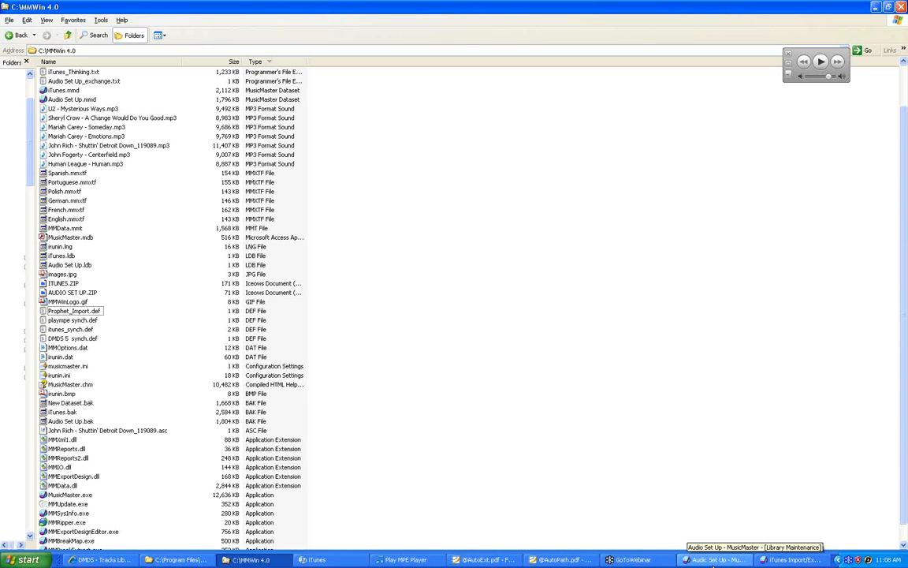
pyautogui.click(713, 562)
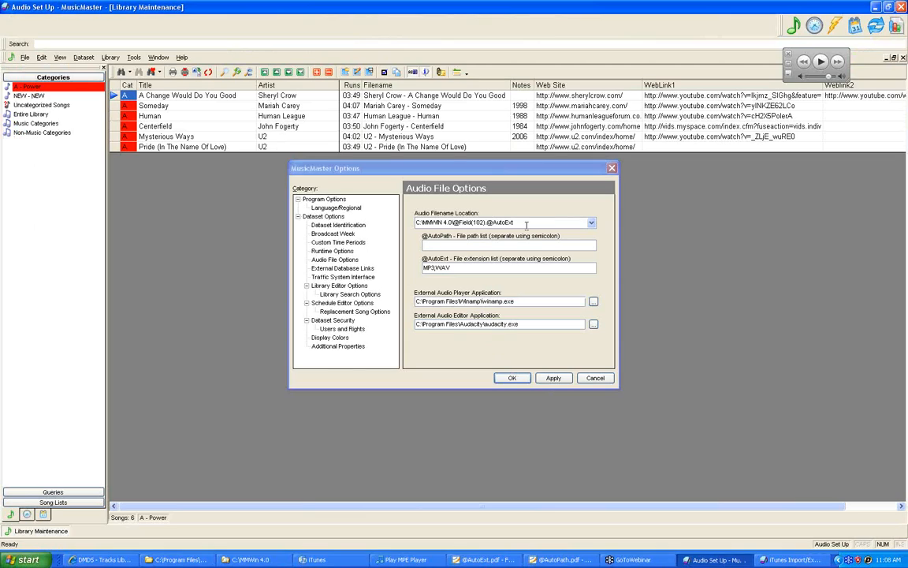
# Look through the fields available for the Audio Filename Location, down to Filename, without inserting one
pyautogui.click(451, 223)
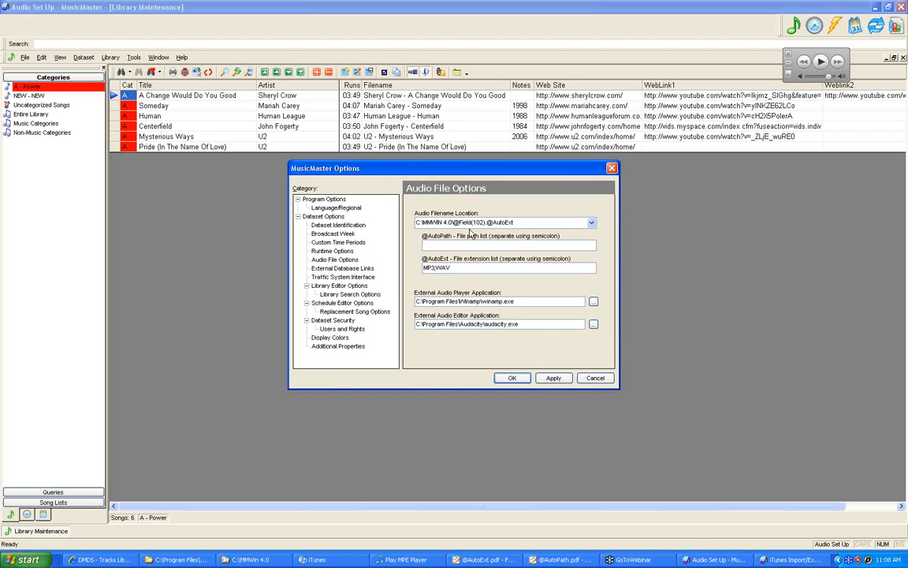
pyautogui.click(592, 223)
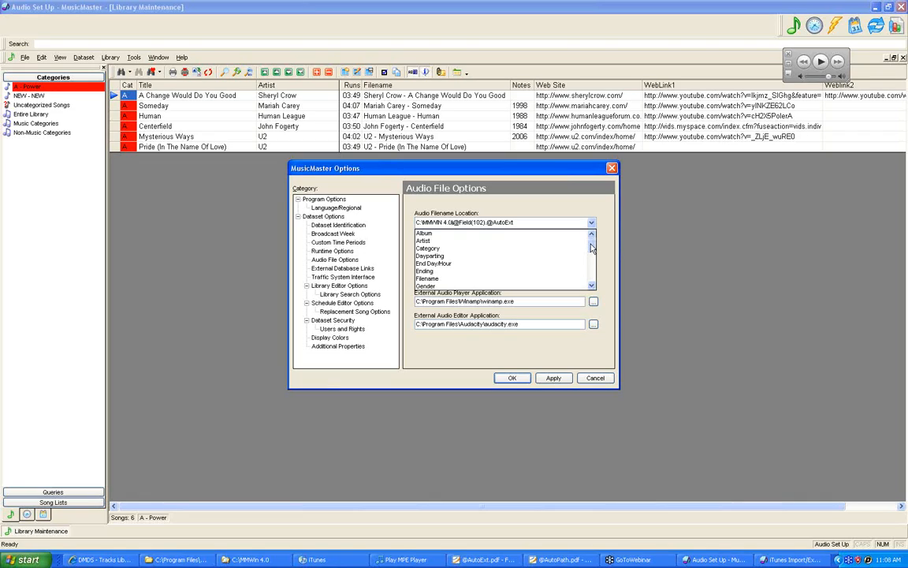
pyautogui.moveTo(591, 245); pyautogui.dragTo(592, 250)
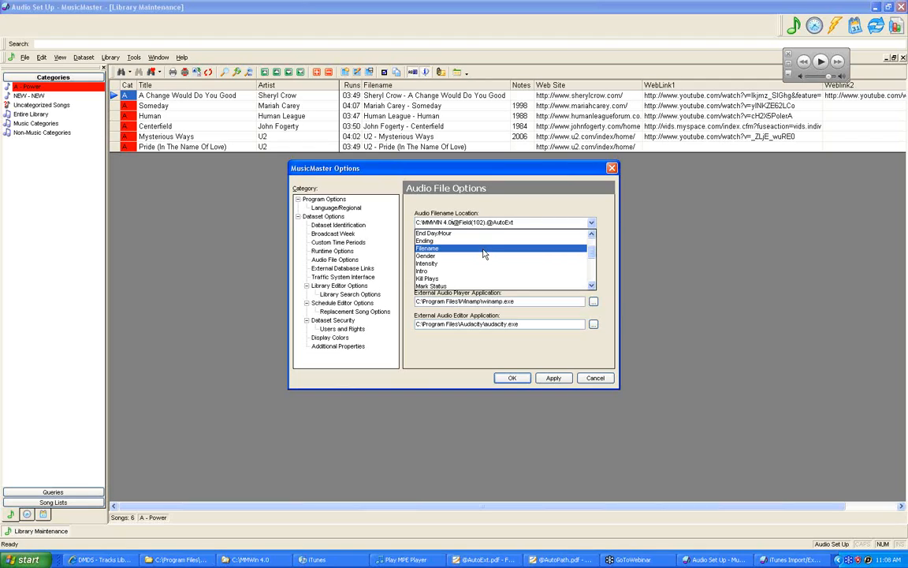
pyautogui.click(521, 207)
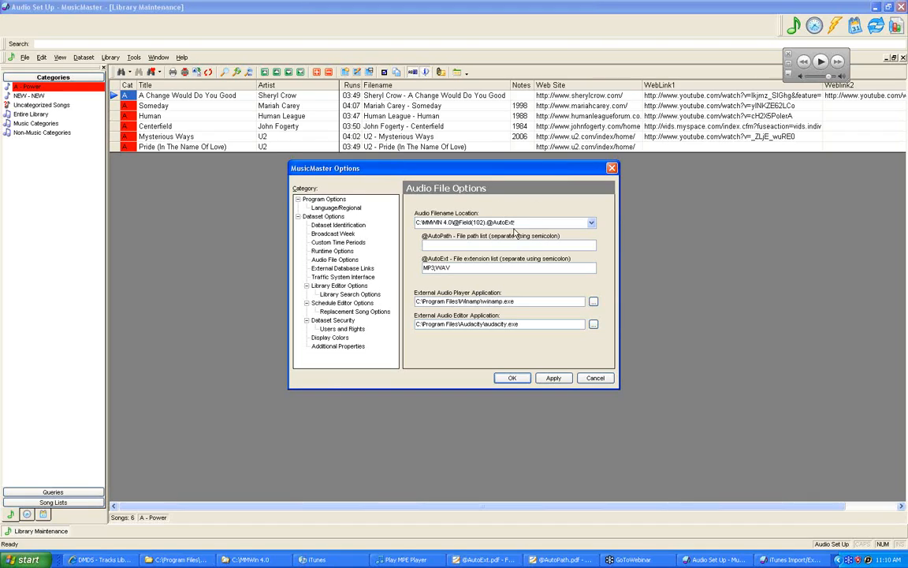
pyautogui.moveTo(515, 221); pyautogui.dragTo(487, 222)
pyautogui.click(496, 245)
pyautogui.click(557, 248)
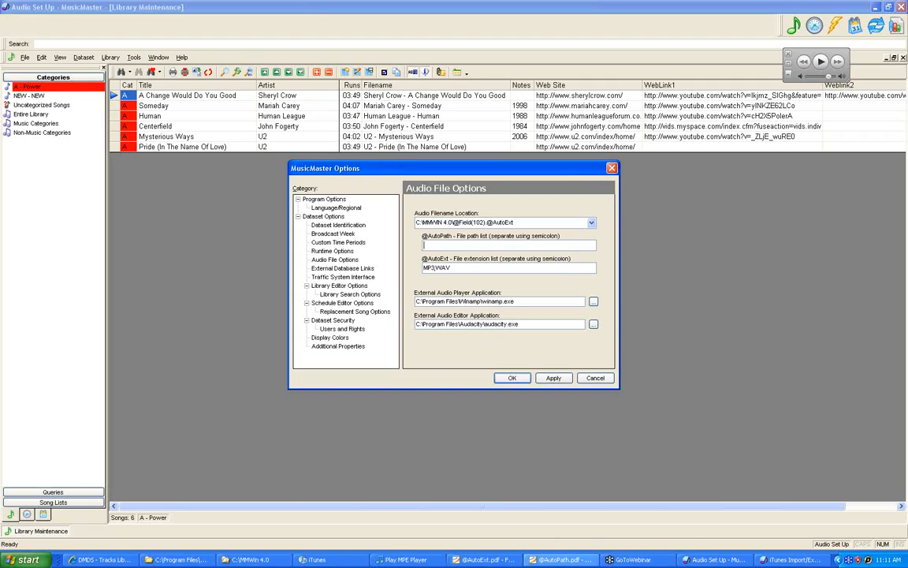
pyautogui.click(562, 559)
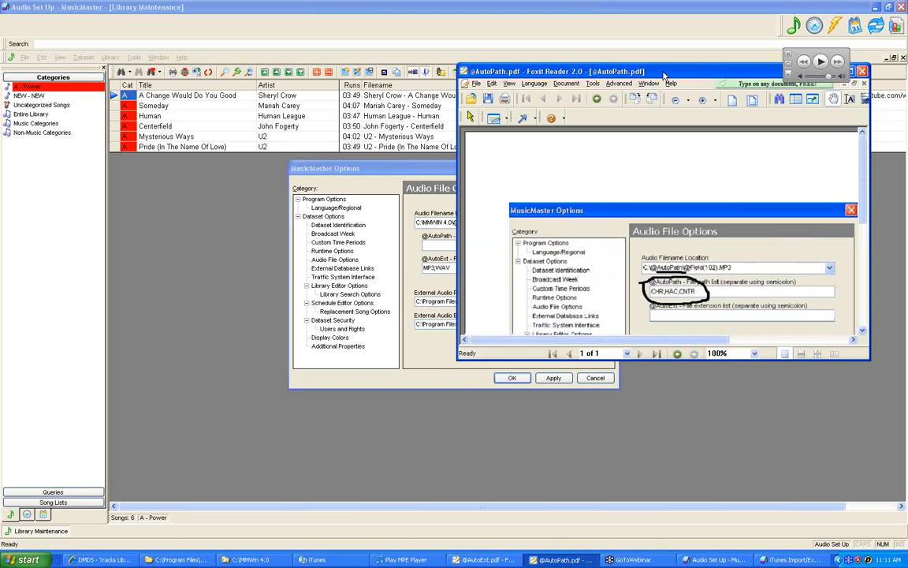
pyautogui.moveTo(665, 76); pyautogui.dragTo(511, 129)
pyautogui.click(698, 125)
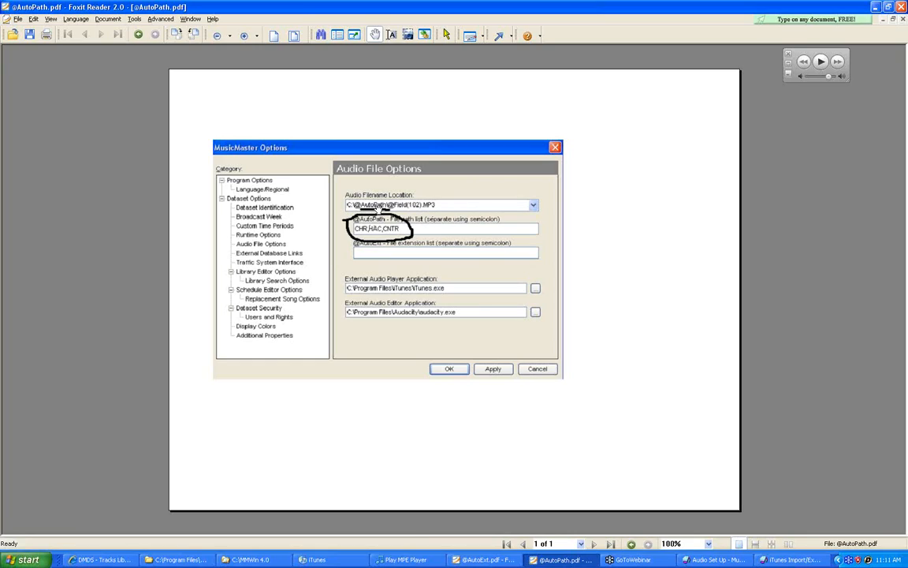
pyautogui.moveTo(351, 211); pyautogui.dragTo(387, 210)
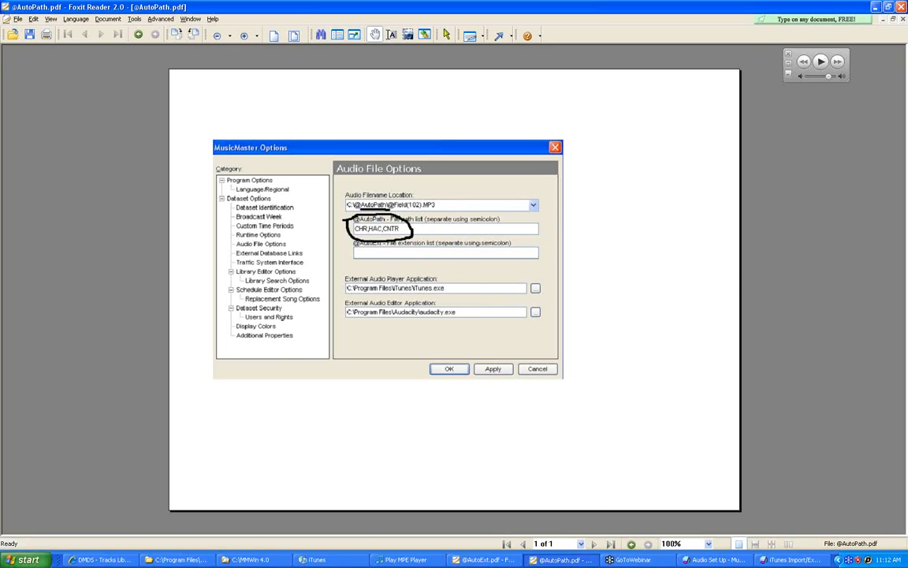
pyautogui.click(490, 560)
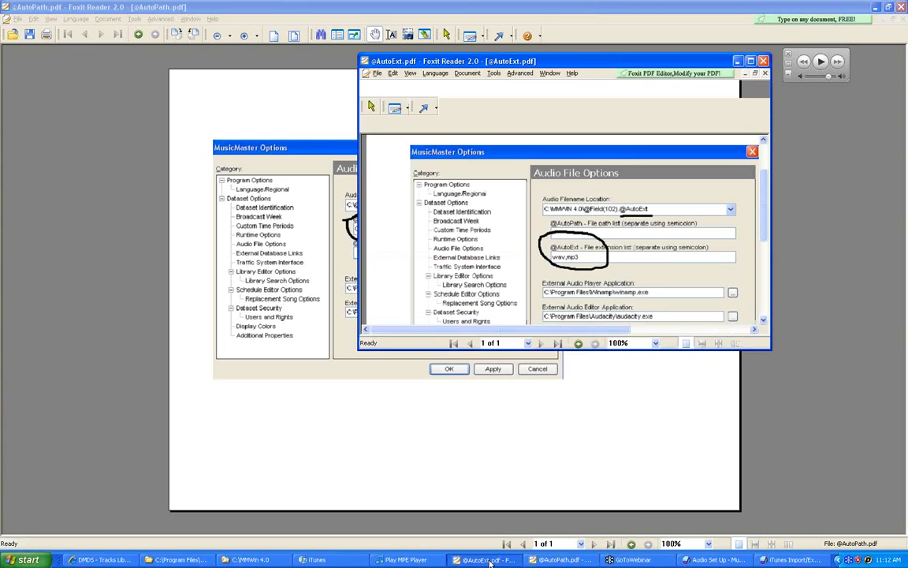
pyautogui.click(751, 62)
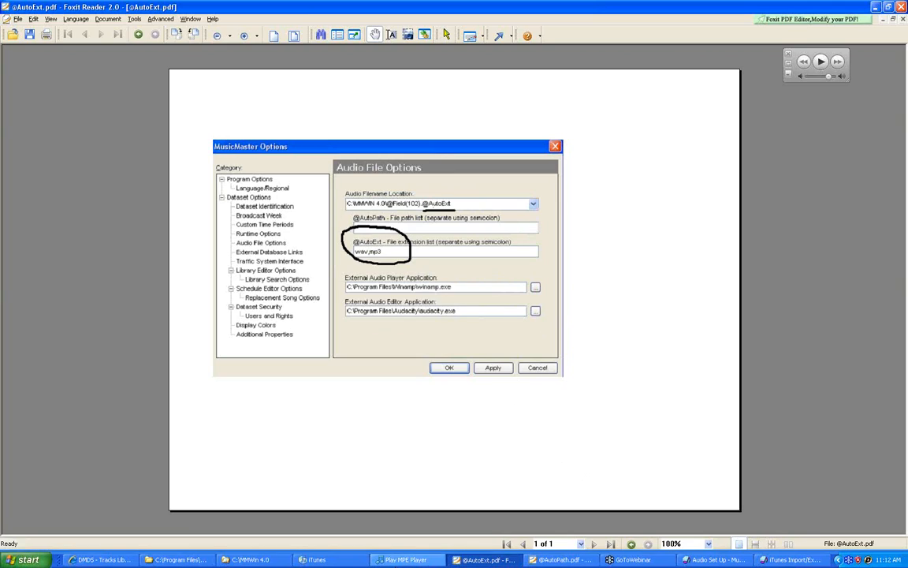
pyautogui.click(902, 7)
pyautogui.click(902, 7)
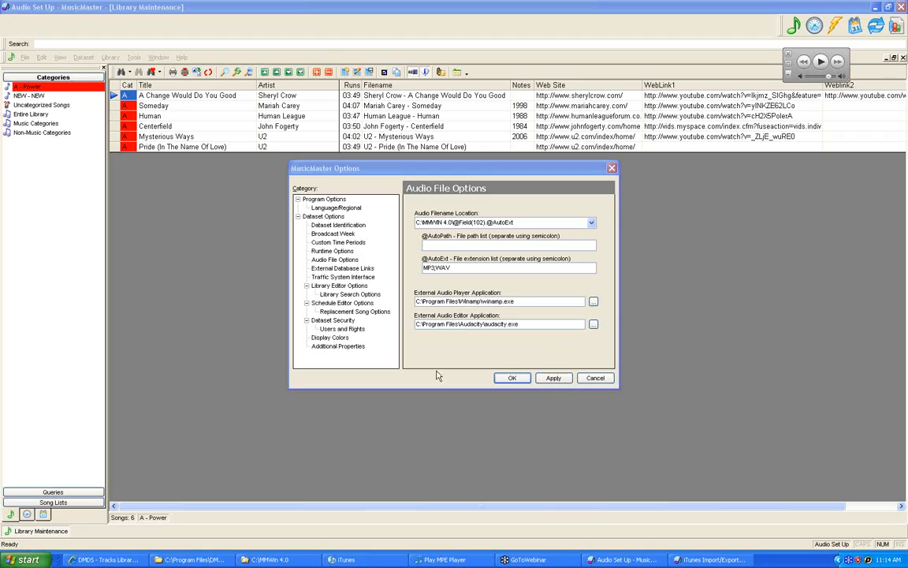
# Apply the audio file options, review the ScopeEnd, ScopeFade and ScopeStart settings under Additional Properties, and close the options
pyautogui.click(552, 379)
pyautogui.click(356, 348)
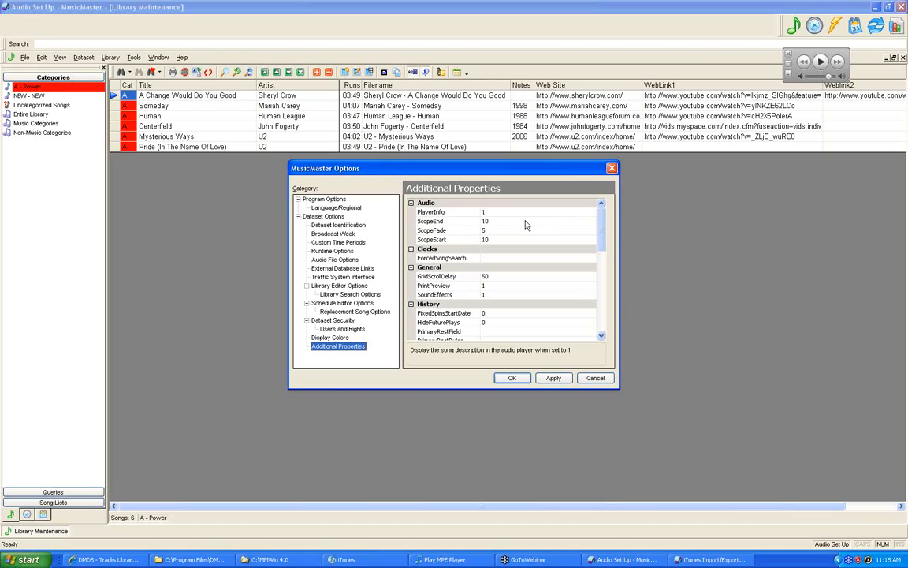
pyautogui.click(450, 223)
pyautogui.click(450, 230)
pyautogui.click(452, 239)
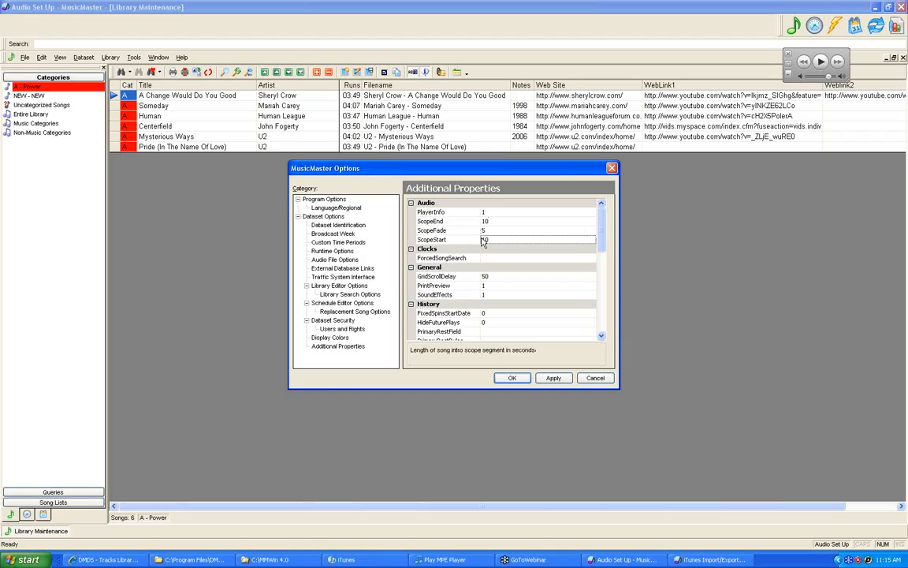
pyautogui.click(496, 223)
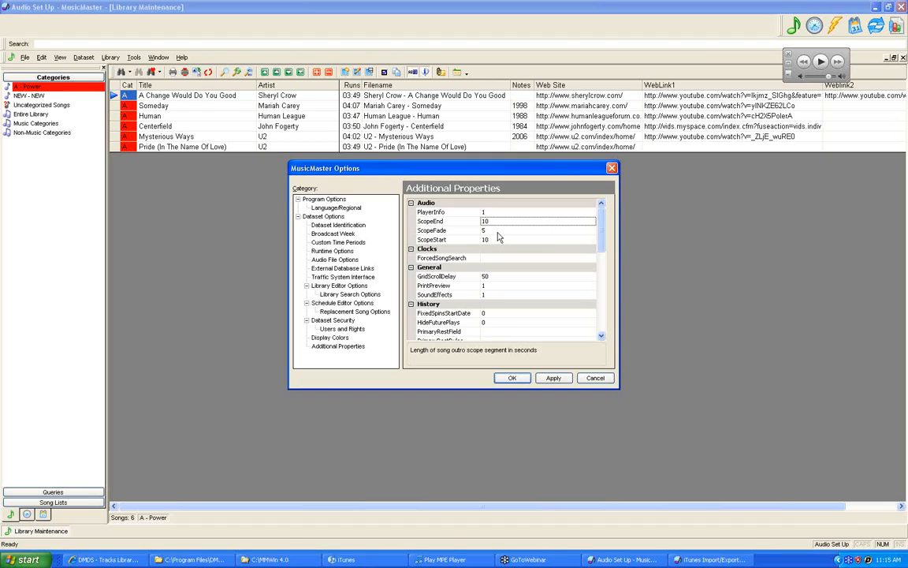
pyautogui.click(498, 232)
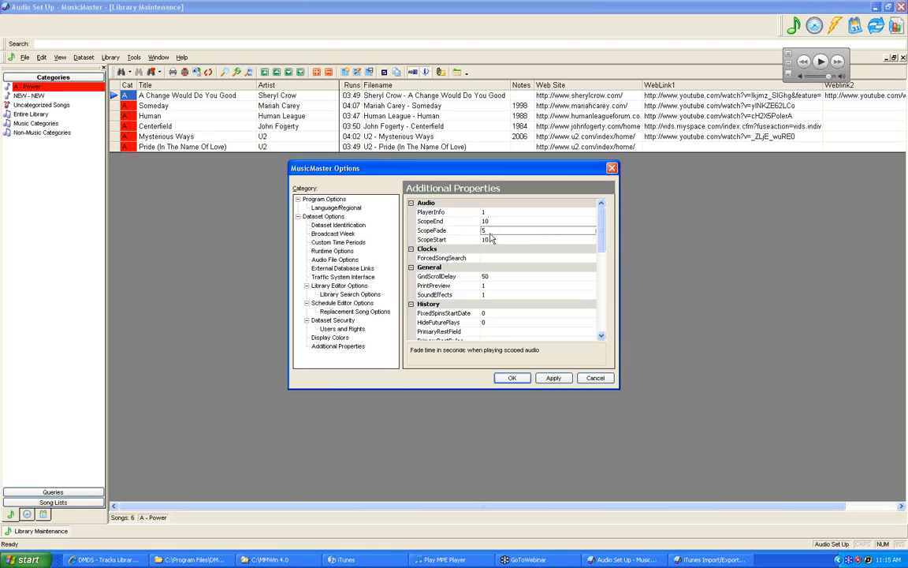
pyautogui.click(496, 241)
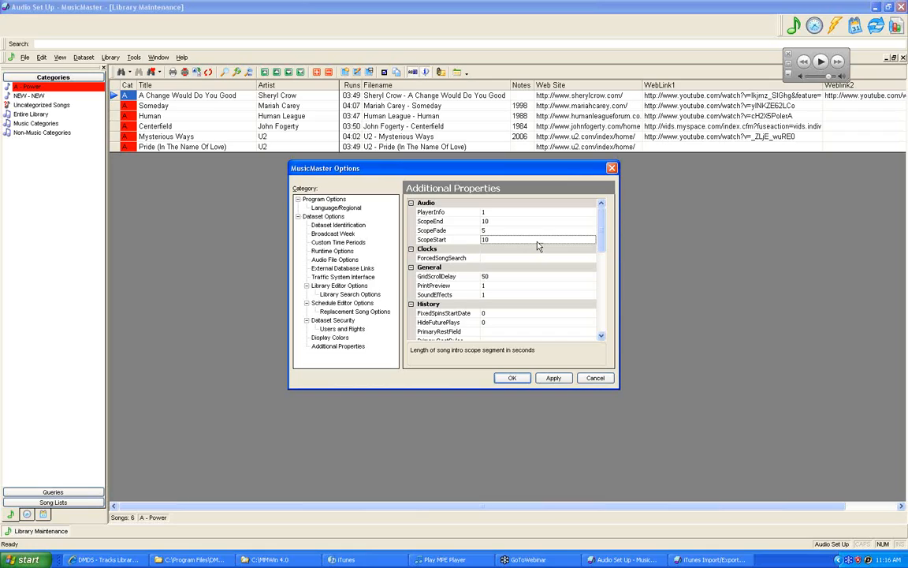
pyautogui.click(595, 377)
# Reopen the MusicMaster options and revisit the Audio File Options and Additional Properties categories
pyautogui.click(132, 57)
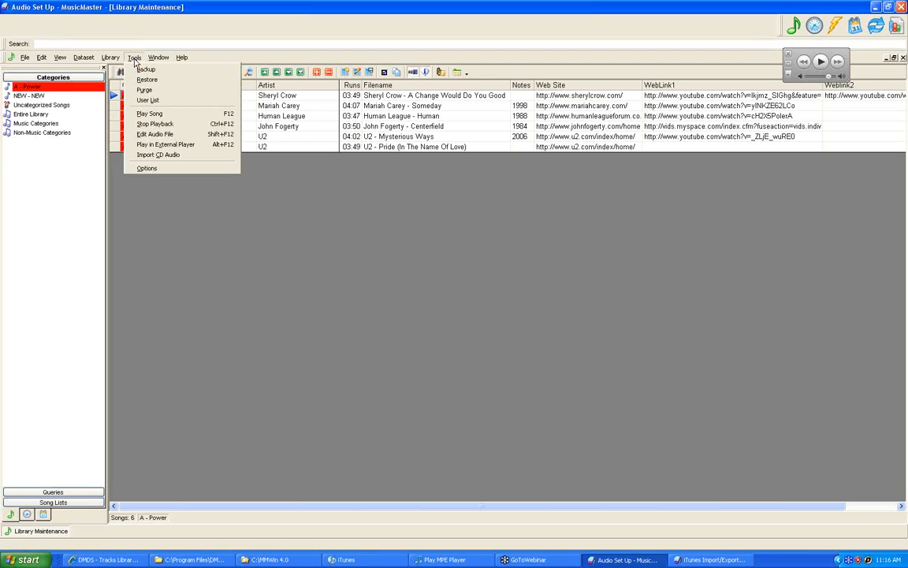
pyautogui.click(149, 168)
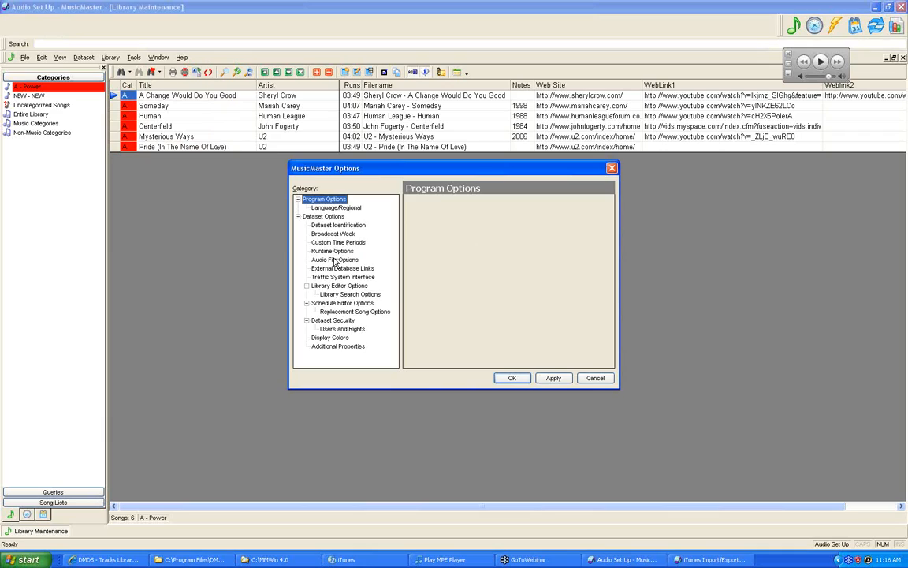
pyautogui.click(335, 260)
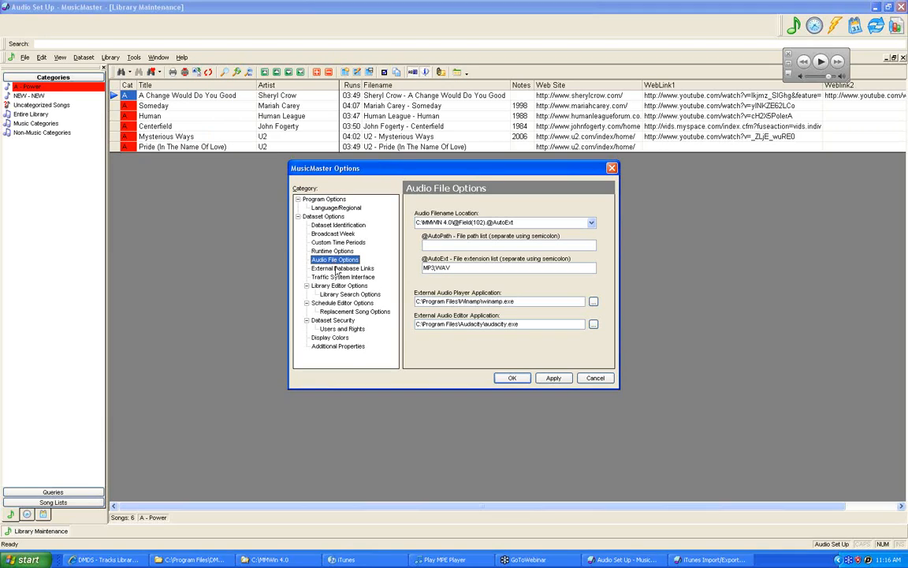
pyautogui.click(329, 348)
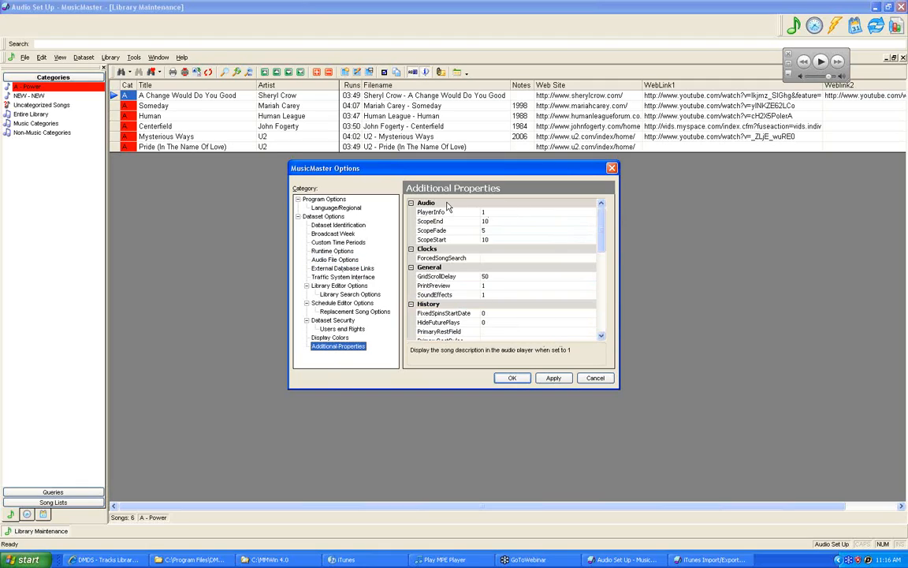
# Close the options, review the available library synchronization definition files, highlight Prophet CHECKTOC, and close Library Synchronization without running it
pyautogui.click(596, 378)
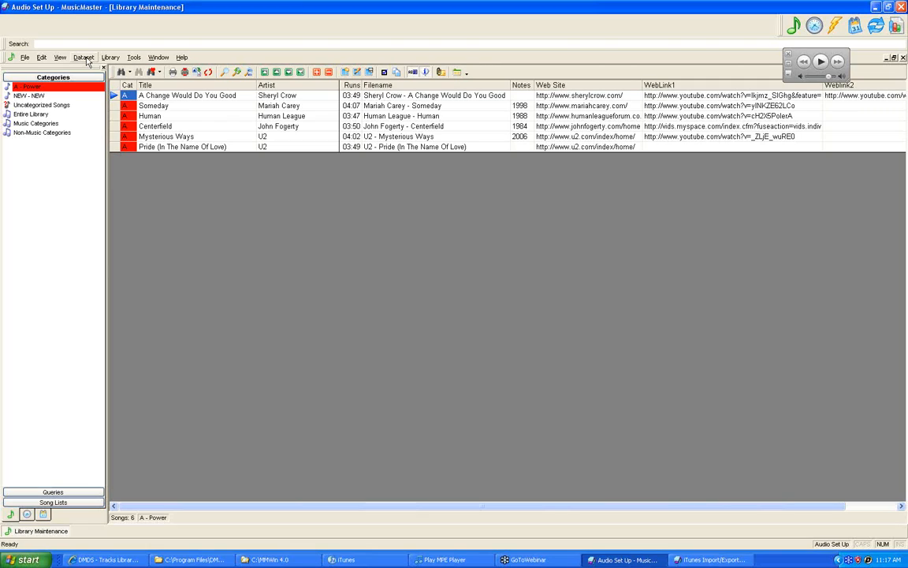
pyautogui.click(85, 57)
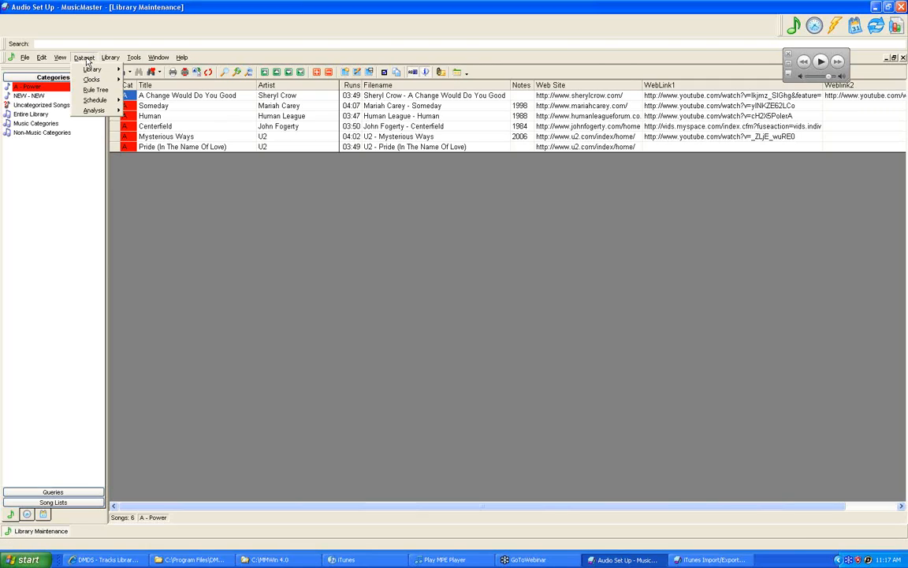
pyautogui.moveTo(92, 70)
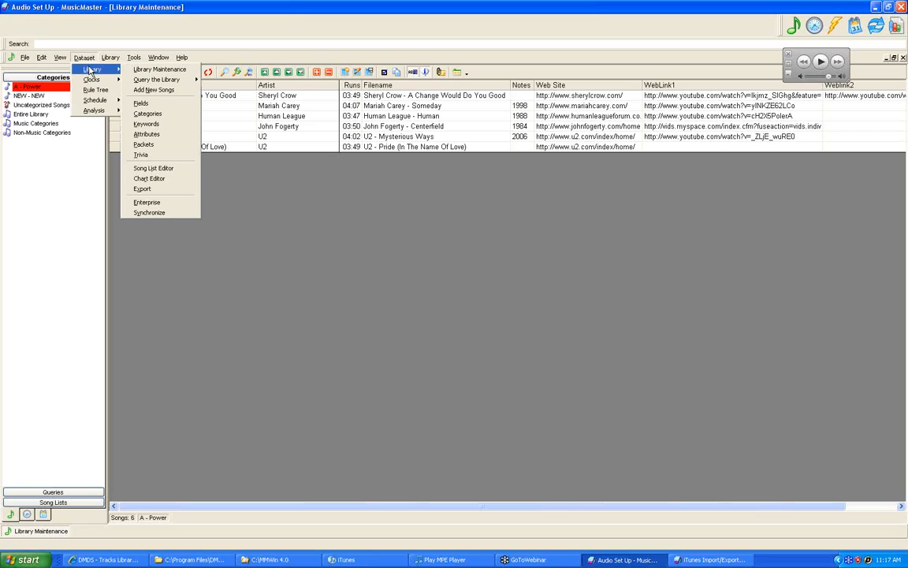
pyautogui.click(178, 212)
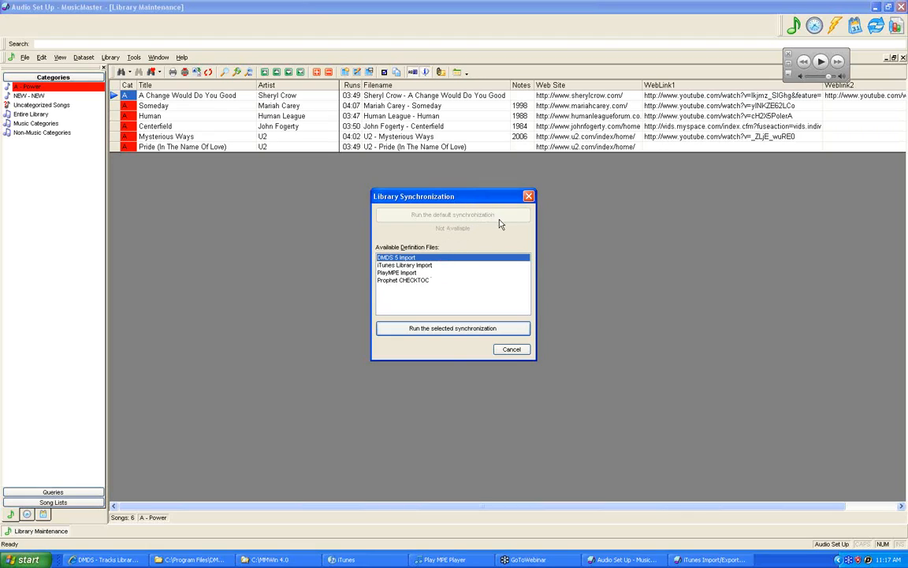
pyautogui.click(408, 280)
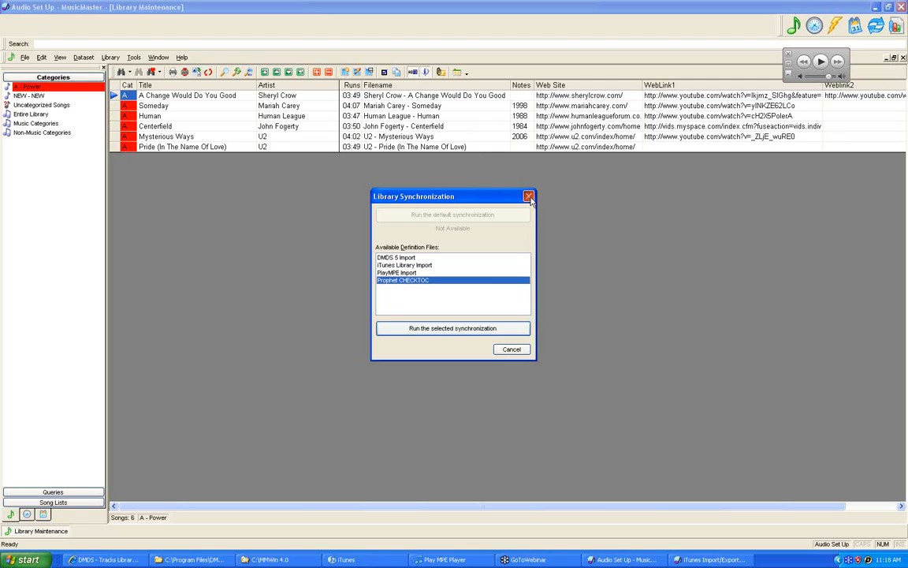
pyautogui.click(529, 197)
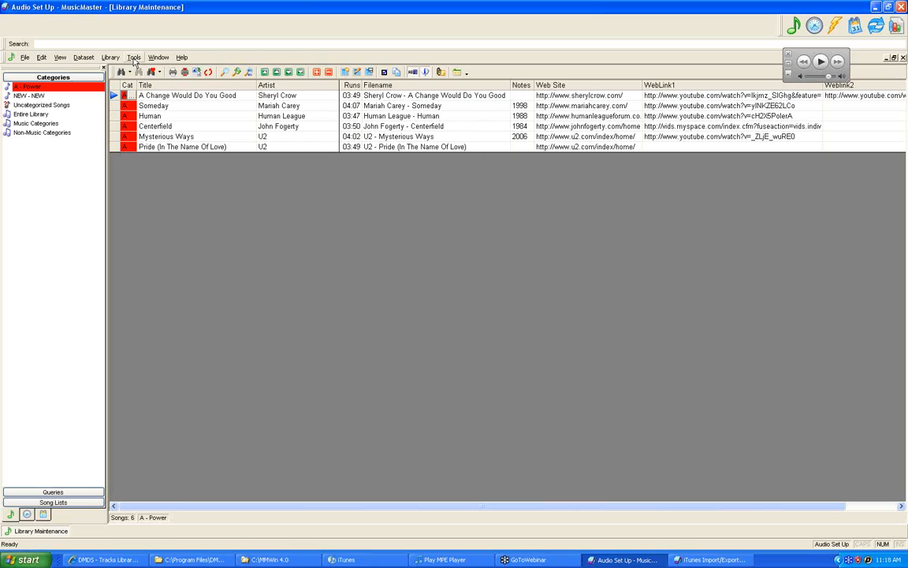
# Reopen the MusicMaster options, review the Audio File Options with the filename location and extension list, apply them, and close the options
pyautogui.click(134, 58)
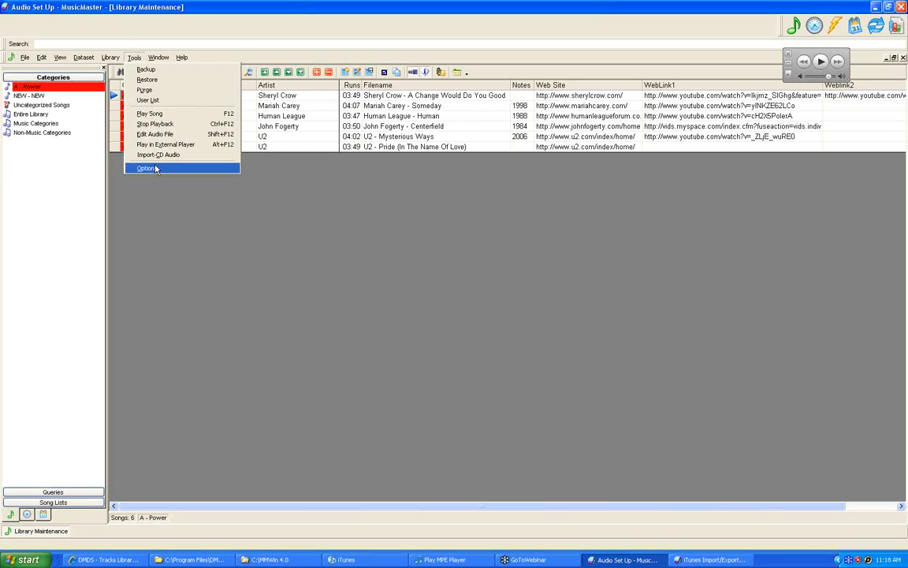
pyautogui.click(139, 148)
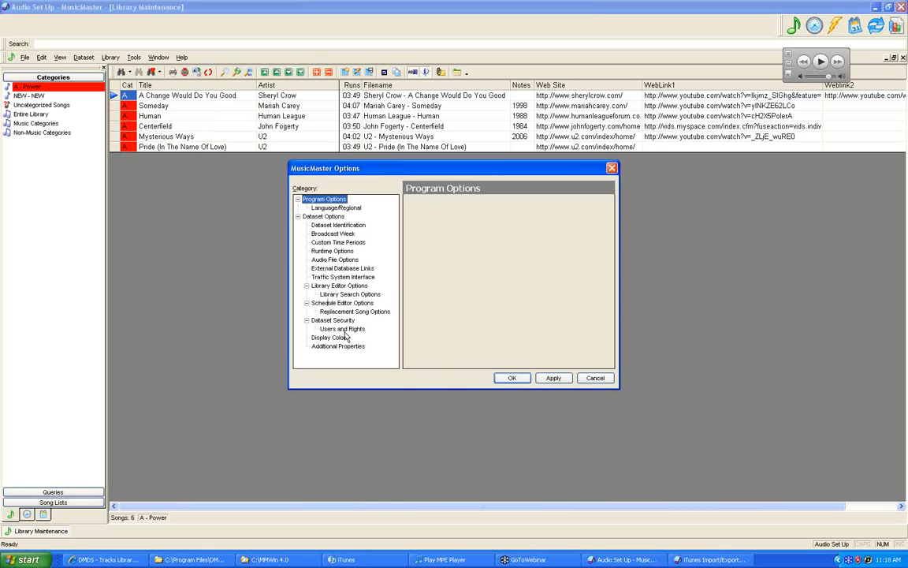
pyautogui.click(334, 260)
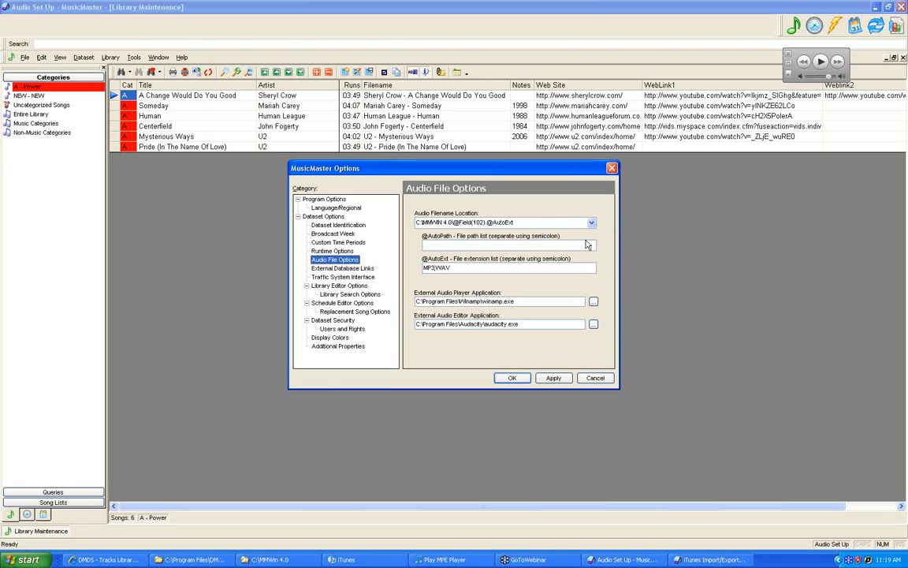
pyautogui.click(556, 378)
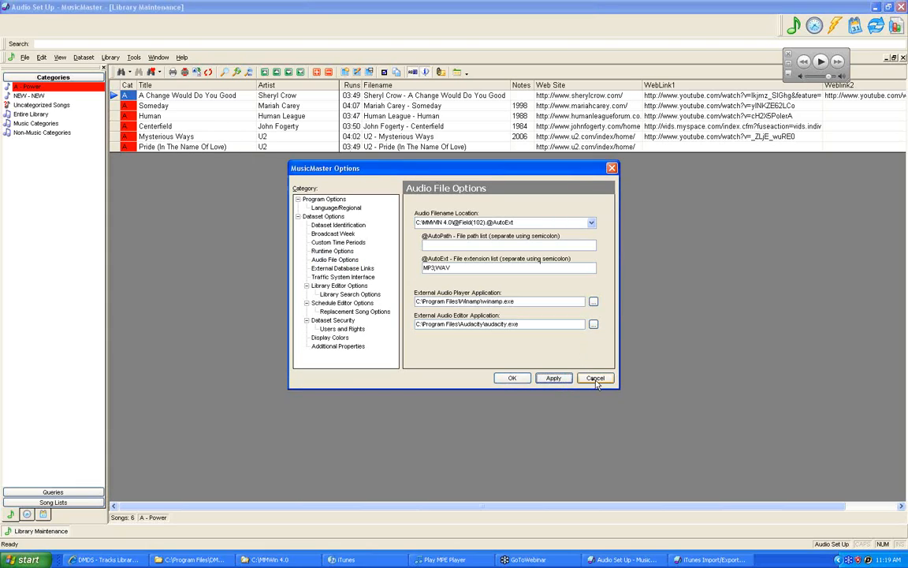
pyautogui.click(595, 377)
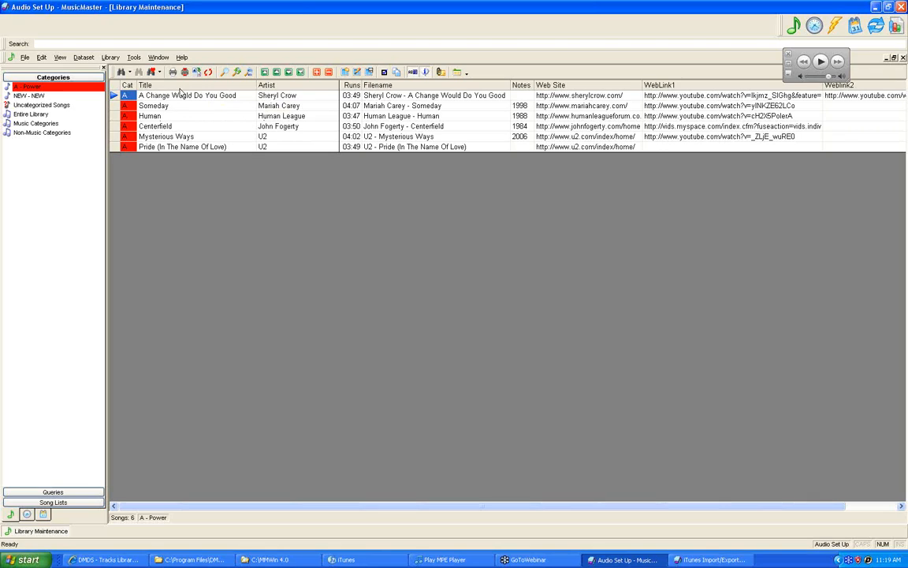
# Verify that audio files exist for each song in the active song list, review the maximized verification report, and close it
pyautogui.click(111, 58)
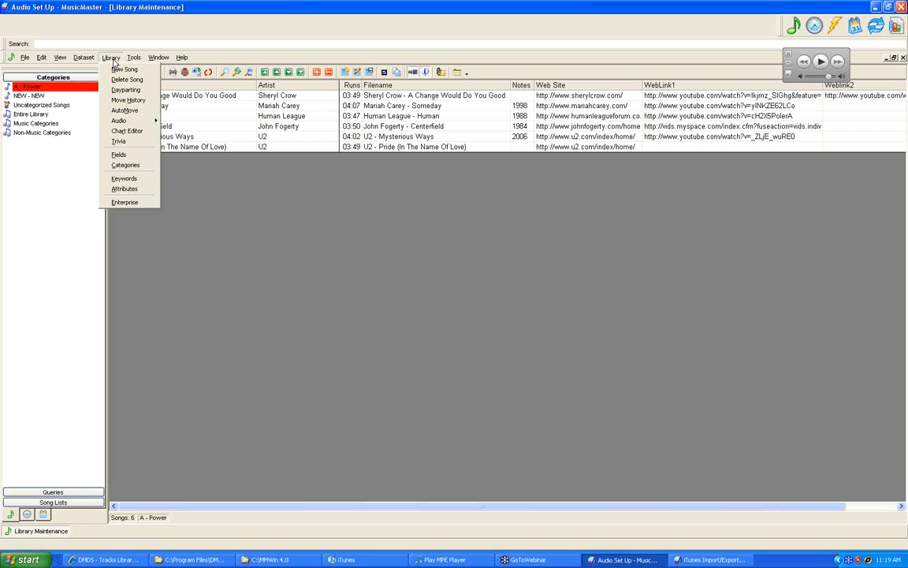
pyautogui.moveTo(135, 121)
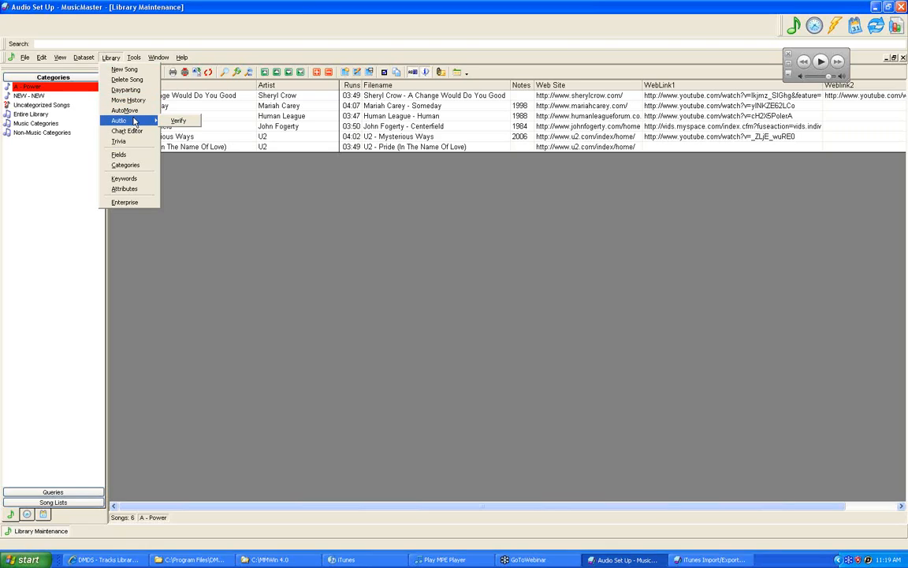
pyautogui.click(177, 120)
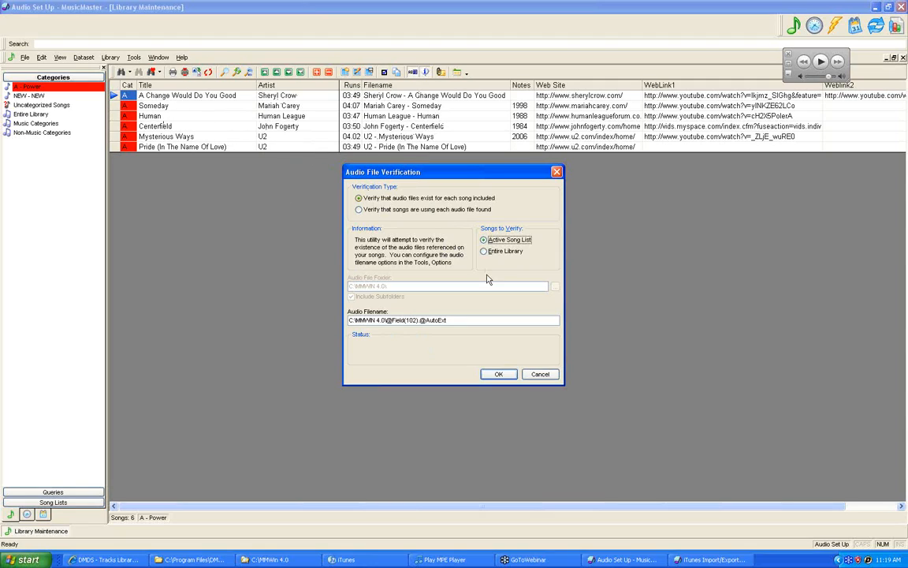
pyautogui.click(499, 375)
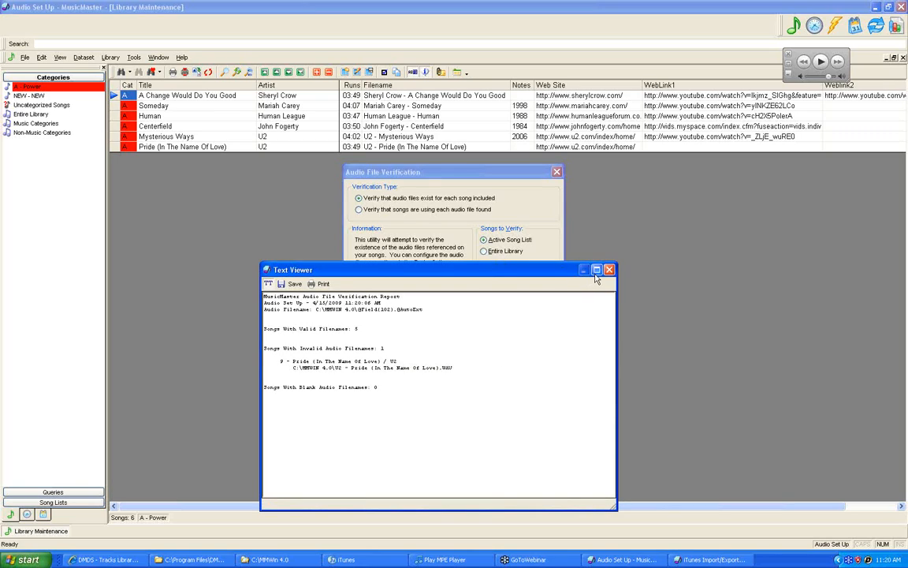
pyautogui.click(596, 270)
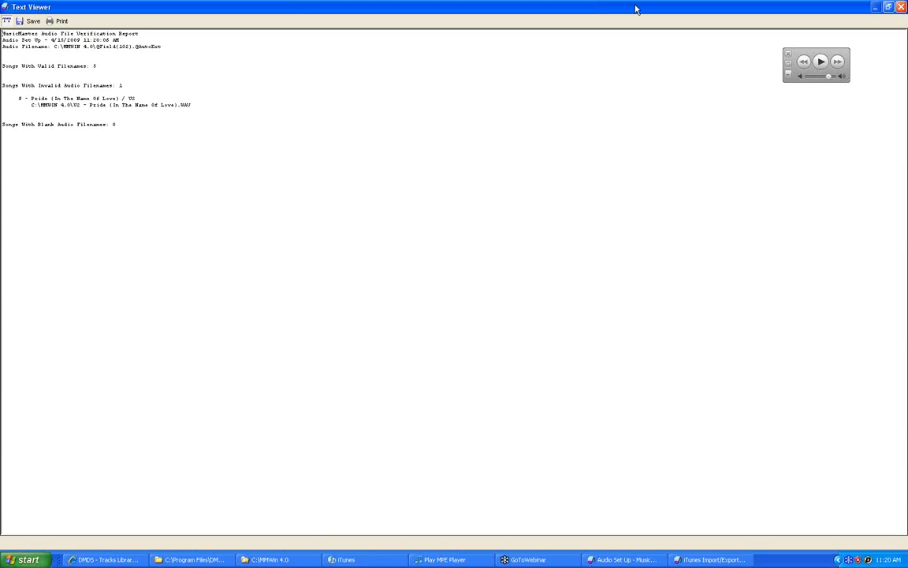
pyautogui.click(900, 6)
pyautogui.press('Return')
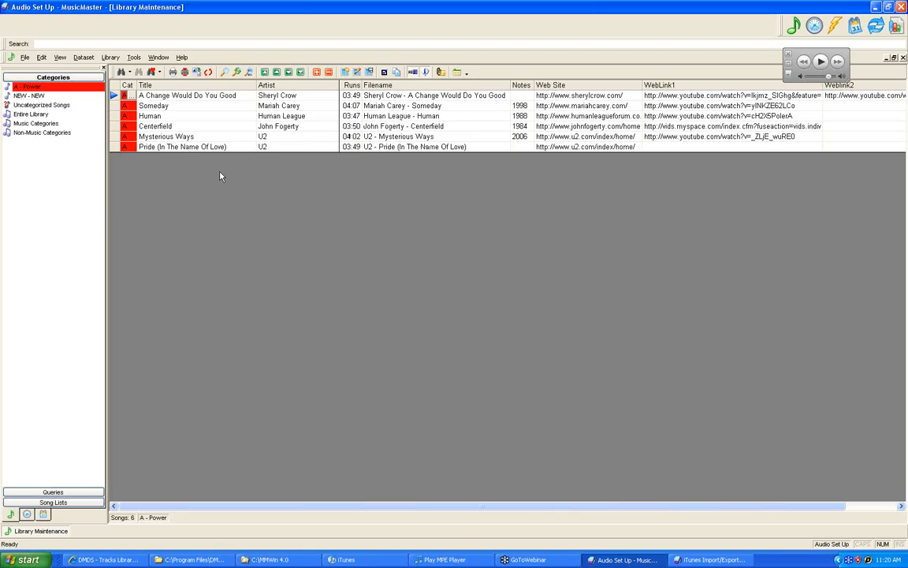
# Display the Audio Player above the song library and check its entry among the view options
pyautogui.click(60, 60)
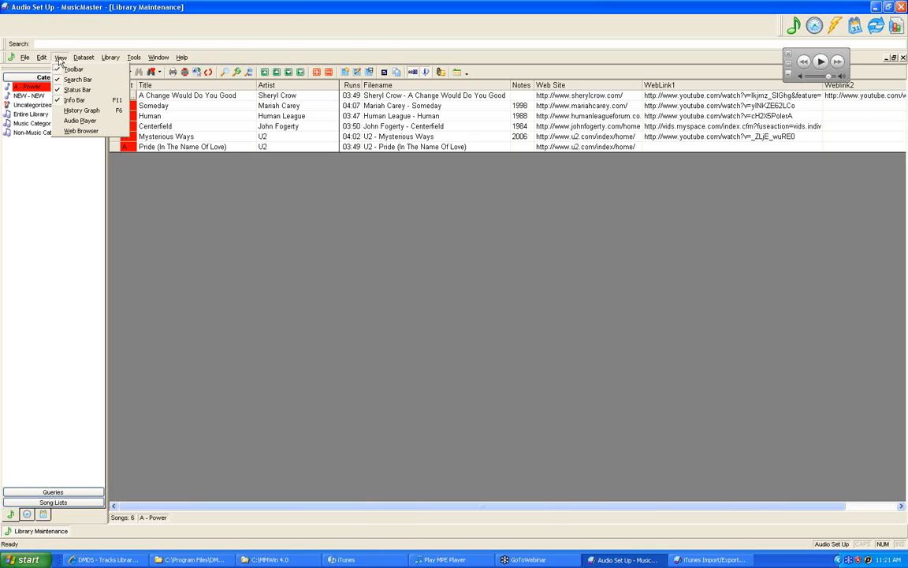
pyautogui.click(63, 122)
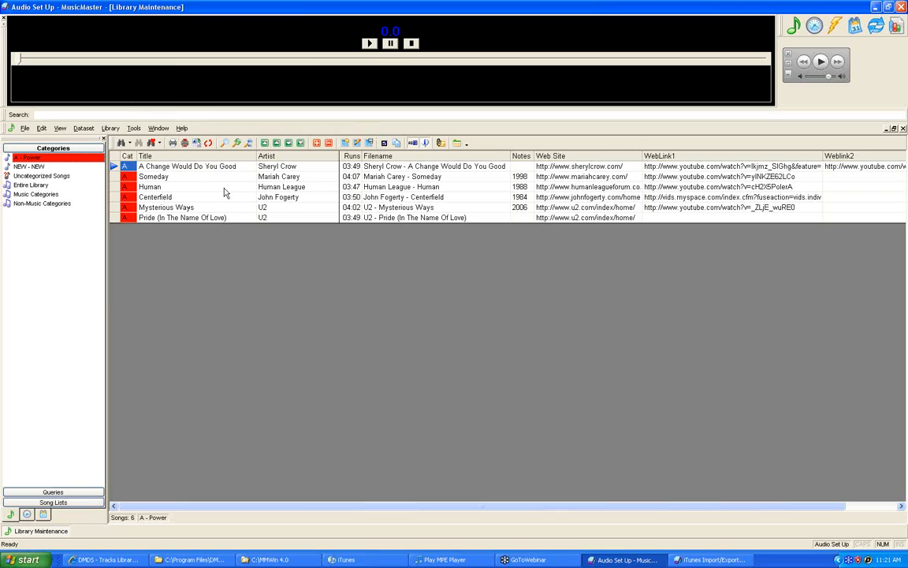
pyautogui.click(59, 127)
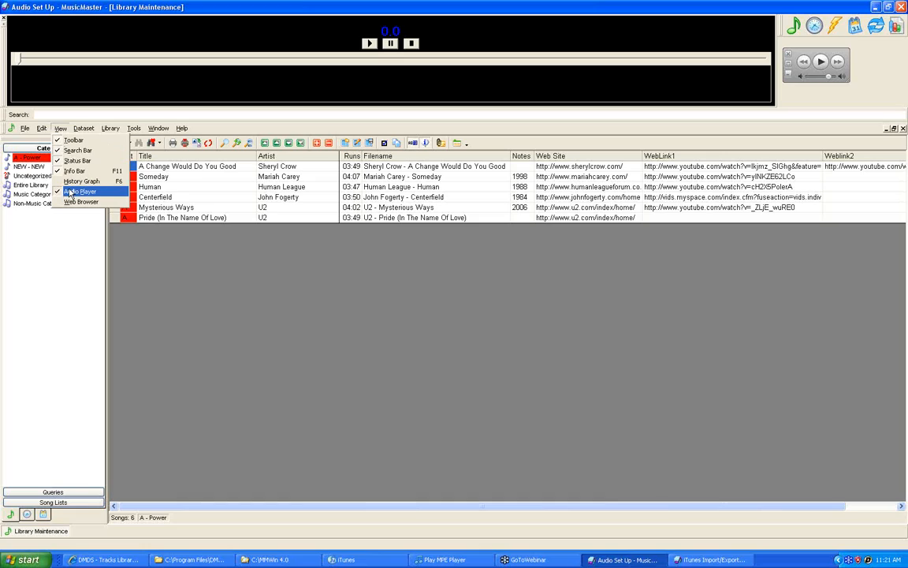
pyautogui.click(270, 41)
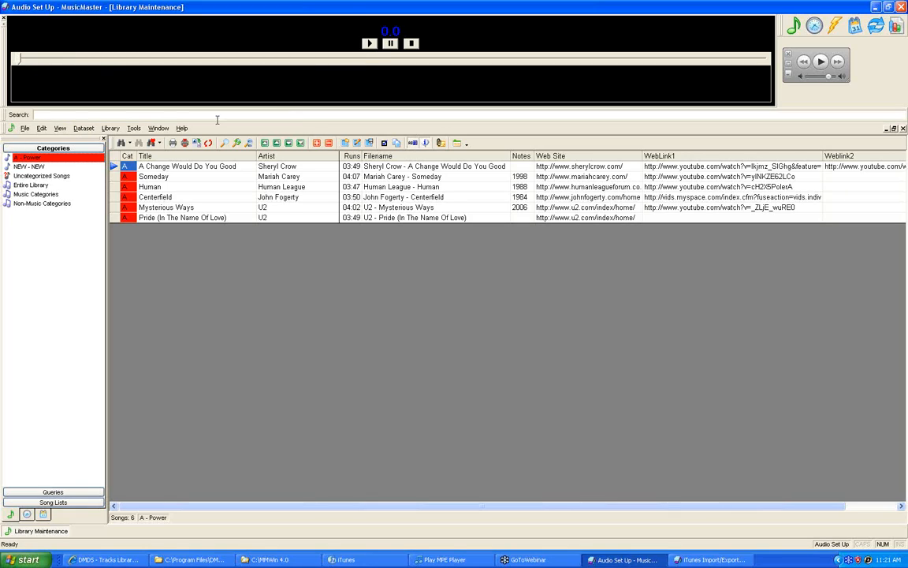
# Select the song Human in the A - Power category and try to play its audio from the song grid
pyautogui.click(190, 178)
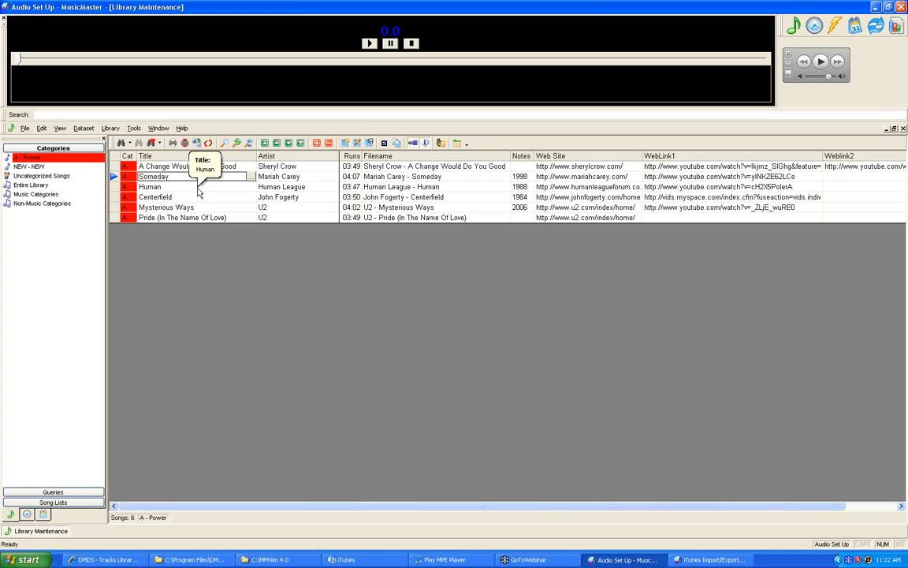
pyautogui.click(205, 218)
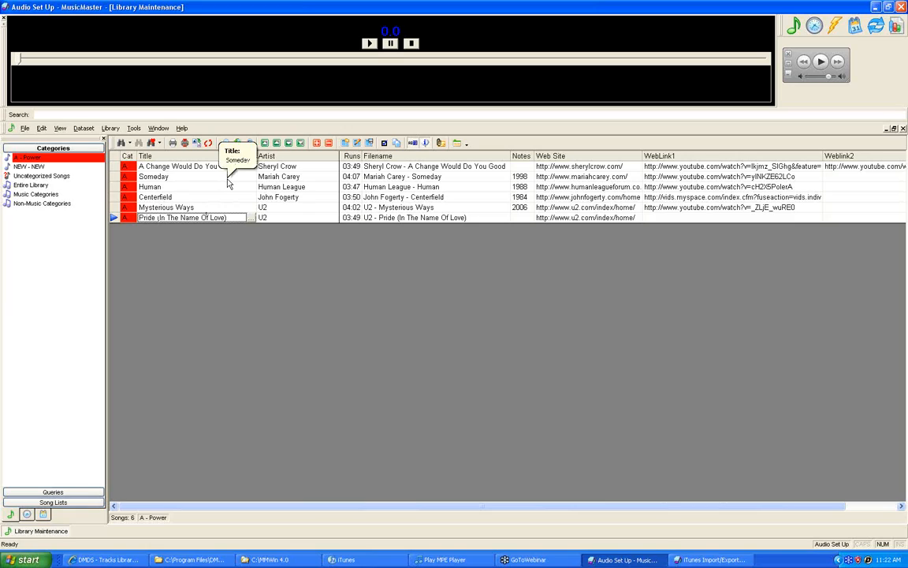
pyautogui.click(131, 192)
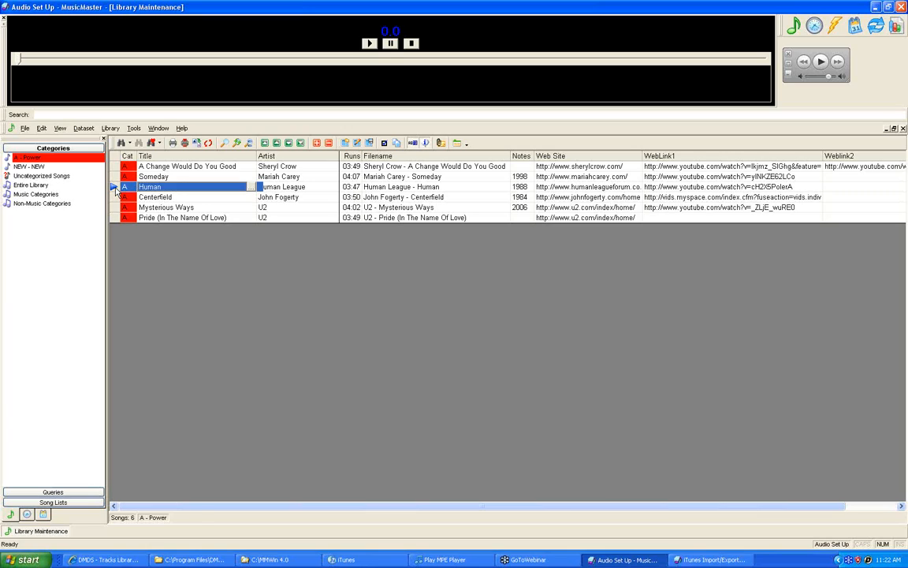
pyautogui.rightClick(115, 190)
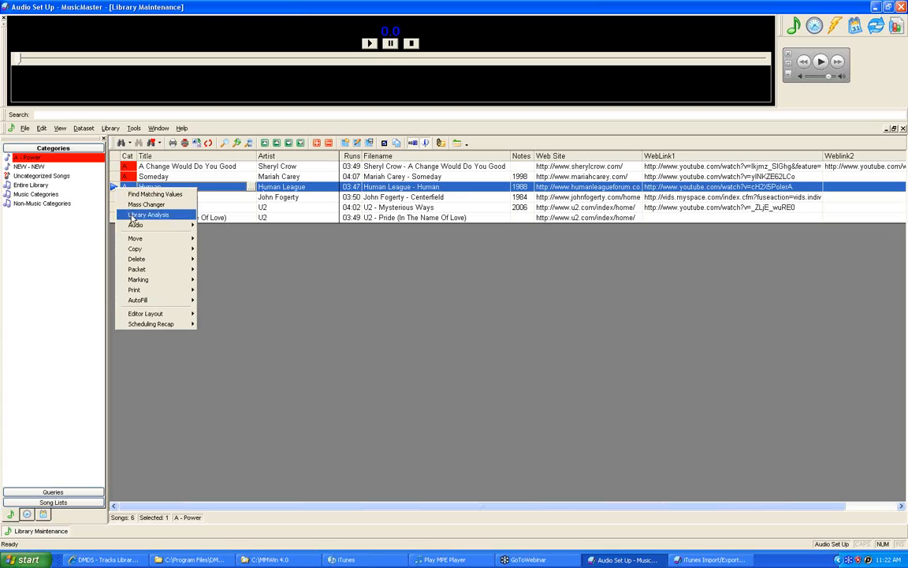
pyautogui.moveTo(138, 224)
pyautogui.click(213, 231)
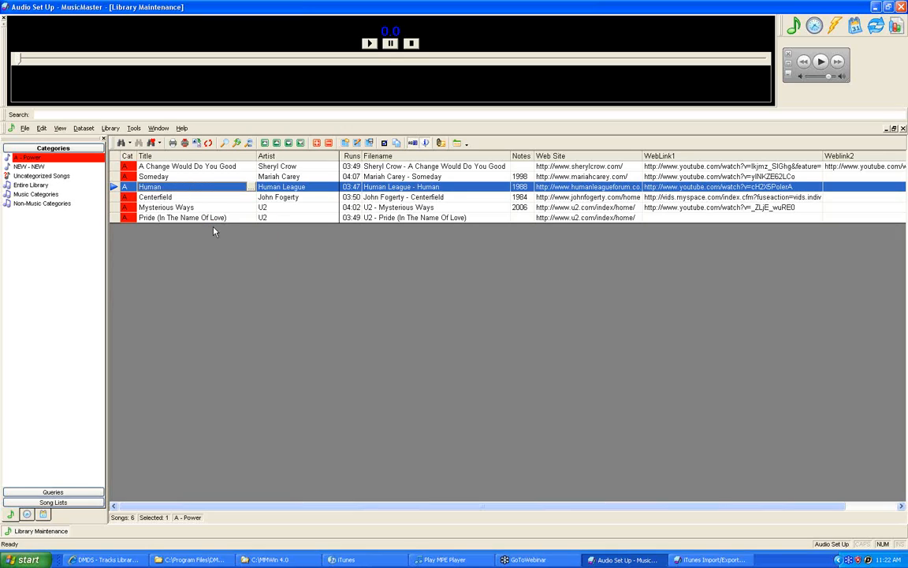
# Select the song Someday and try to play it with Play This Song
pyautogui.click(146, 176)
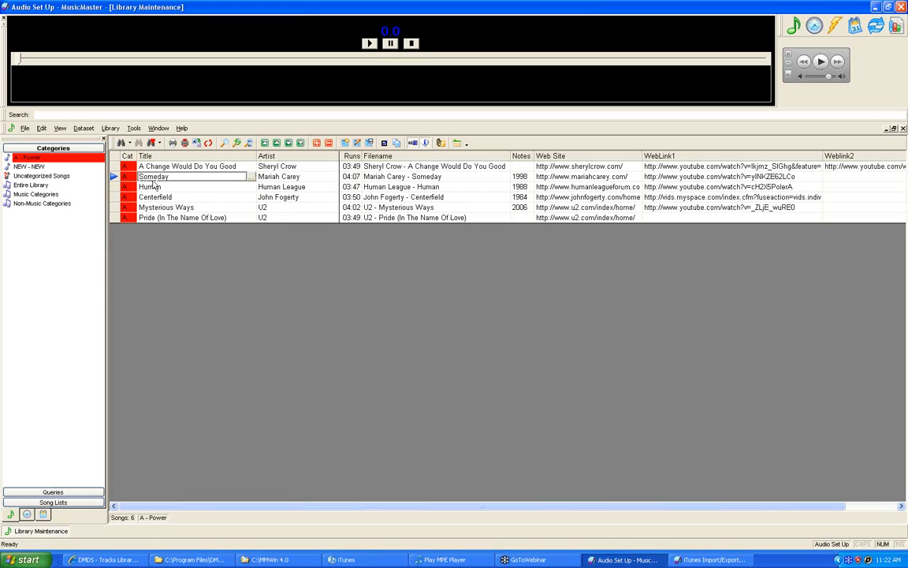
pyautogui.rightClick(162, 179)
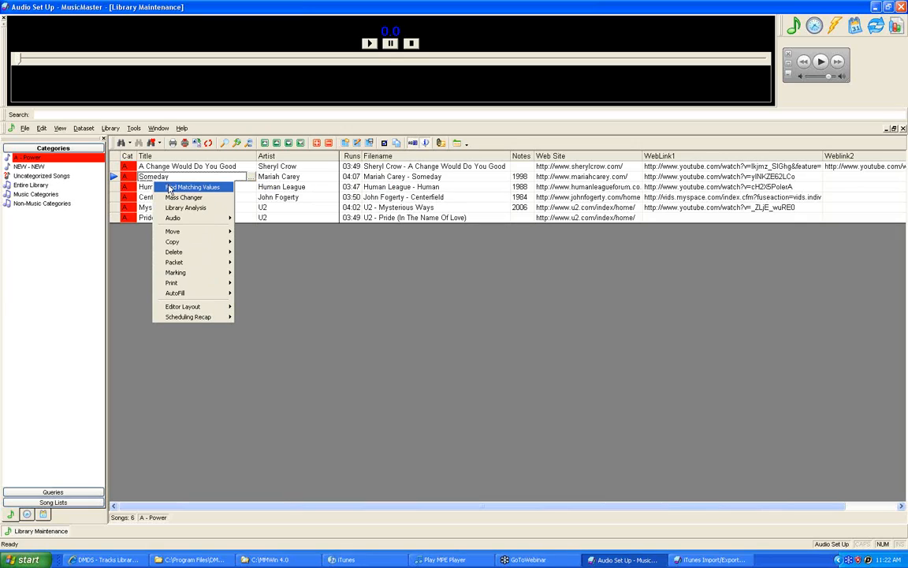
pyautogui.moveTo(186, 219)
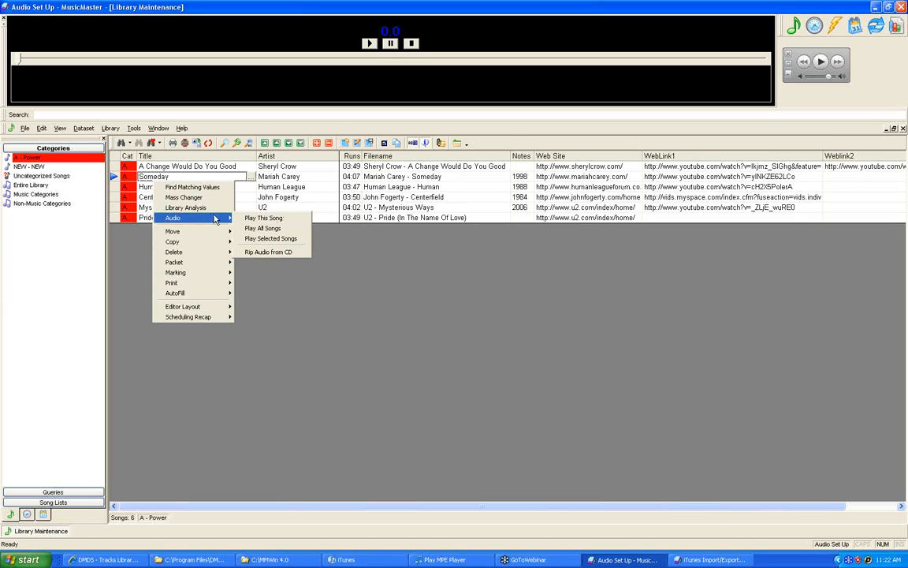
pyautogui.click(243, 222)
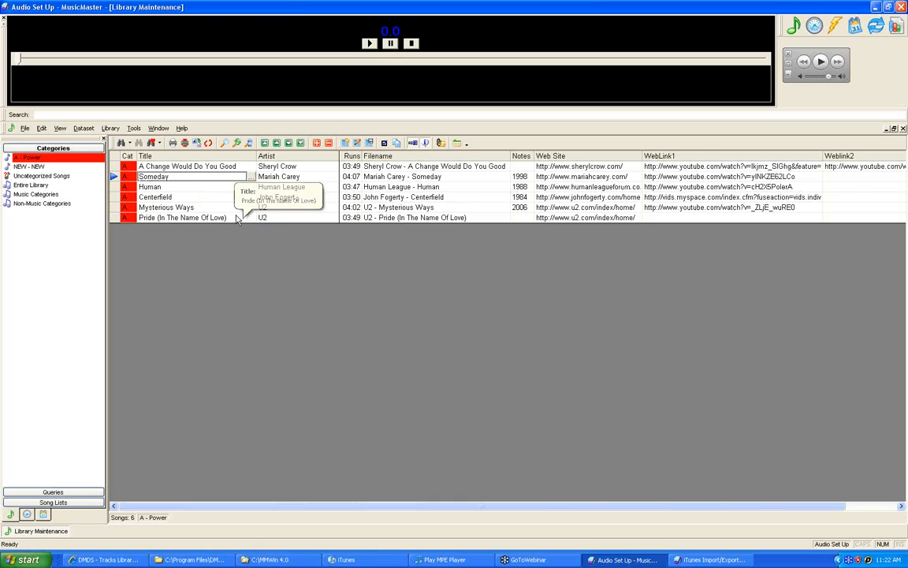
# Exit MusicMaster, relaunch MusicMaster for Windows, and reopen the Audio Set Up dataset
pyautogui.click(25, 128)
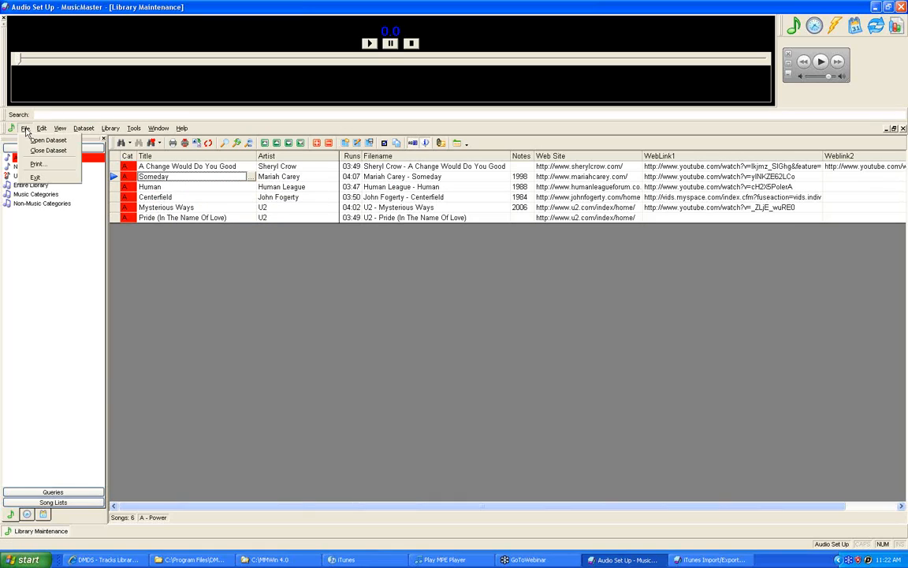
pyautogui.click(37, 179)
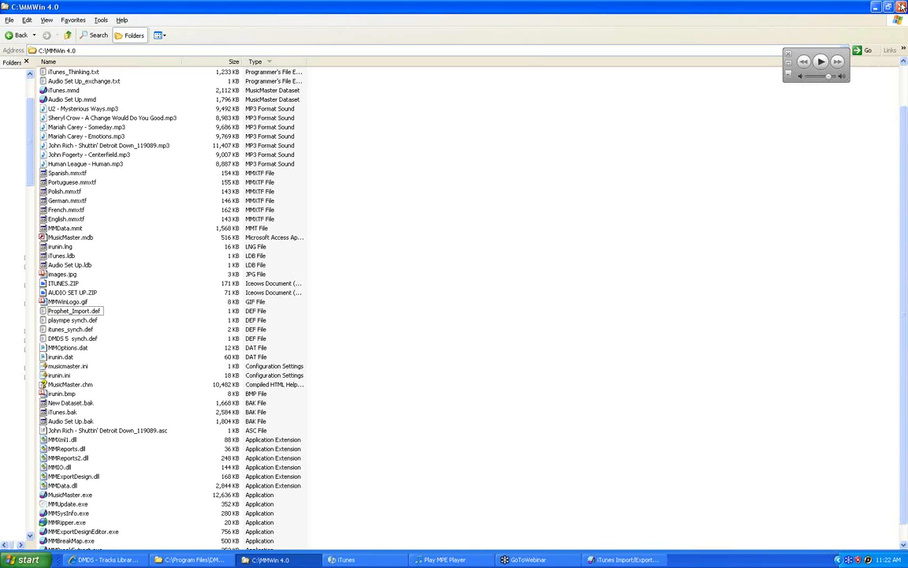
pyautogui.click(16, 558)
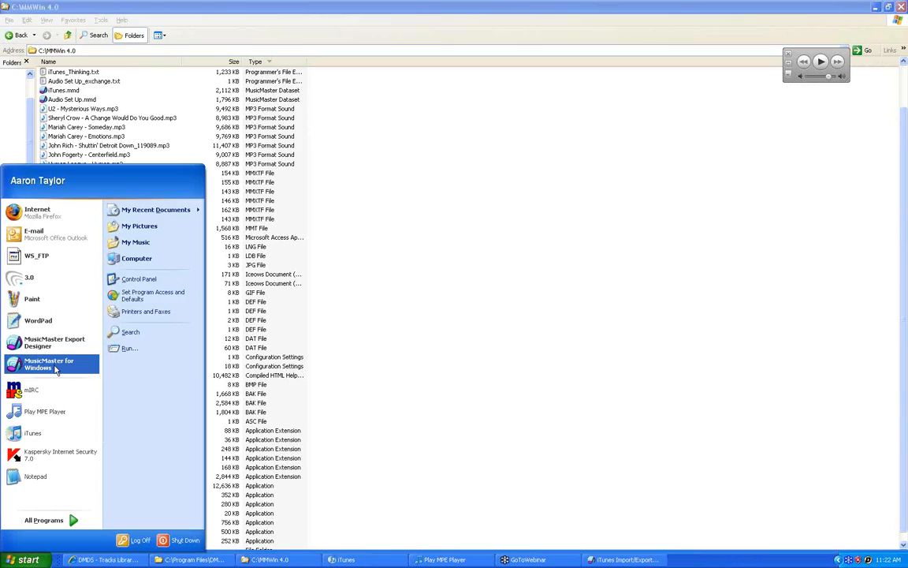
pyautogui.click(58, 369)
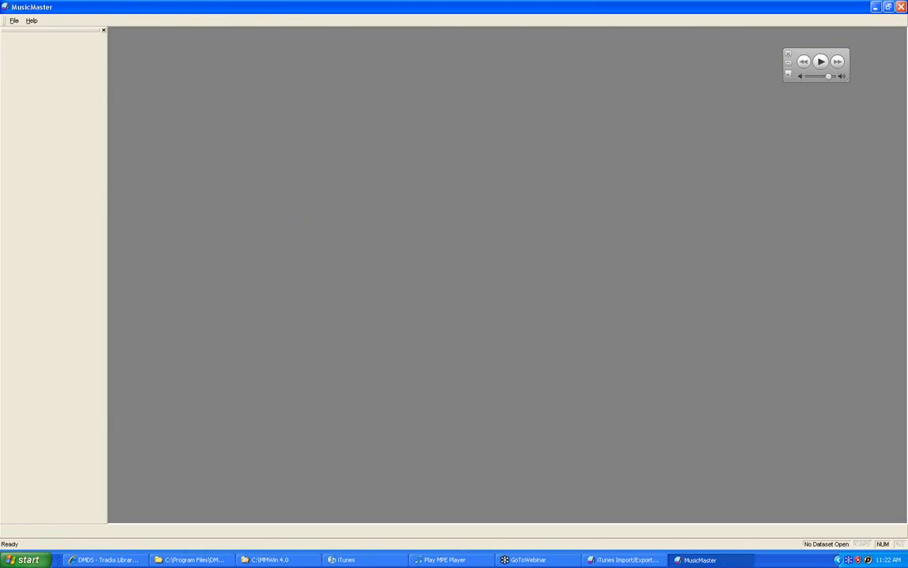
pyautogui.click(542, 228)
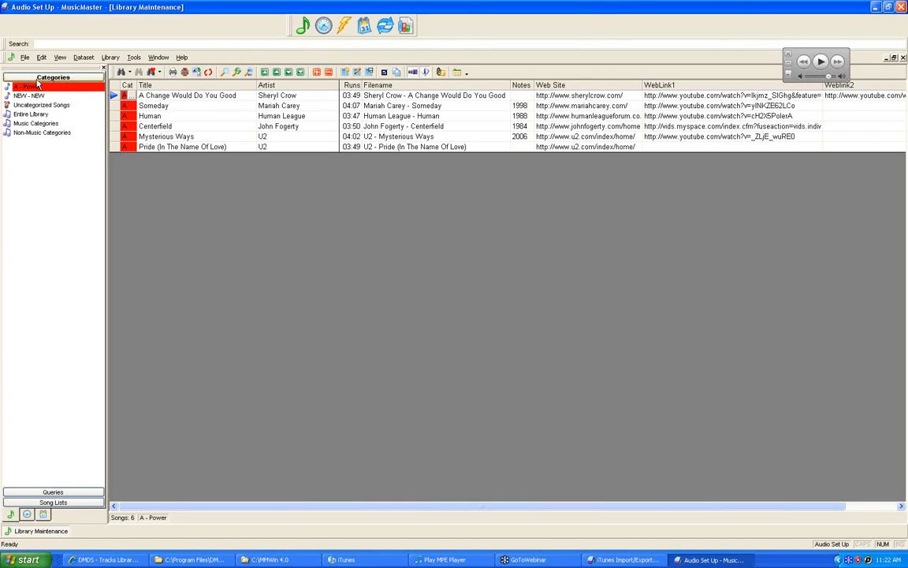
# Display the Audio Player above the song library and select the song Someday in the grid
pyautogui.click(60, 56)
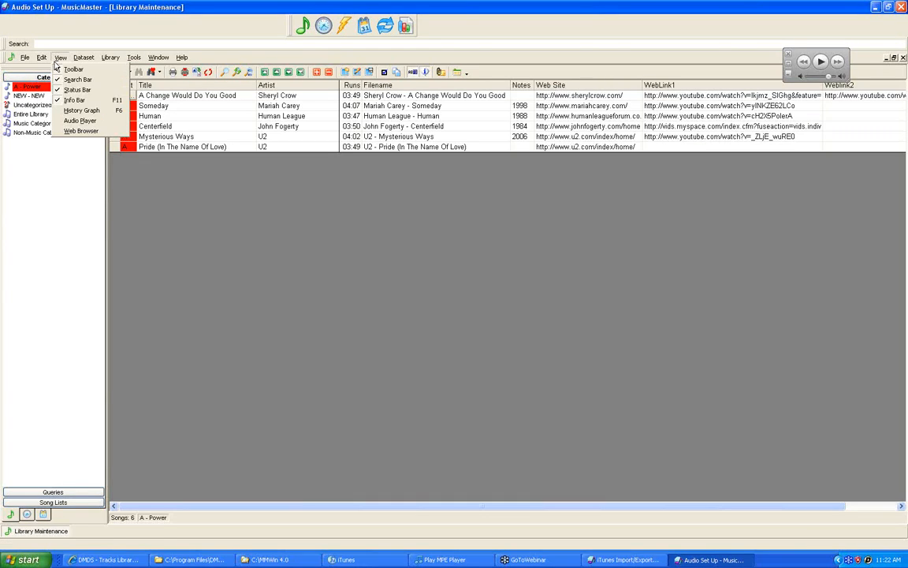
pyautogui.click(63, 121)
pyautogui.click(189, 187)
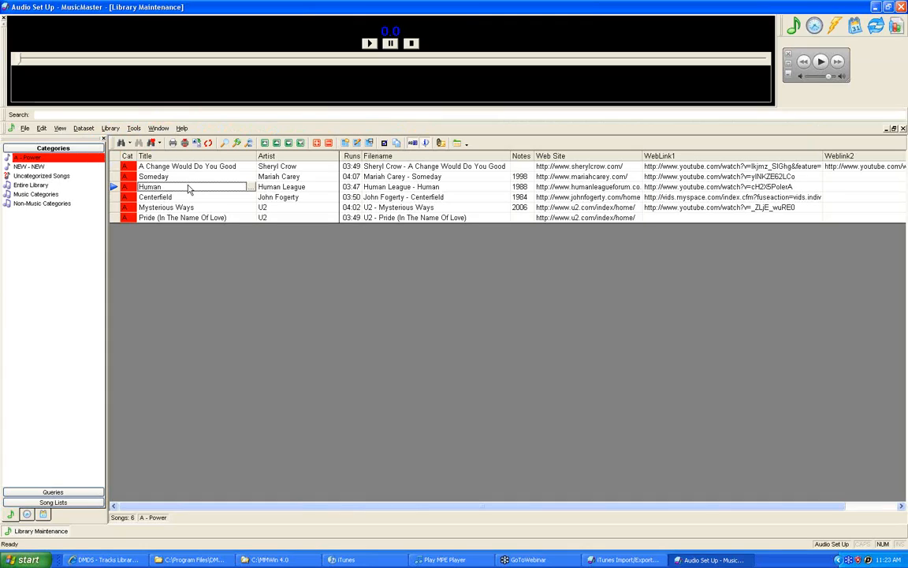
pyautogui.click(162, 177)
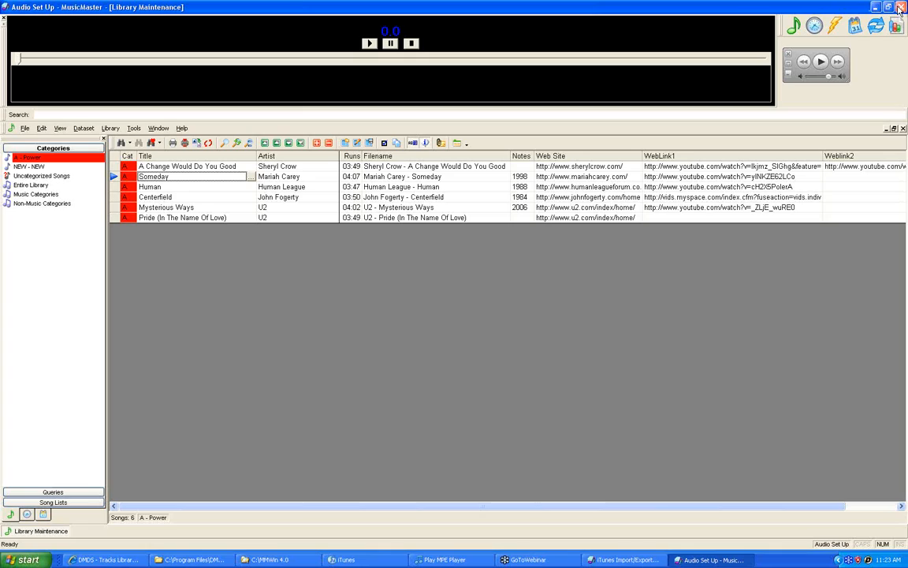
# Play the song Mysterious Ways from the song grid with the audio player, and stop the playback
pyautogui.click(189, 207)
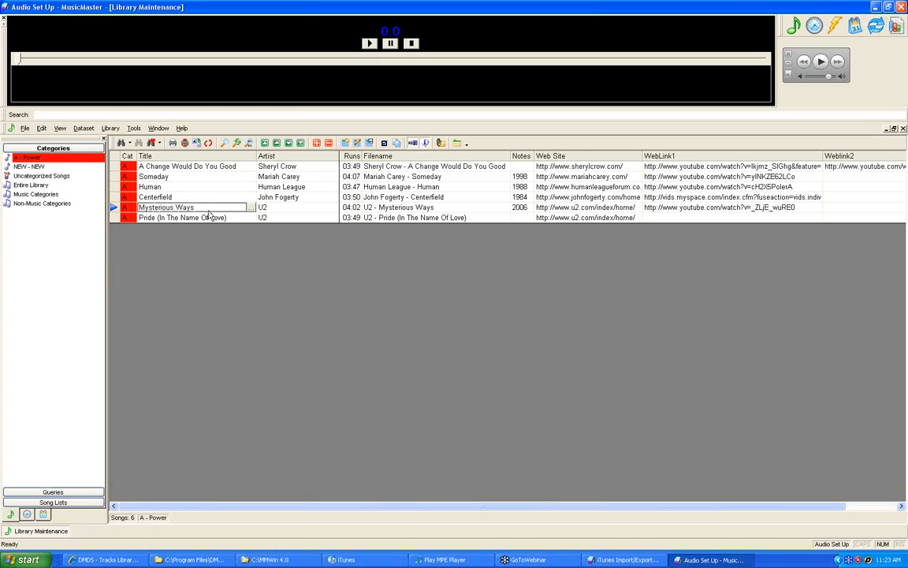
pyautogui.rightClick(203, 208)
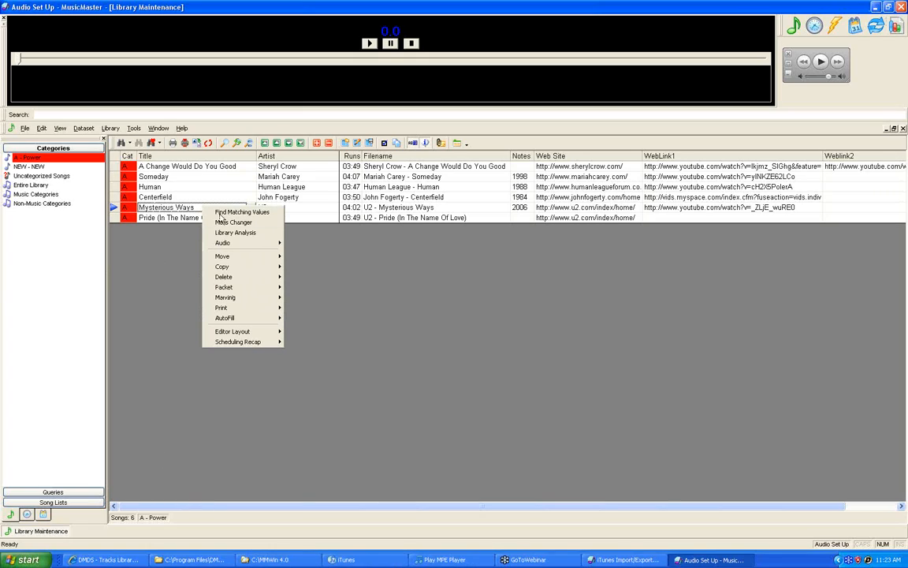
pyautogui.click(290, 246)
pyautogui.click(209, 180)
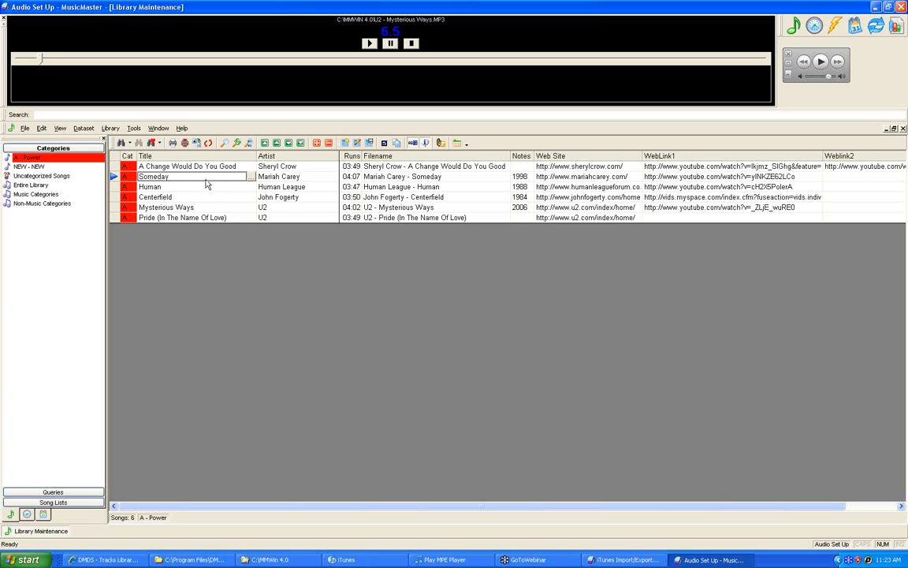
pyautogui.click(416, 44)
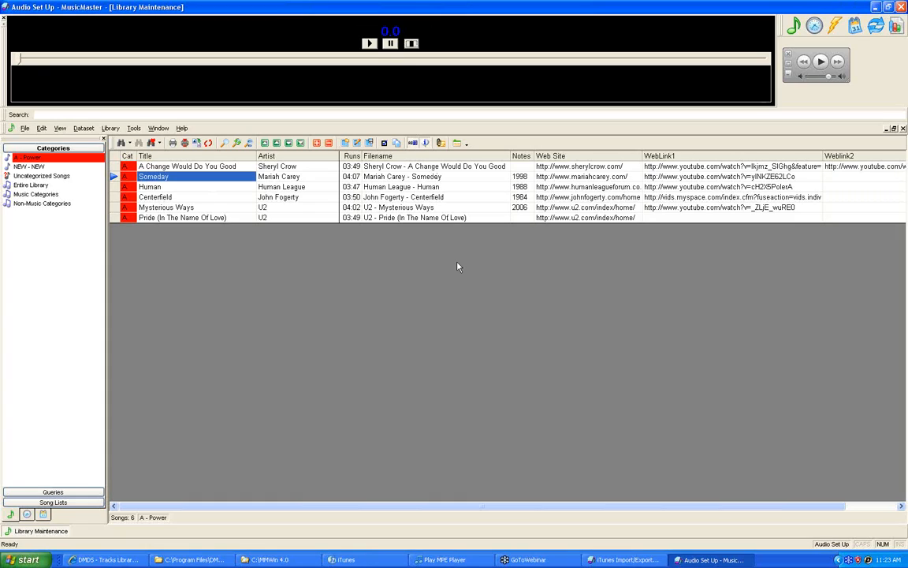
# Examine the audio playback options offered for the song Someday in the library
pyautogui.rightClick(188, 183)
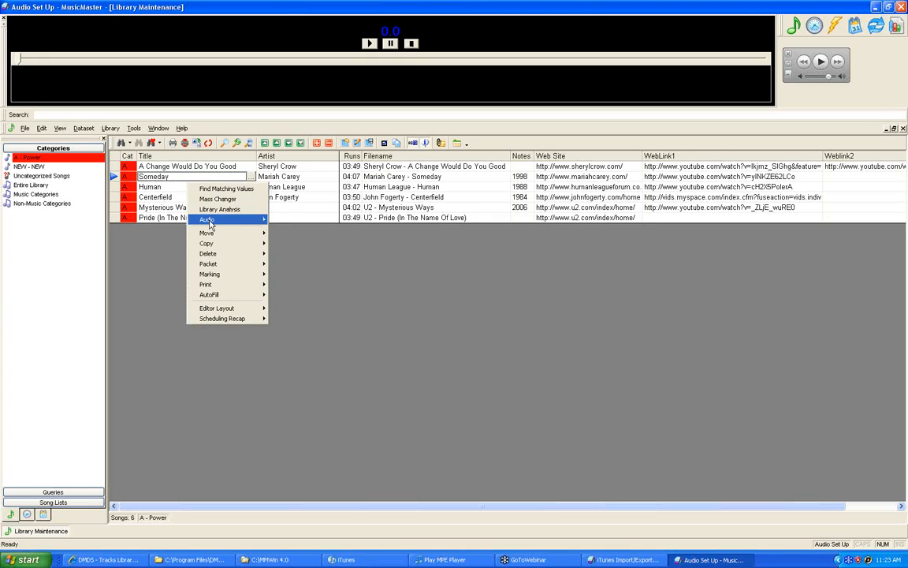
pyautogui.moveTo(210, 224)
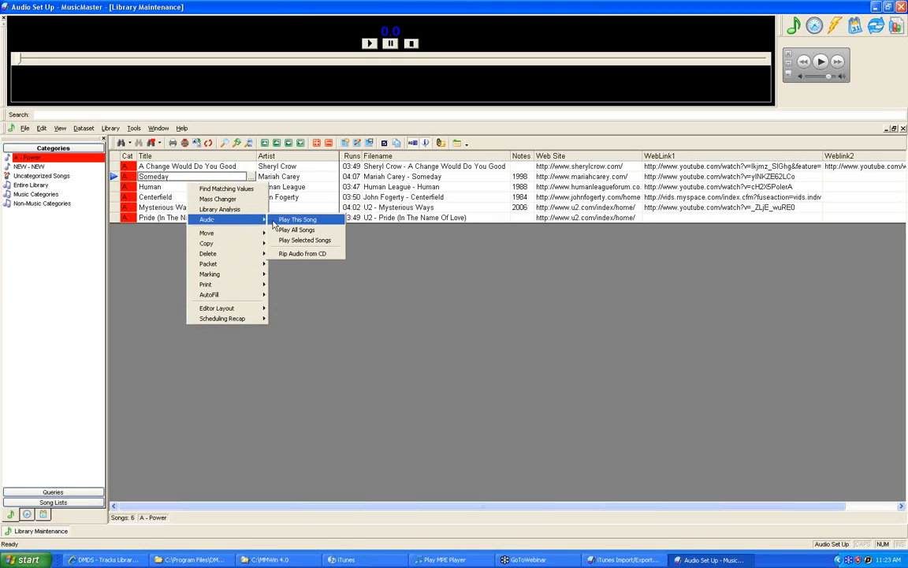
pyautogui.click(321, 178)
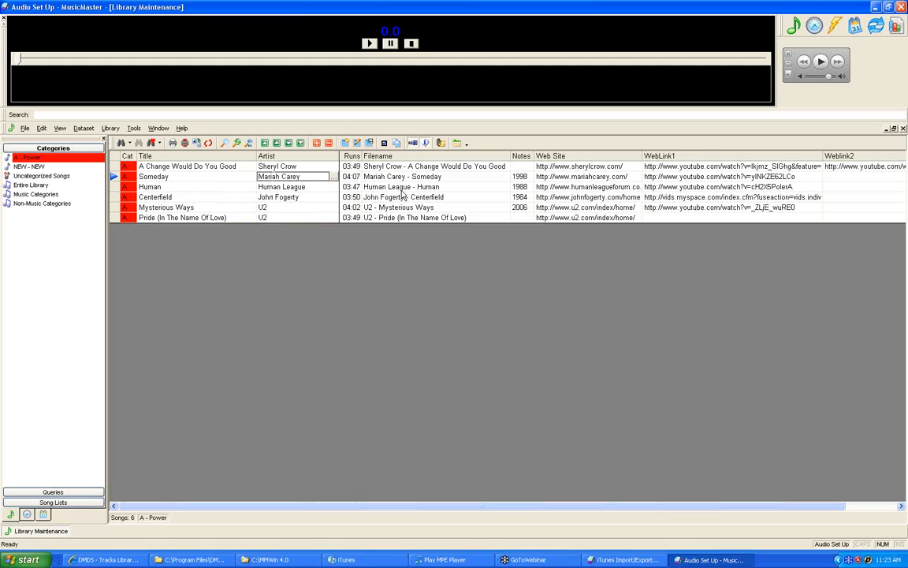
pyautogui.click(273, 187)
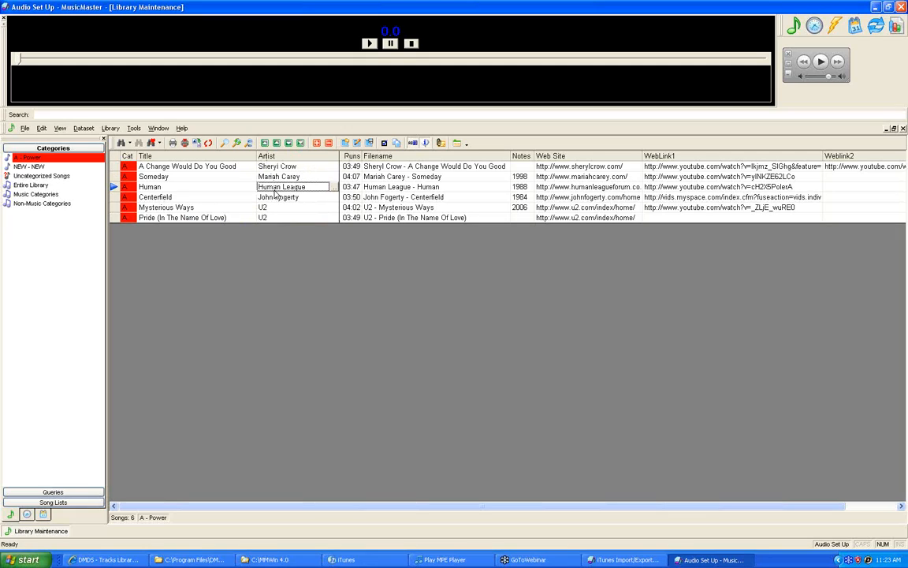
# Open the April 15, 2009 schedule in the Schedule Editor and play the 12:23:24 entry Someday, stopping the playback at the end
pyautogui.click(856, 27)
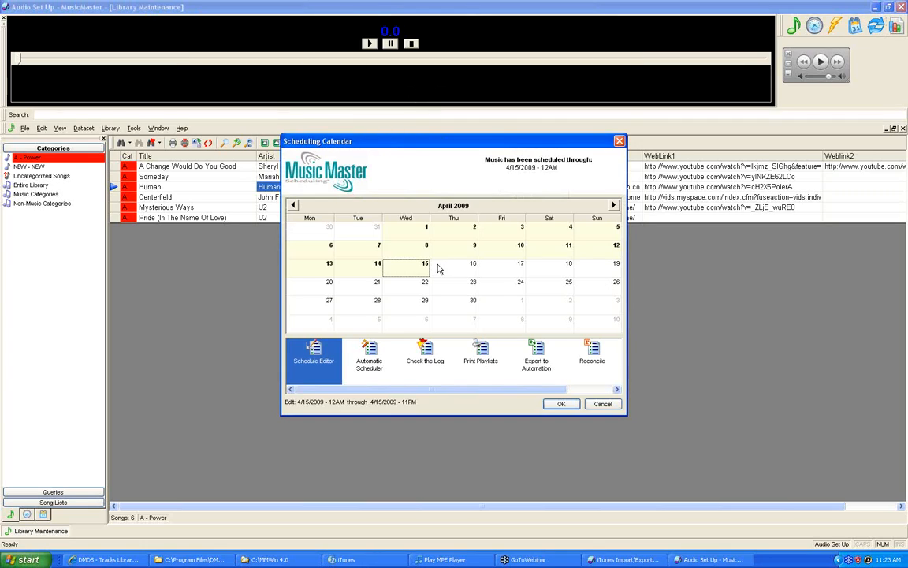
pyautogui.doubleClick(423, 266)
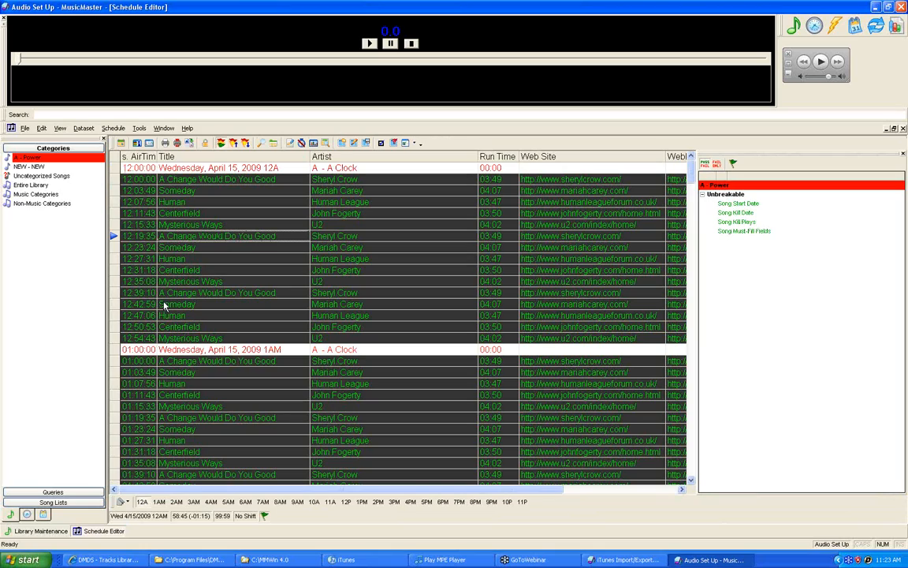
pyautogui.rightClick(196, 246)
pyautogui.moveTo(234, 286)
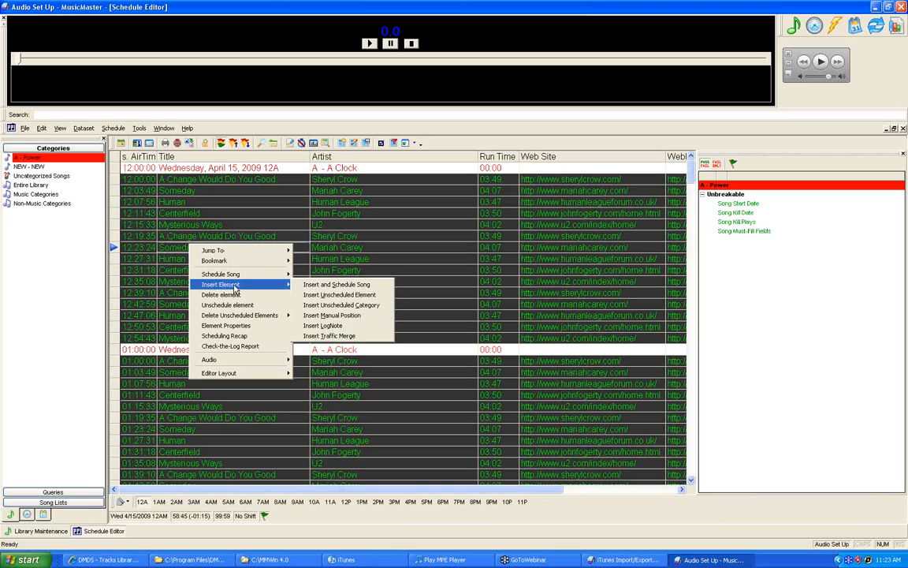
pyautogui.moveTo(261, 368)
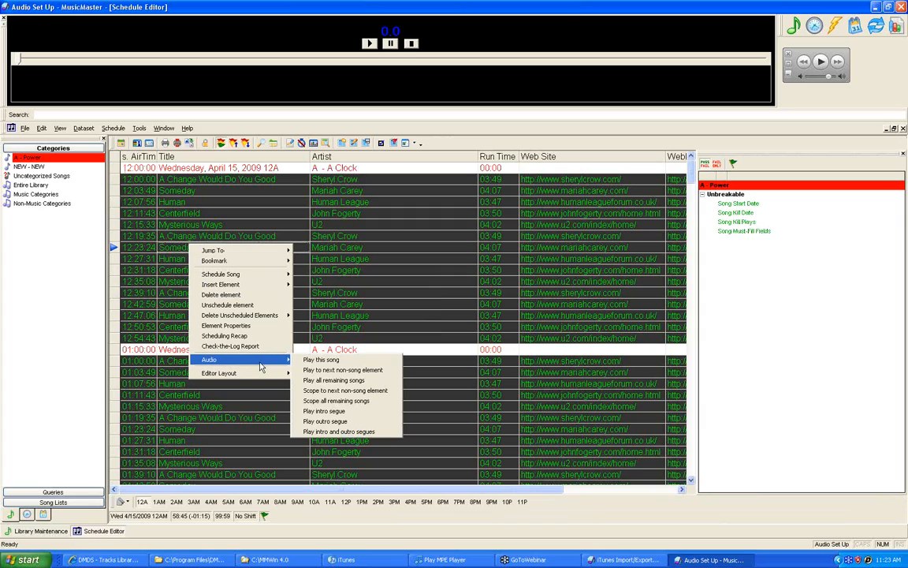
pyautogui.click(307, 362)
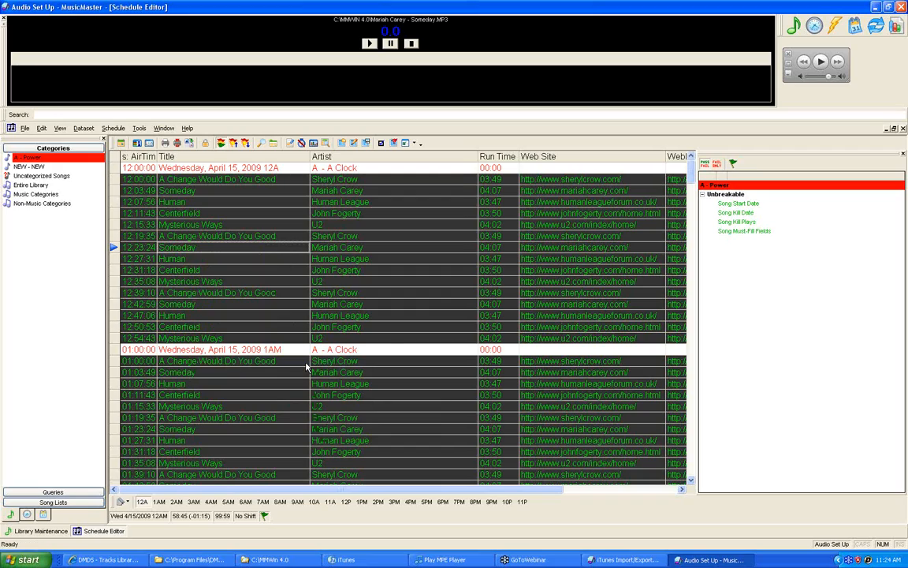
pyautogui.click(411, 44)
# Play the intro segue into the scheduled song Someday at 12:23:24, and stop the playback
pyautogui.click(228, 246)
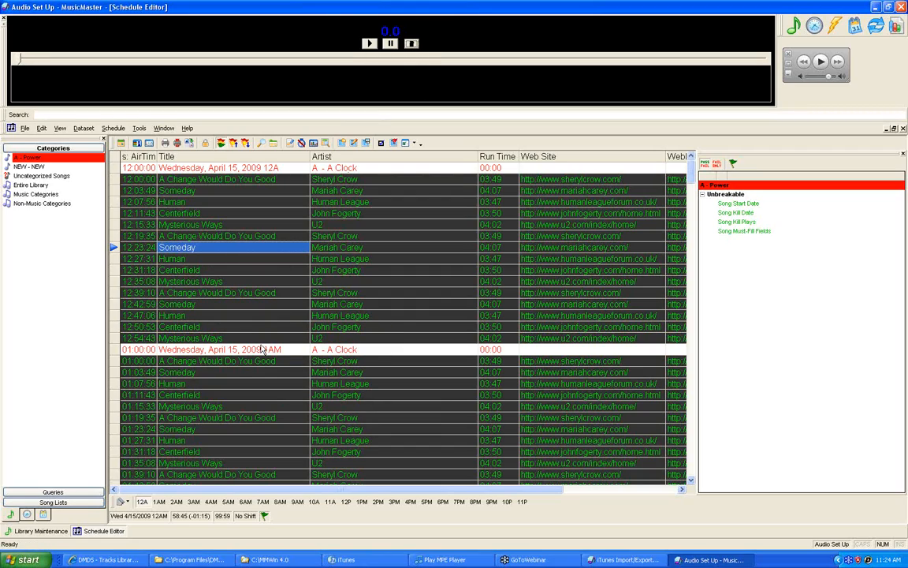
pyautogui.rightClick(231, 254)
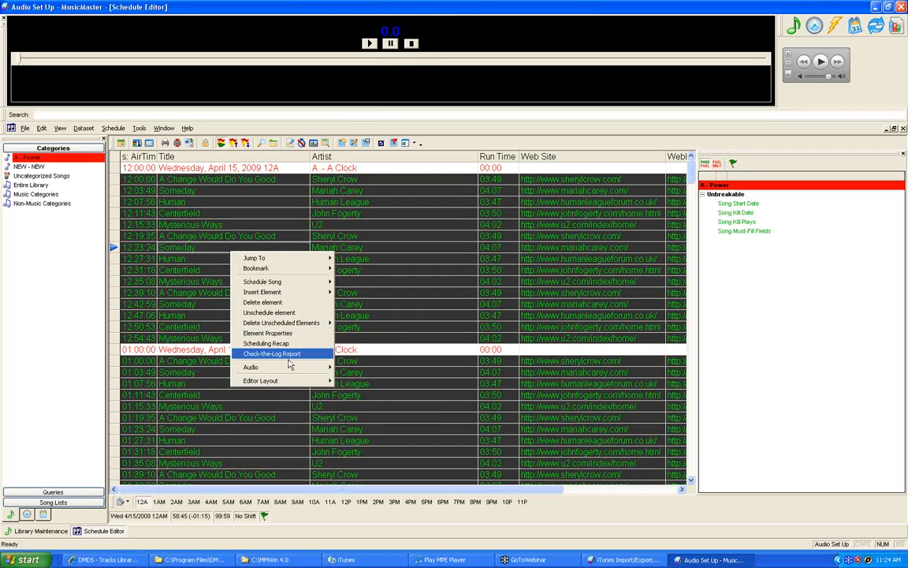
pyautogui.moveTo(329, 370)
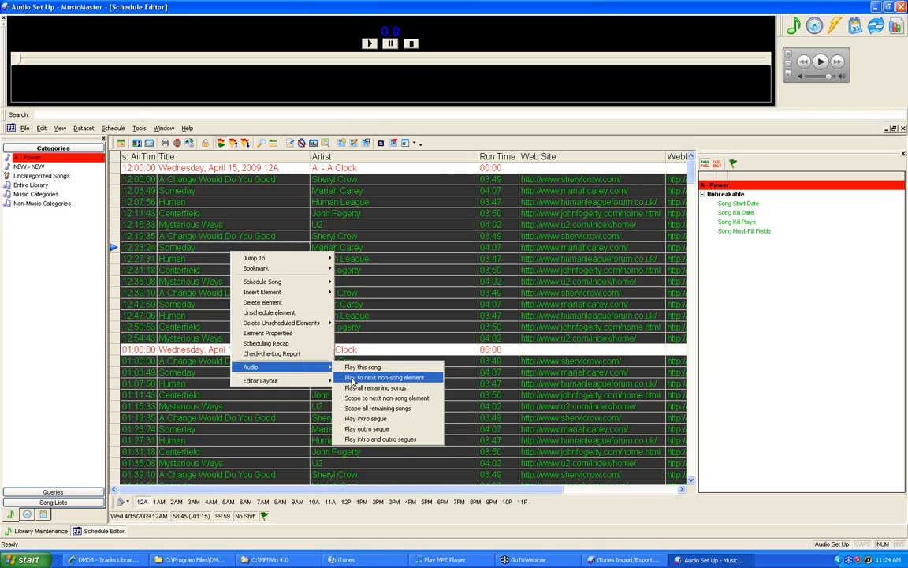
pyautogui.click(378, 422)
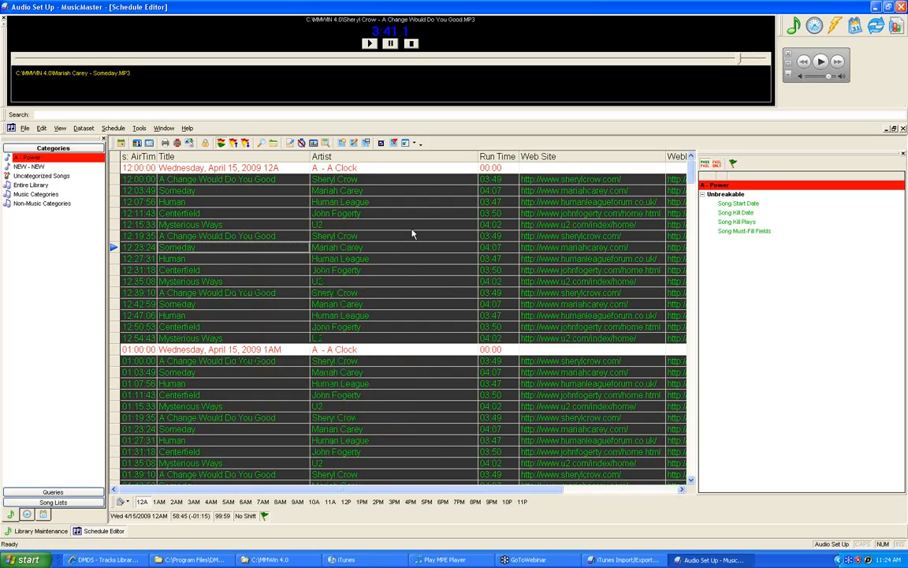
pyautogui.click(414, 46)
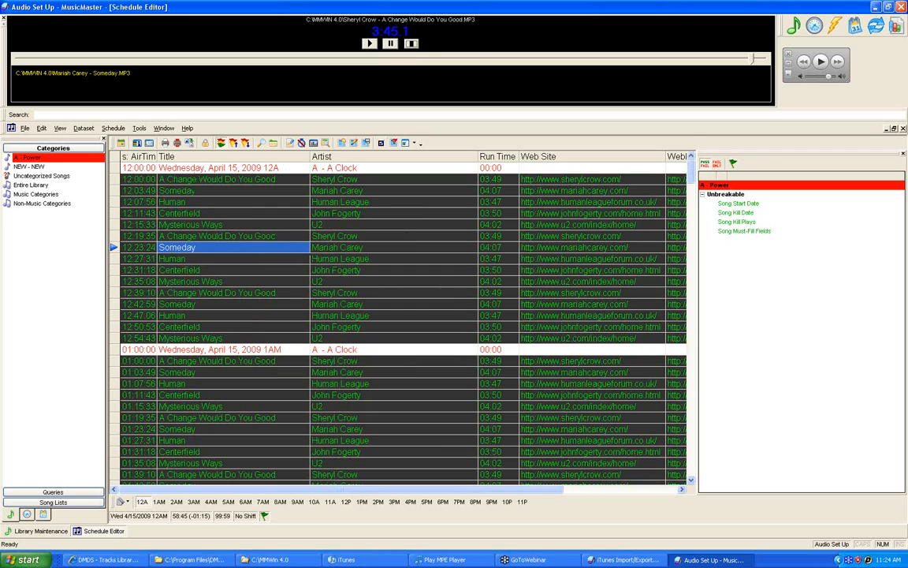
# Close the Schedule Editor and read the inserted disc's track information in CD Audio Import
pyautogui.click(903, 130)
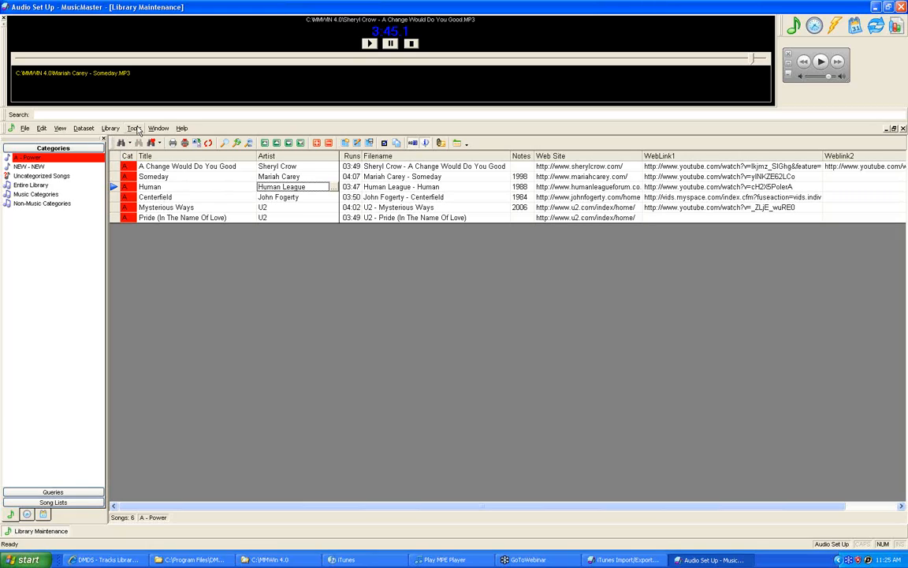
pyautogui.click(134, 129)
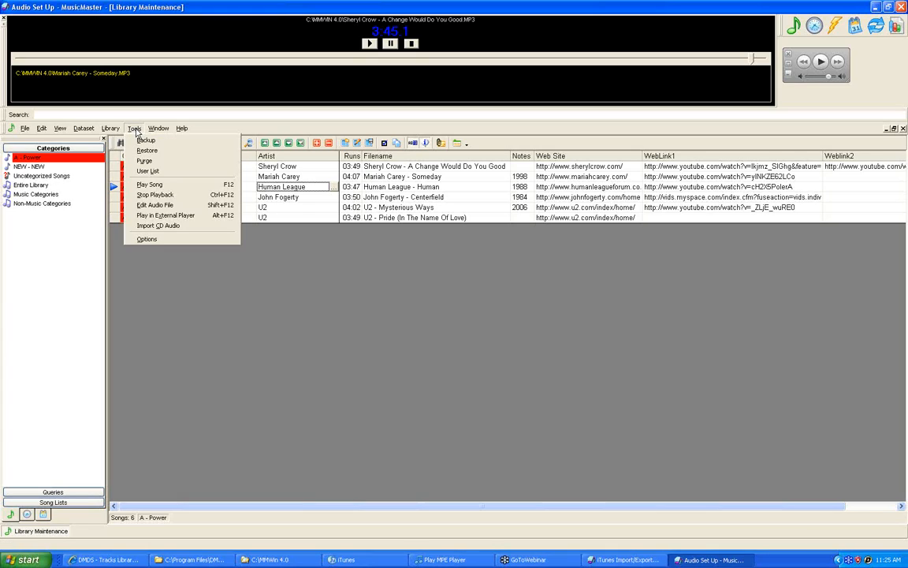
pyautogui.click(145, 228)
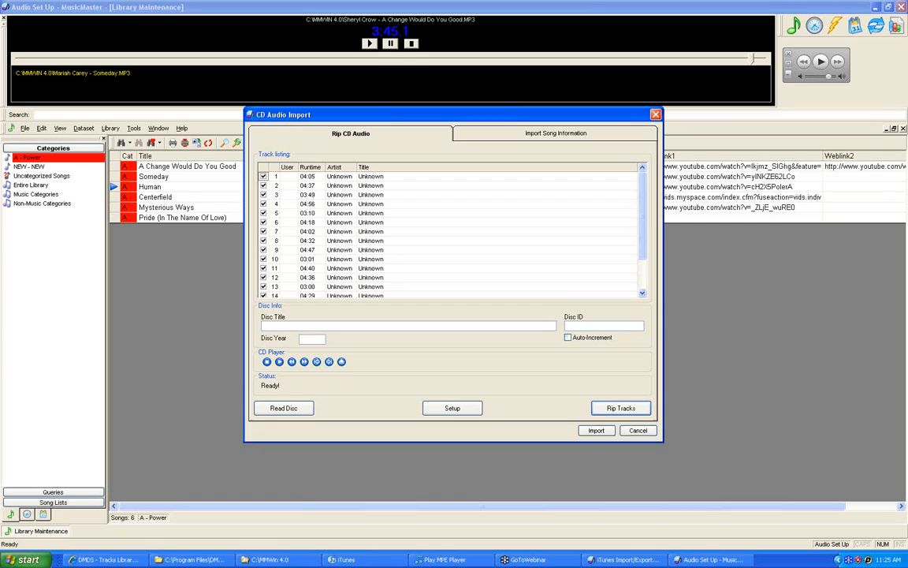
pyautogui.click(297, 414)
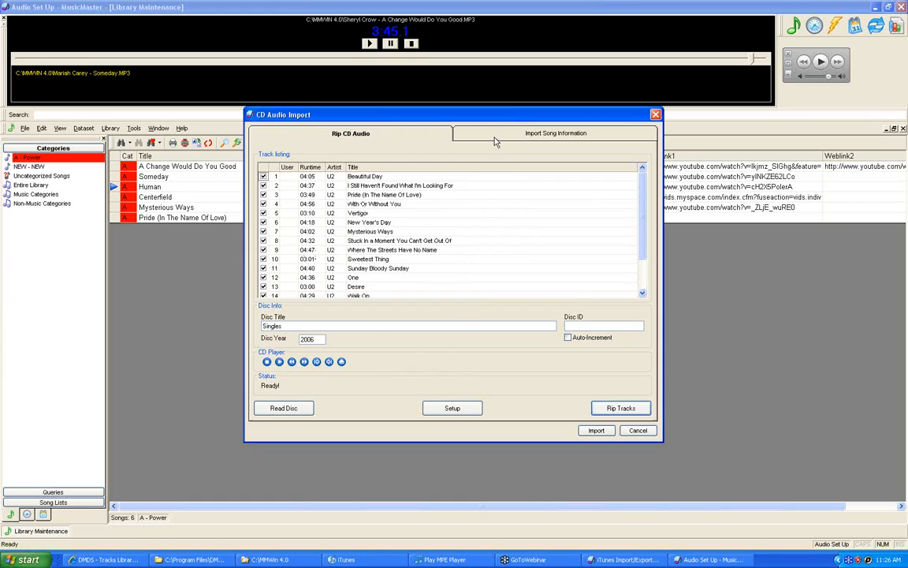
# Check the audio file format choices in the CD Ripper Options, keeping MP3 (MPEG Layer 3)
pyautogui.click(465, 413)
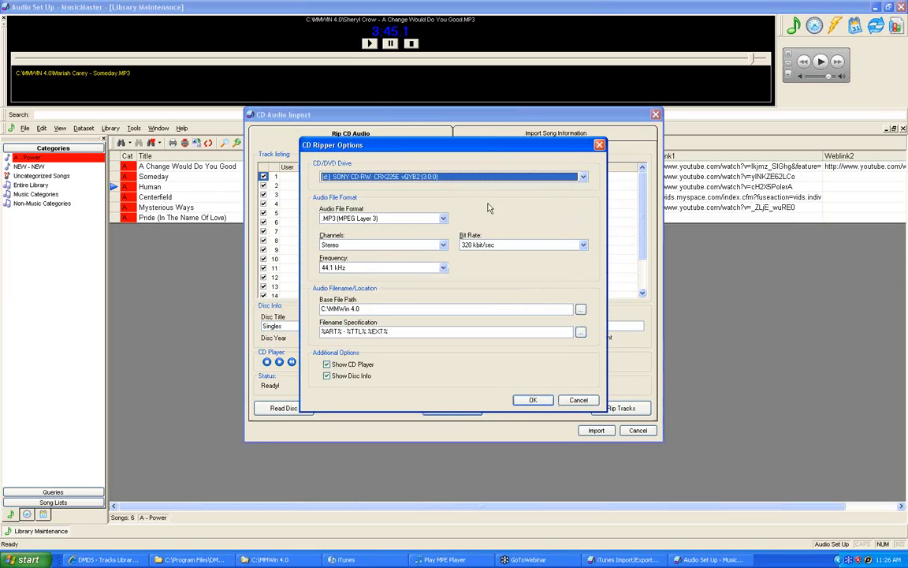
pyautogui.click(442, 219)
pyautogui.click(463, 222)
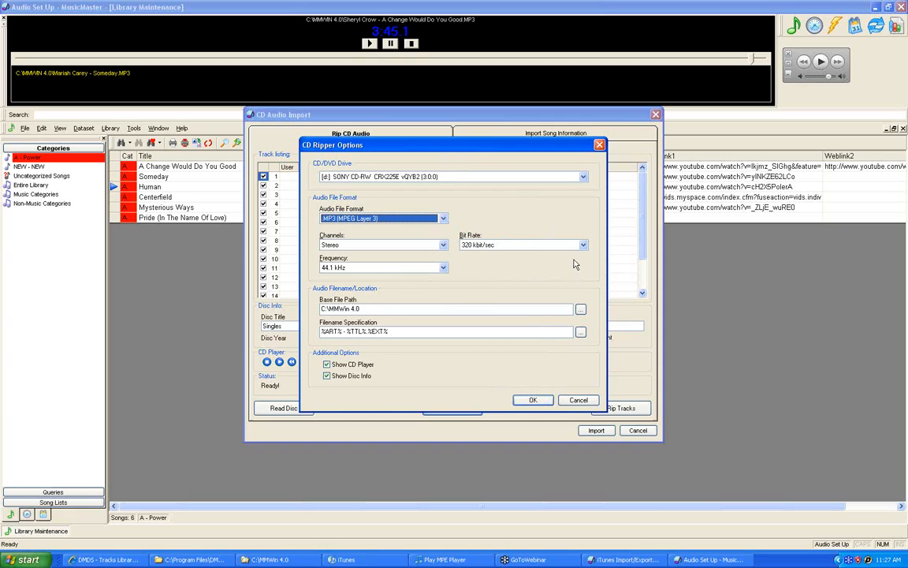
pyautogui.click(542, 401)
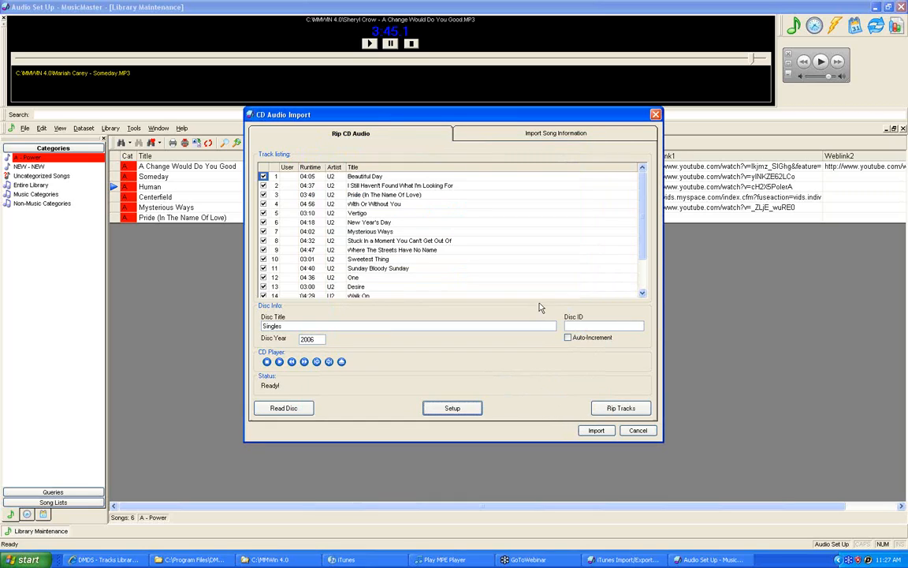
# Deselect every track on the disc except track 3, Pride (In The Name Of Love)
pyautogui.click(264, 176)
pyautogui.click(263, 186)
pyautogui.click(263, 204)
pyautogui.click(263, 213)
pyautogui.click(264, 222)
pyautogui.click(263, 231)
pyautogui.click(264, 240)
pyautogui.click(264, 249)
pyautogui.click(264, 259)
pyautogui.click(263, 268)
pyautogui.click(263, 276)
pyautogui.click(263, 287)
pyautogui.click(264, 294)
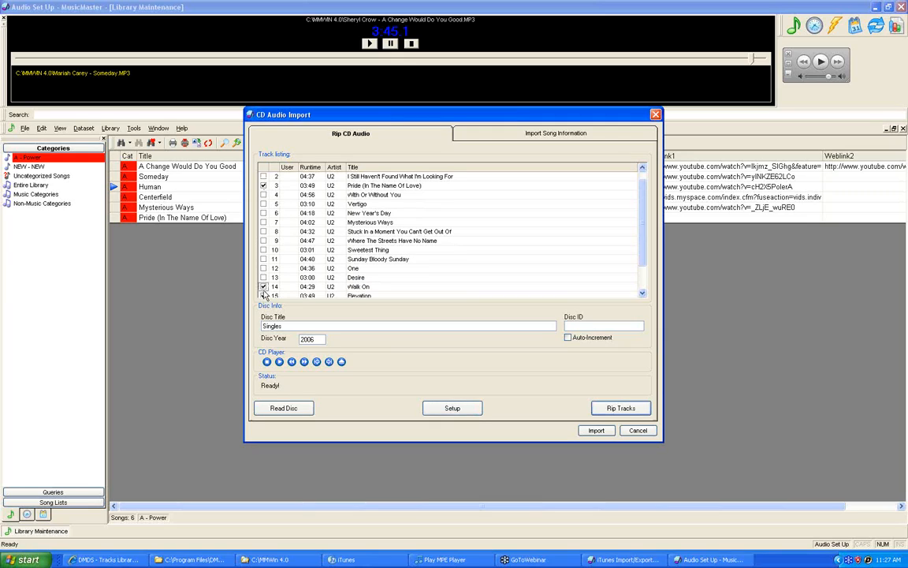
pyautogui.click(264, 287)
pyautogui.click(263, 294)
pyautogui.scroll(-3, 348, 292)
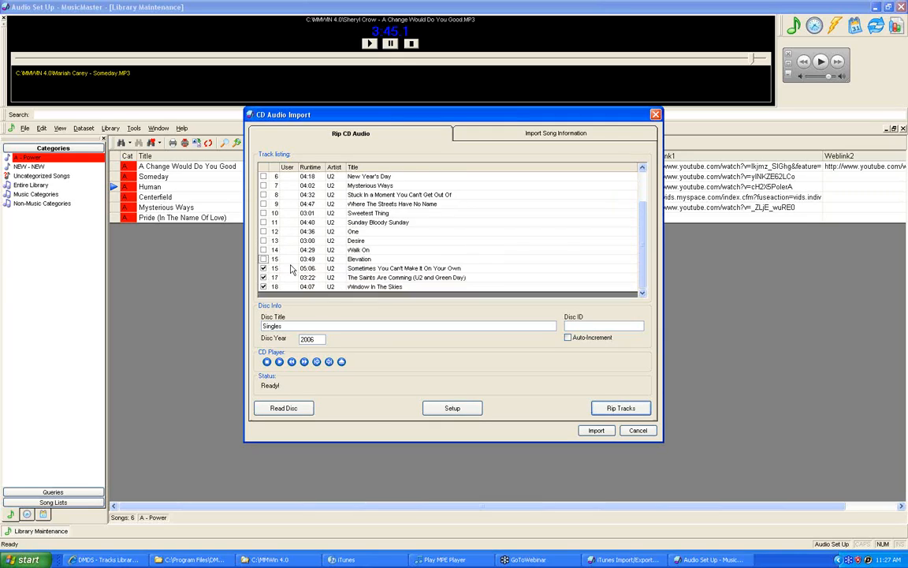
pyautogui.click(262, 269)
pyautogui.click(264, 278)
pyautogui.click(263, 286)
pyautogui.scroll(5, 641, 238)
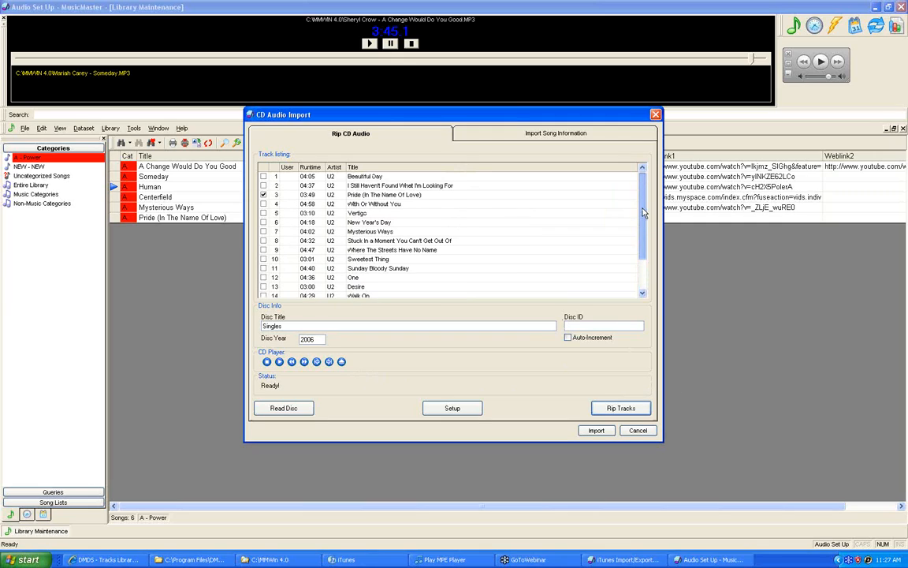
# Rip the selected track from the disc and display its import song information
pyautogui.click(623, 407)
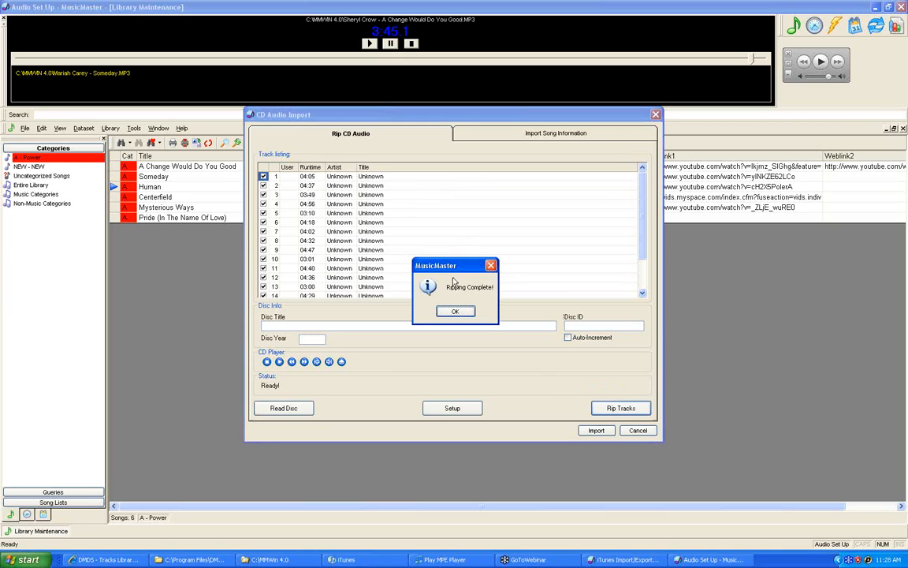
pyautogui.click(454, 313)
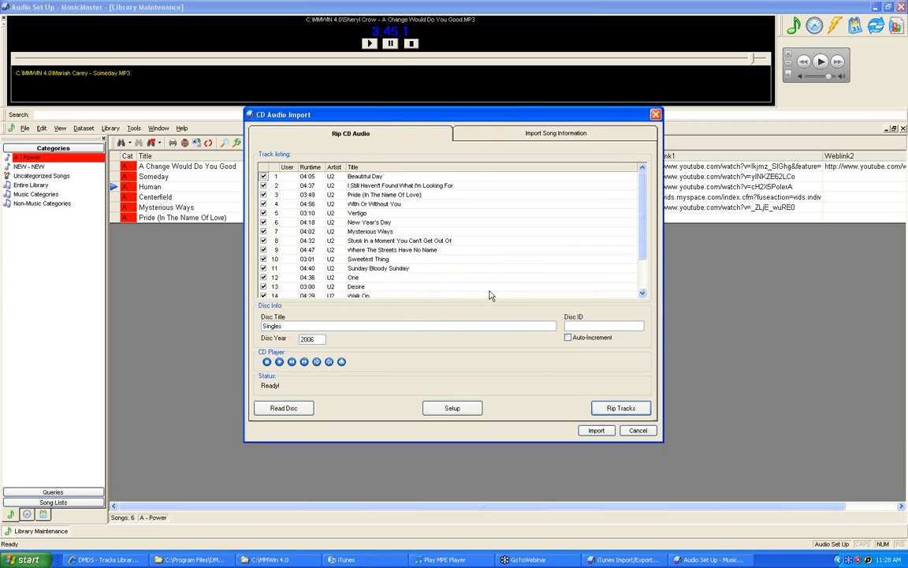
pyautogui.click(532, 136)
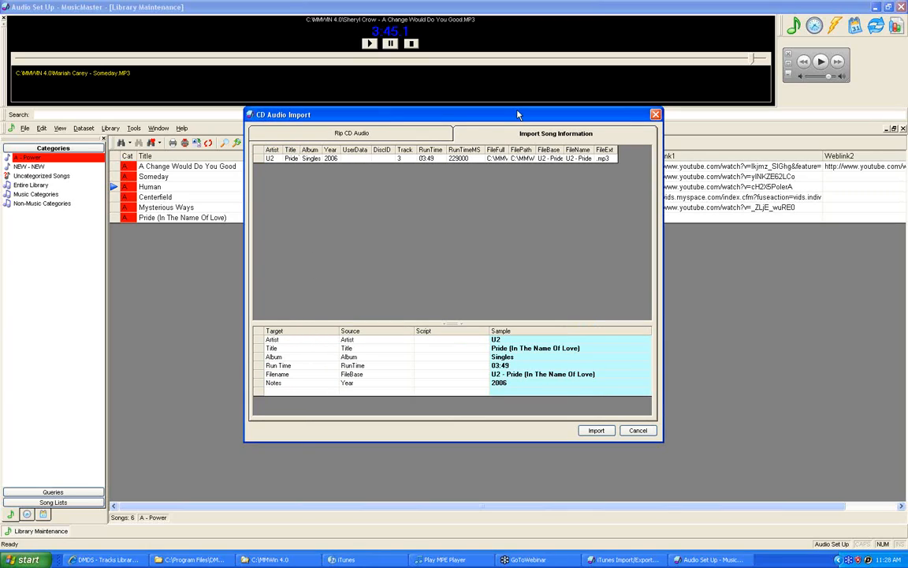
# Examine the target and source field mapping for the ripped song's import, selecting the target fields
pyautogui.click(331, 340)
pyautogui.click(392, 342)
pyautogui.click(309, 349)
pyautogui.click(312, 339)
pyautogui.click(314, 331)
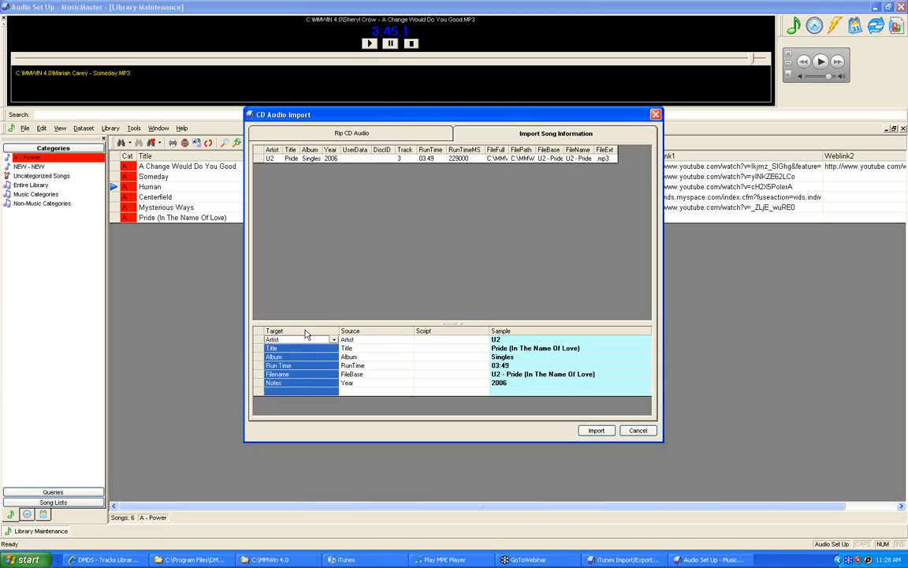
# Review the target and source columns of the import mapping, including the library fields available for an additional target row
pyautogui.click(374, 357)
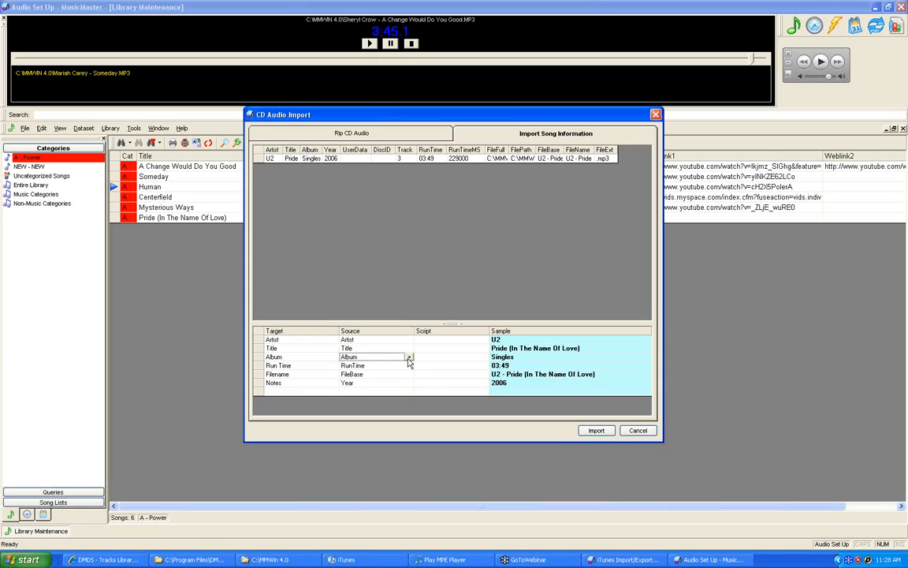
pyautogui.click(299, 341)
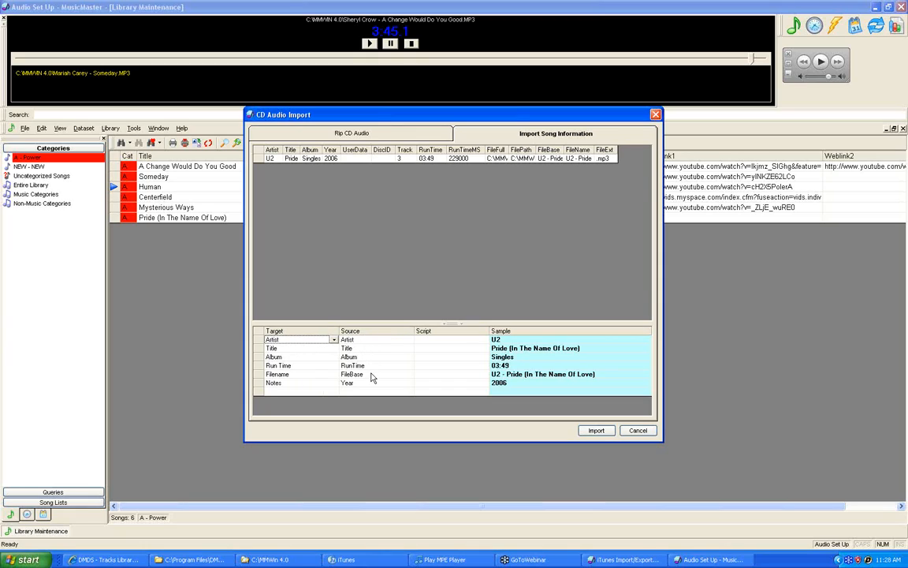
pyautogui.click(303, 391)
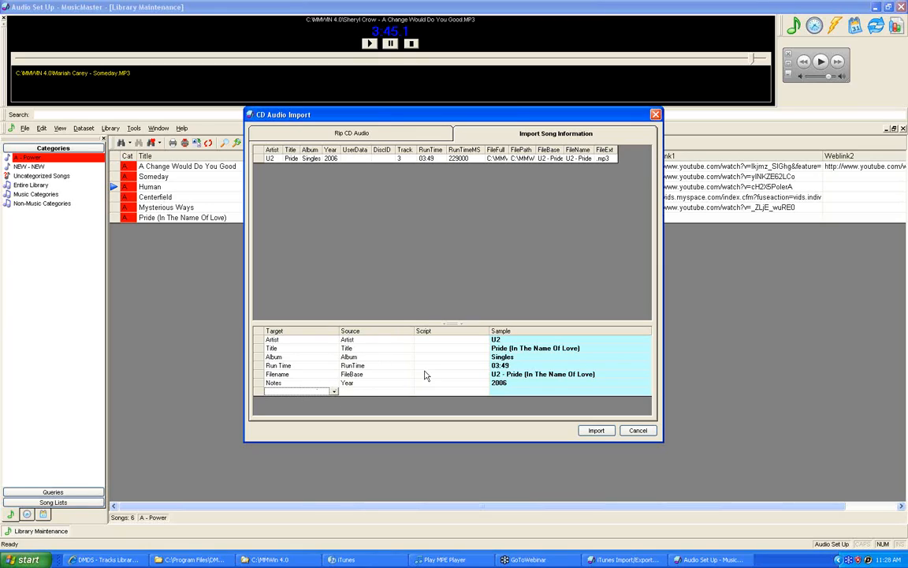
pyautogui.click(333, 392)
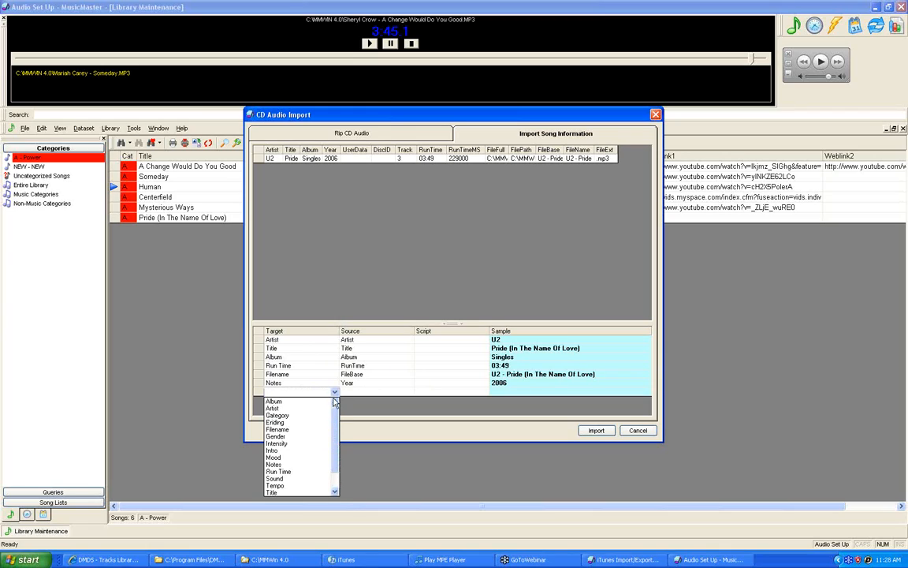
pyautogui.click(315, 340)
pyautogui.click(388, 357)
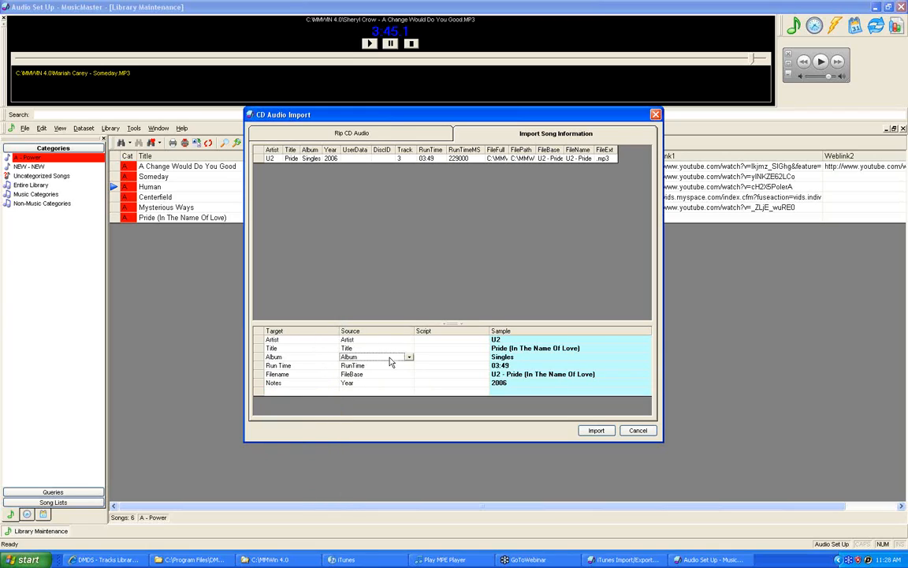
# Check the source choices for the Filename target, keeping FileBase
pyautogui.click(400, 377)
pyautogui.click(394, 366)
pyautogui.click(408, 374)
pyautogui.click(410, 375)
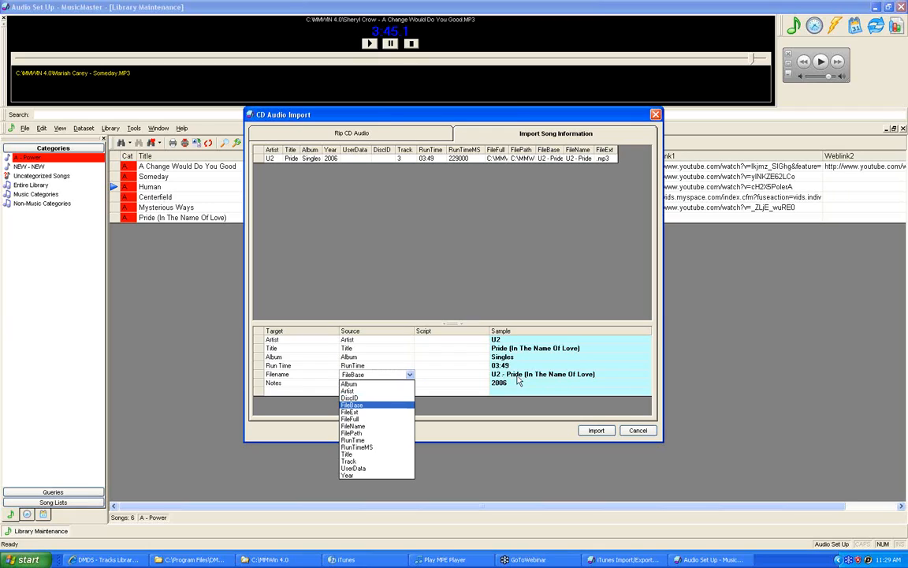
pyautogui.click(365, 406)
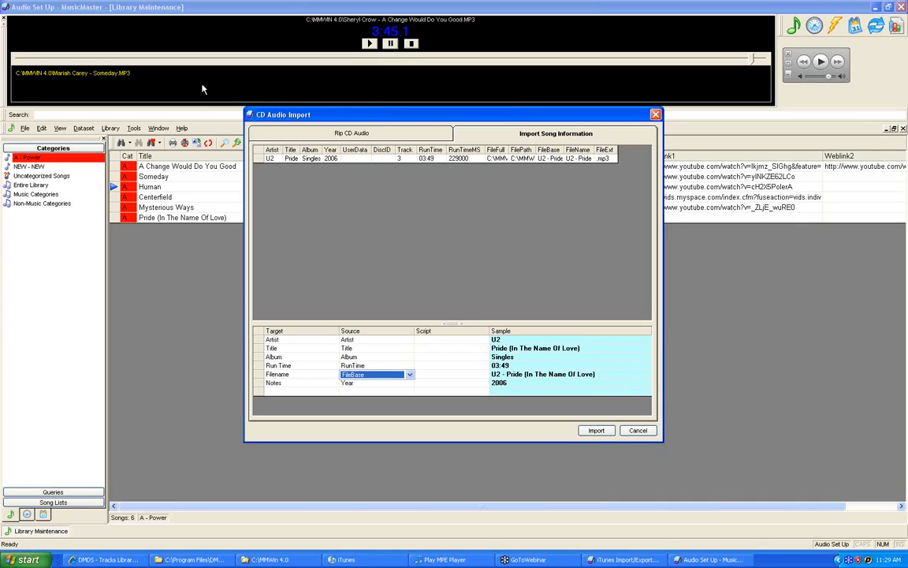
# Try FilePath and FileName as the source for the Filename target, comparing the resulting samples
pyautogui.click(410, 374)
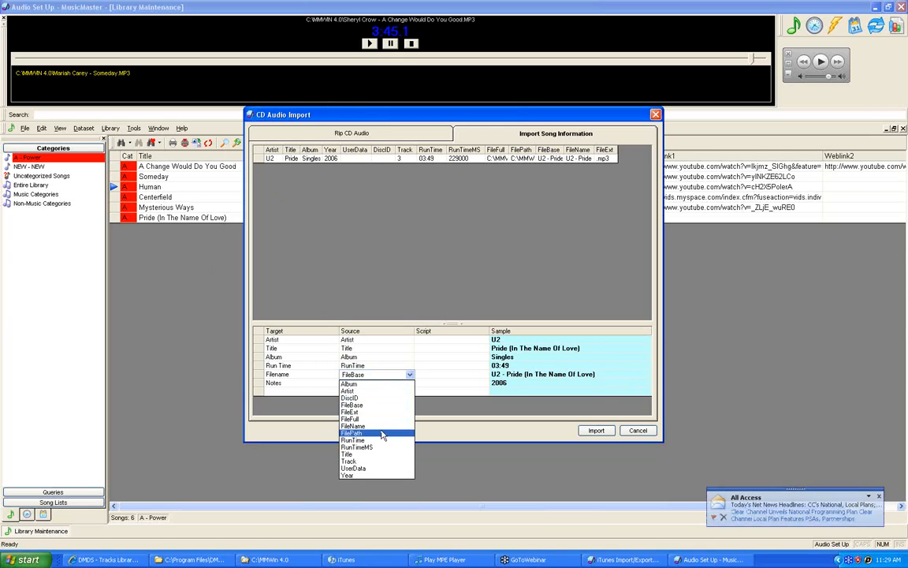
pyautogui.click(382, 433)
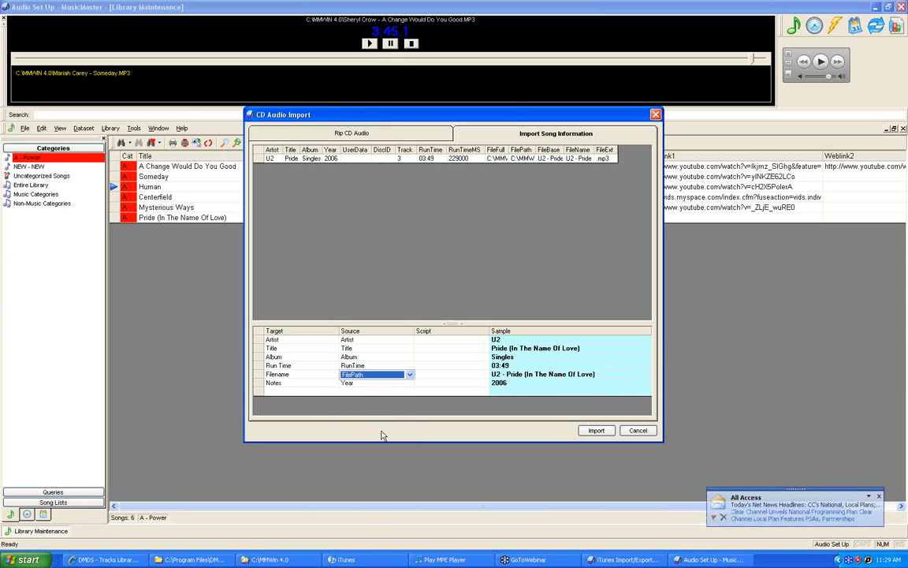
pyautogui.click(446, 375)
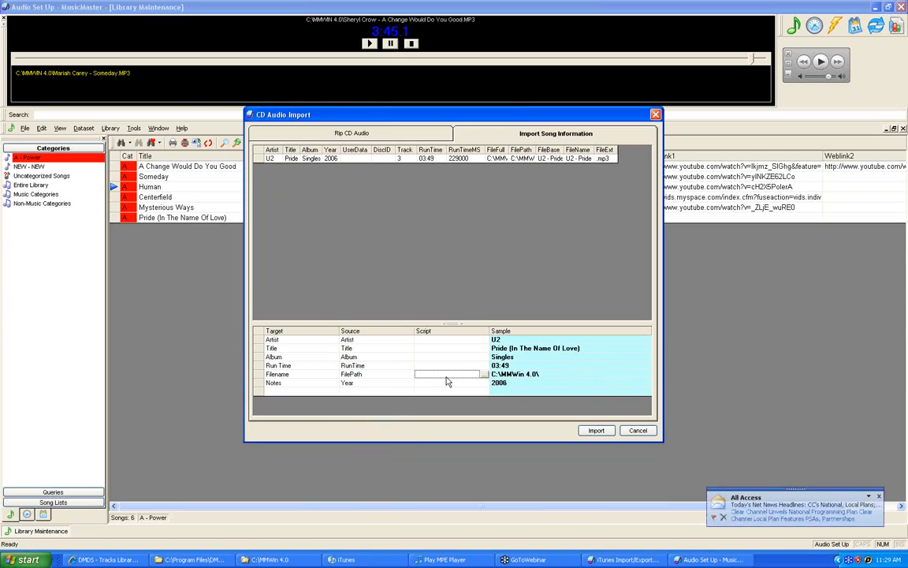
pyautogui.click(386, 374)
pyautogui.click(410, 375)
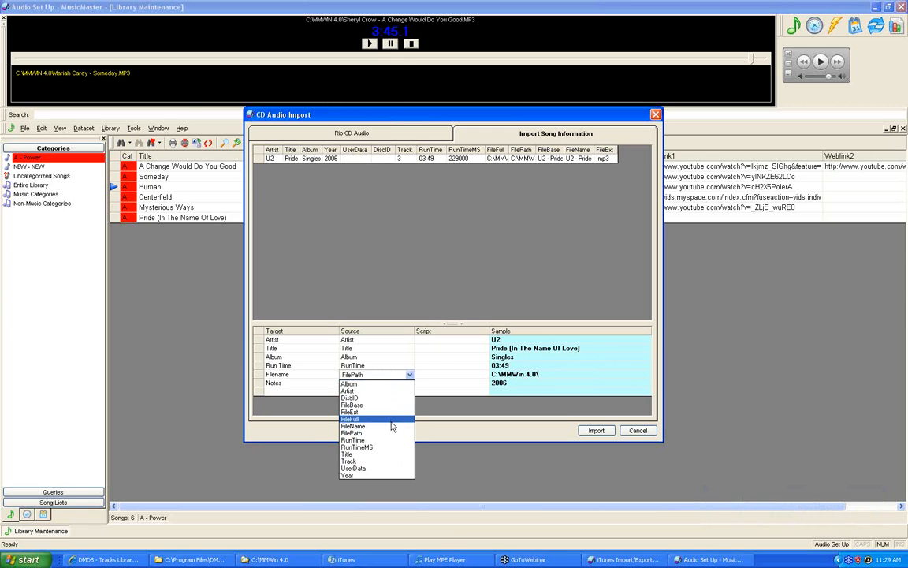
pyautogui.click(392, 426)
pyautogui.click(446, 374)
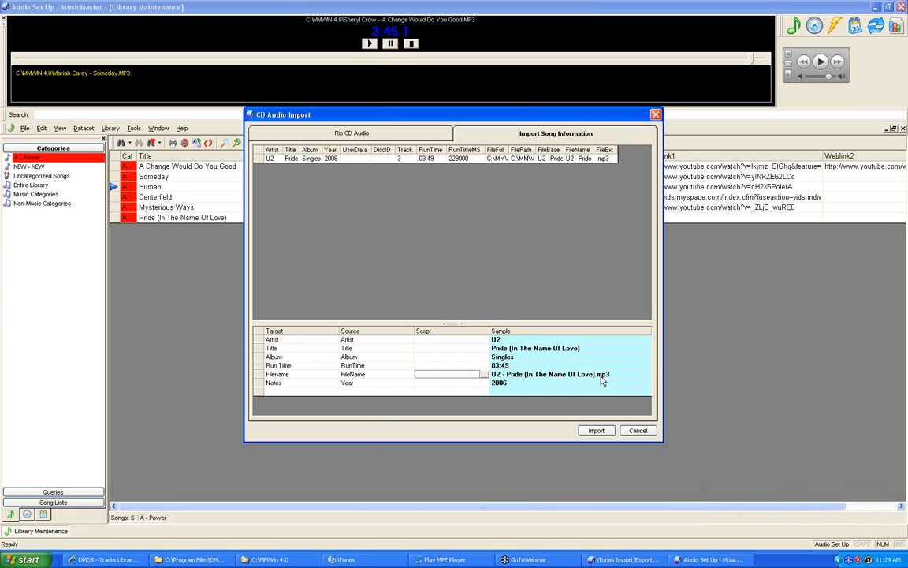
# Set the source of the Filename target back to FileBase
pyautogui.click(403, 375)
pyautogui.click(407, 374)
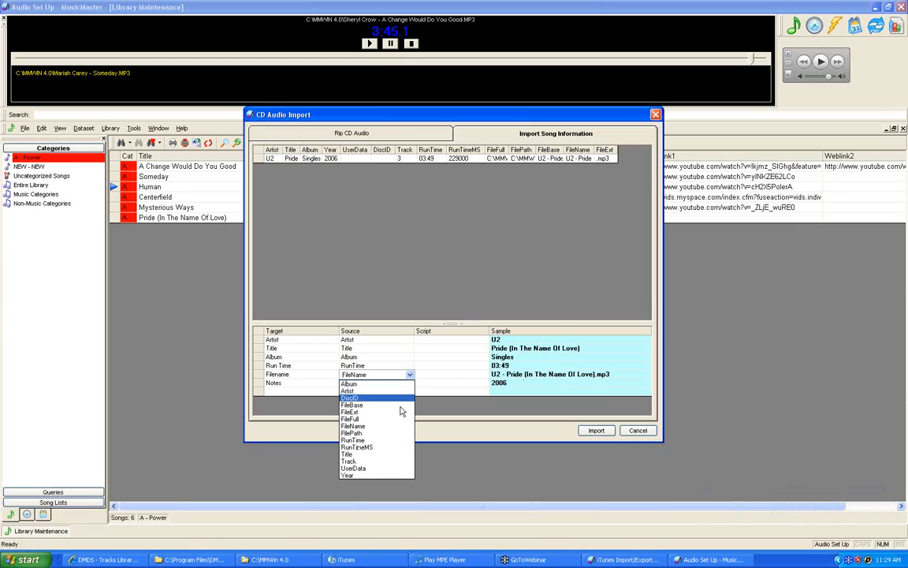
pyautogui.click(402, 411)
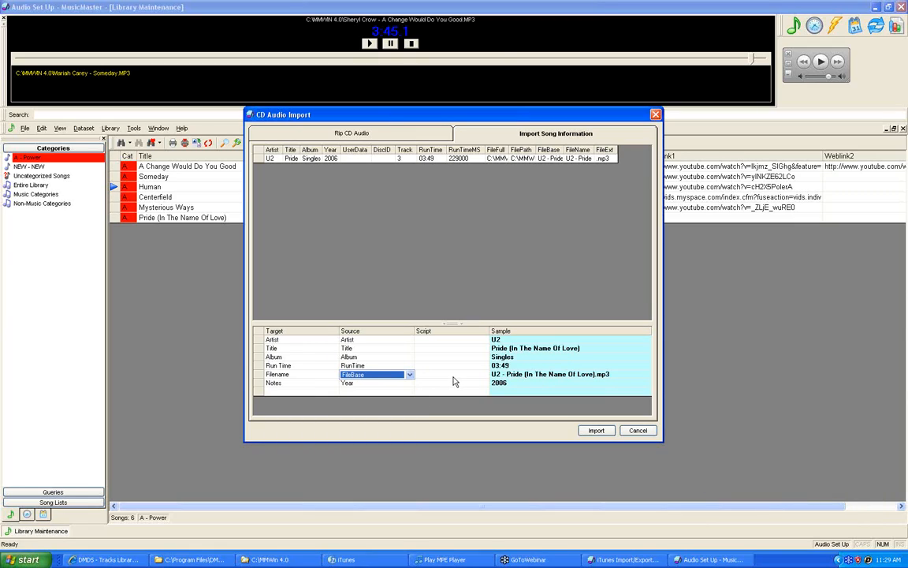
pyautogui.click(331, 376)
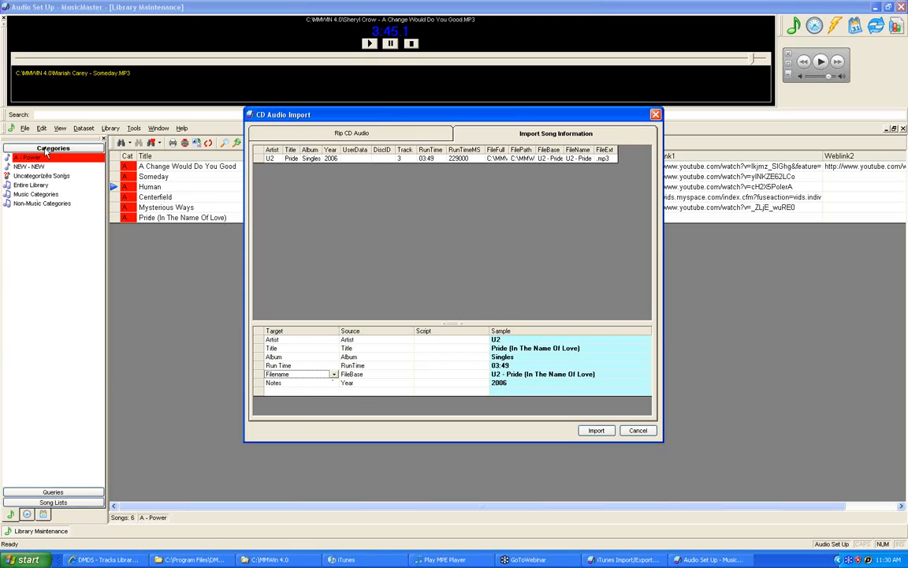
# Add Category as a target field in the import mapping, with UserData as its source
pyautogui.click(315, 392)
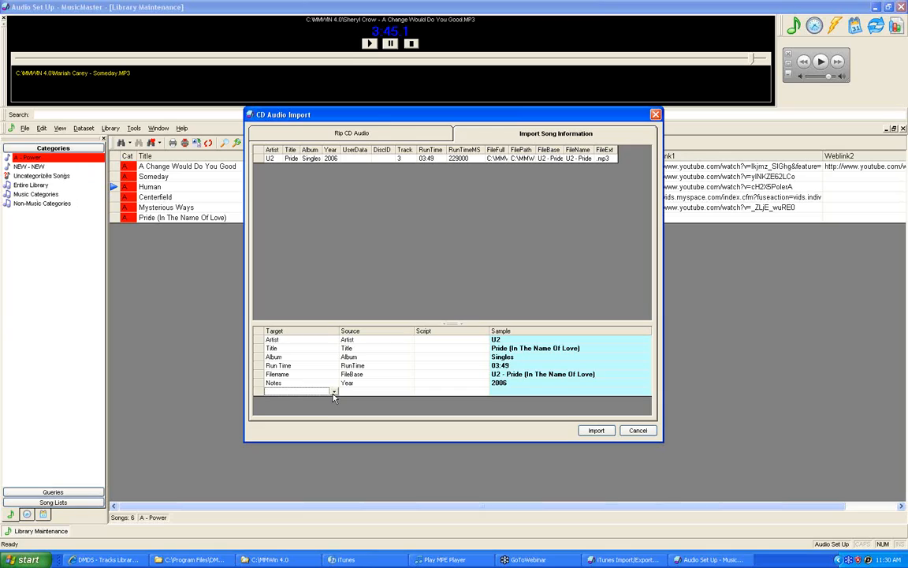
pyautogui.click(334, 392)
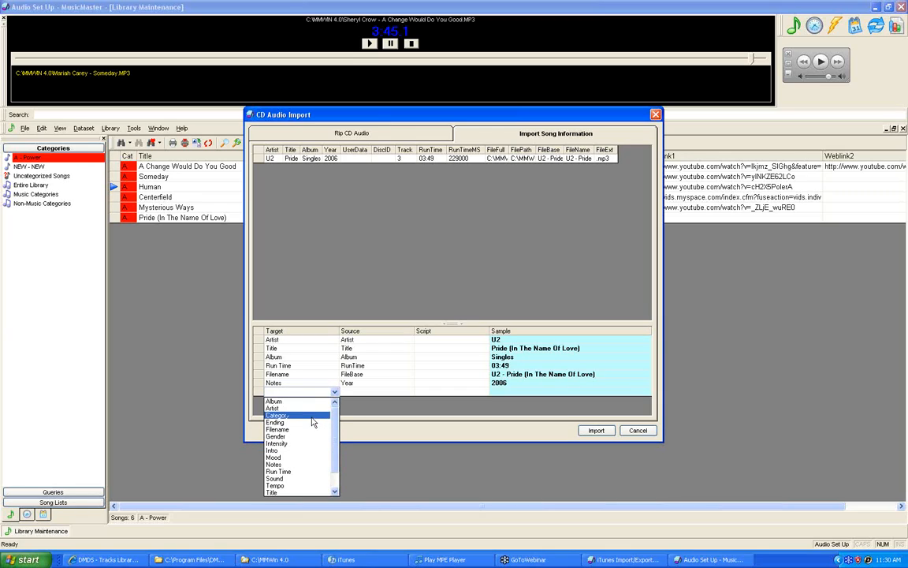
pyautogui.click(313, 417)
pyautogui.click(371, 392)
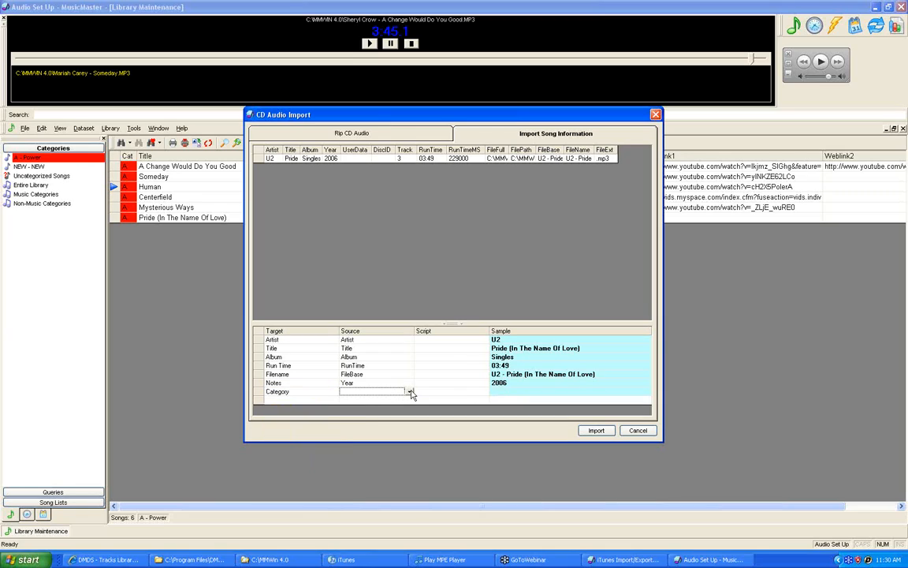
pyautogui.click(409, 392)
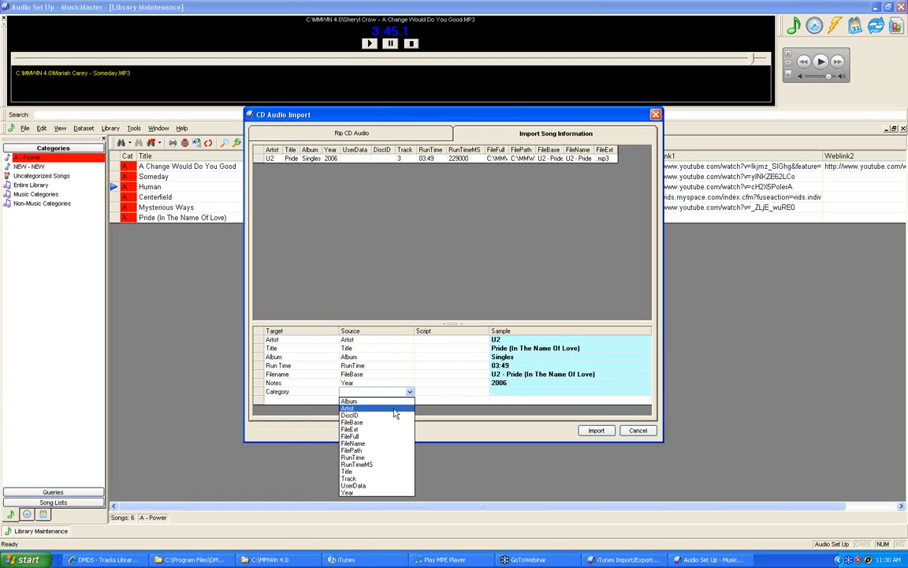
pyautogui.click(366, 485)
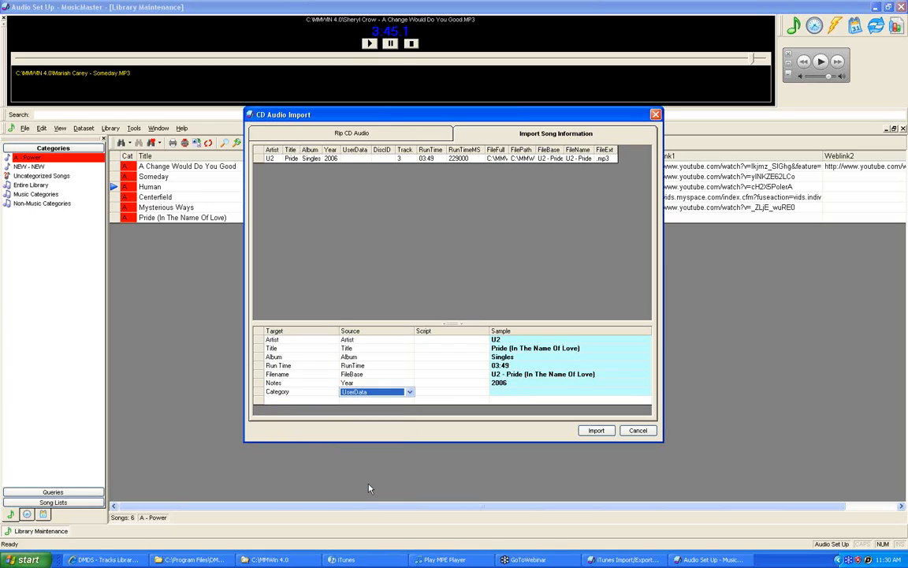
# Enter A as the ripped song's UserData value and check it in the Category row of the mapping
pyautogui.click(367, 157)
pyautogui.write('A')
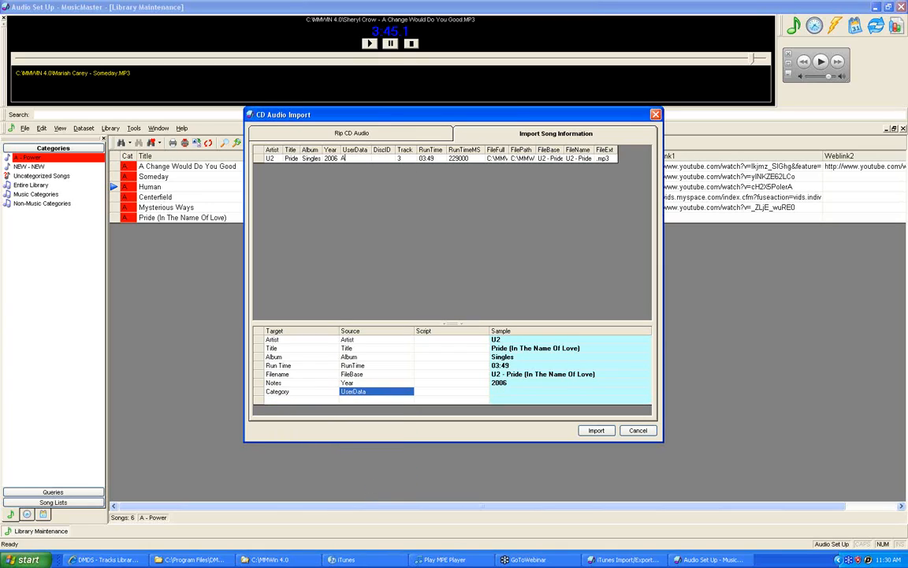
pyautogui.click(394, 367)
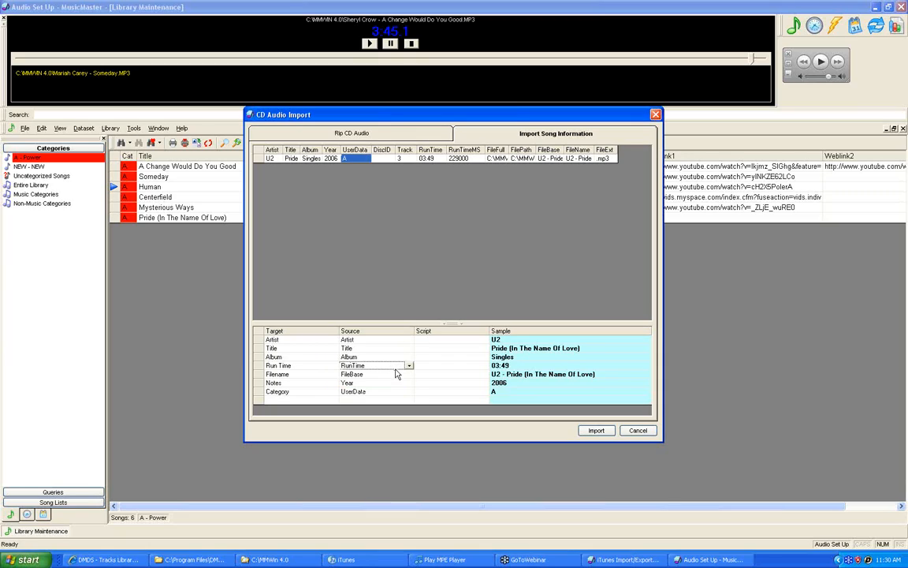
pyautogui.click(384, 393)
pyautogui.click(318, 392)
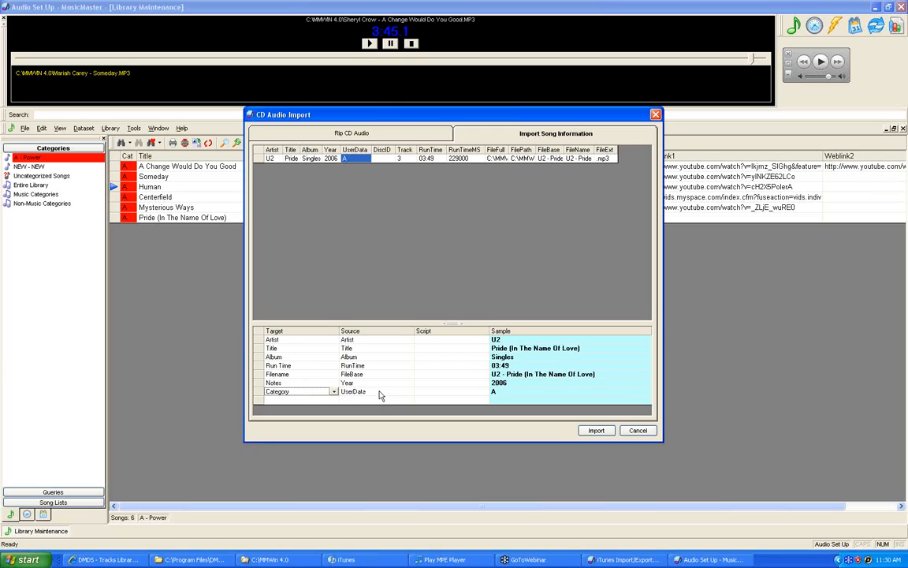
pyautogui.click(434, 393)
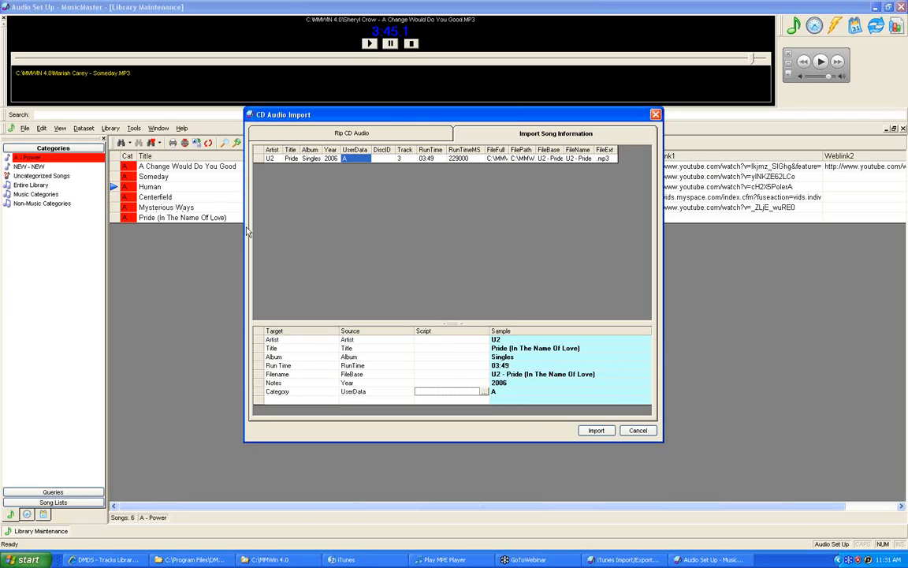
# Import the ripped song into the library and close the CD Audio Import dialog
pyautogui.click(596, 431)
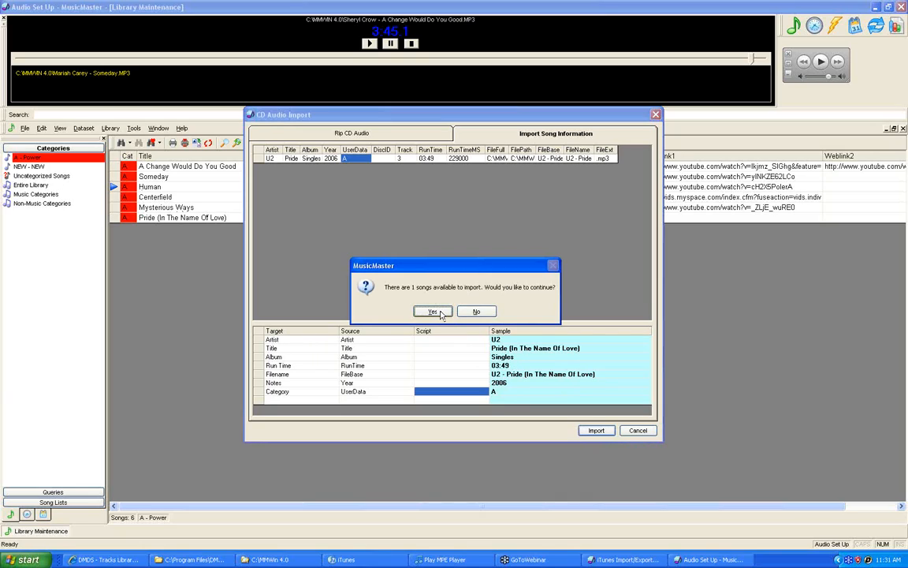
pyautogui.click(439, 312)
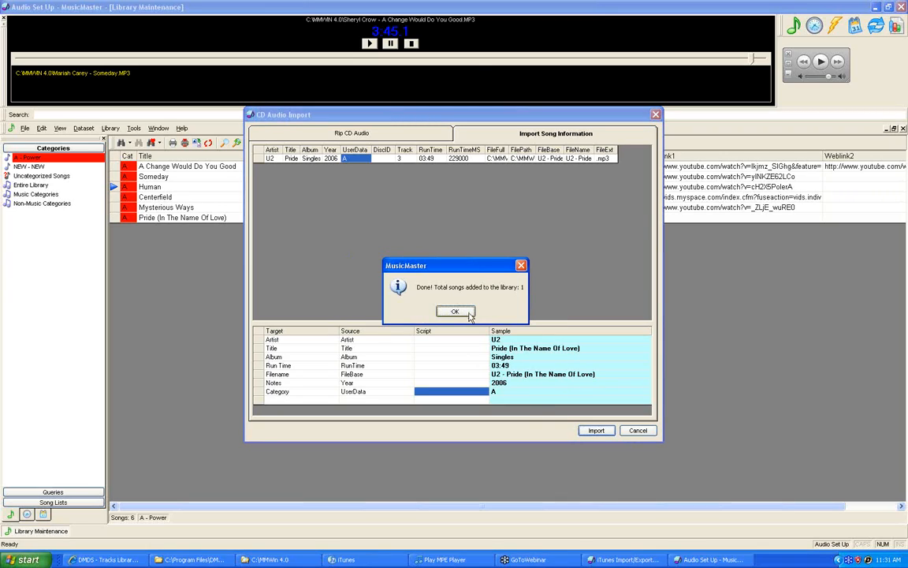
pyautogui.click(463, 313)
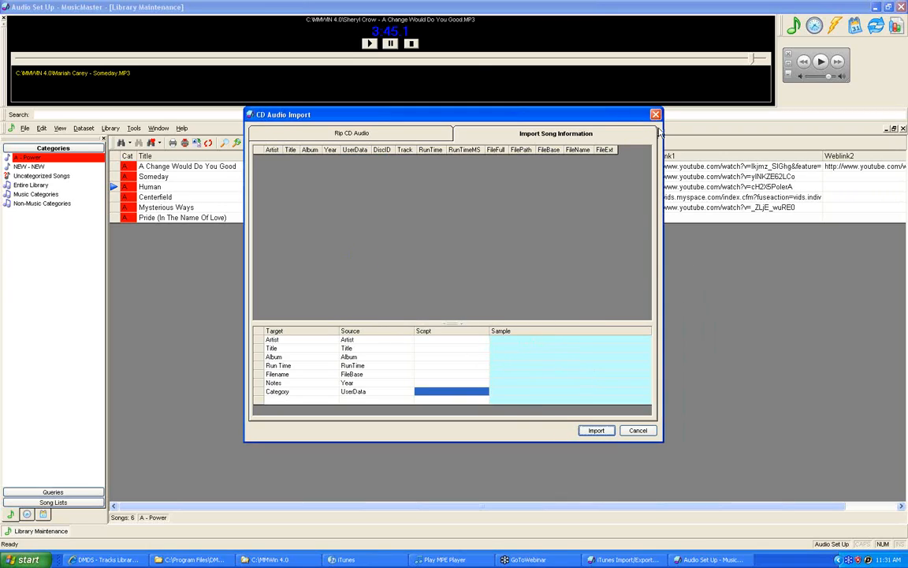
pyautogui.click(656, 116)
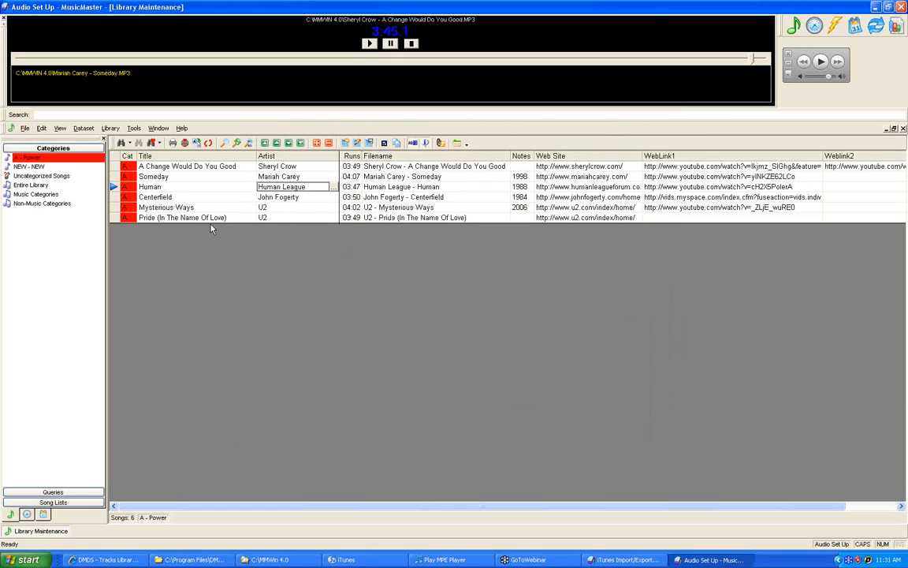
# Check the Title and Filename entries of Pride (In The Name Of Love) in the A - Power category
pyautogui.click(211, 219)
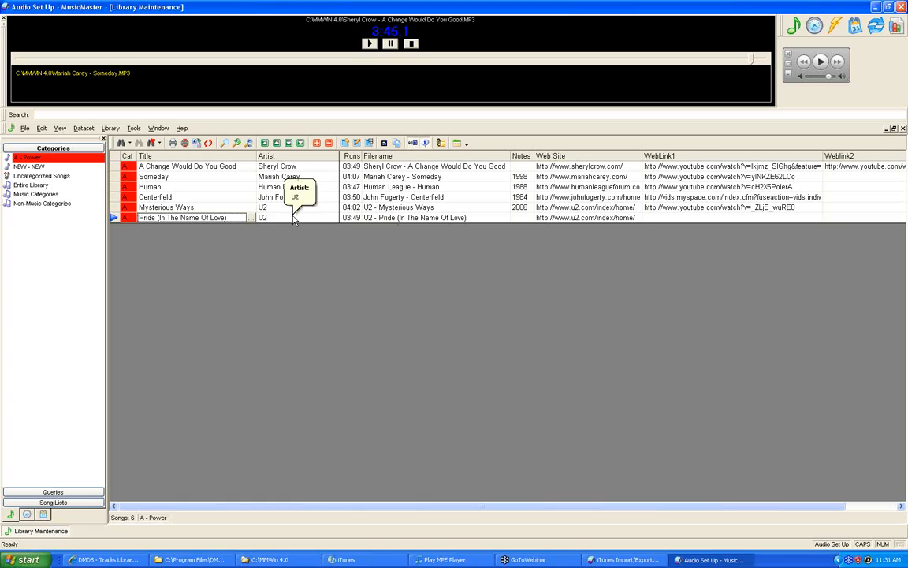
pyautogui.click(413, 45)
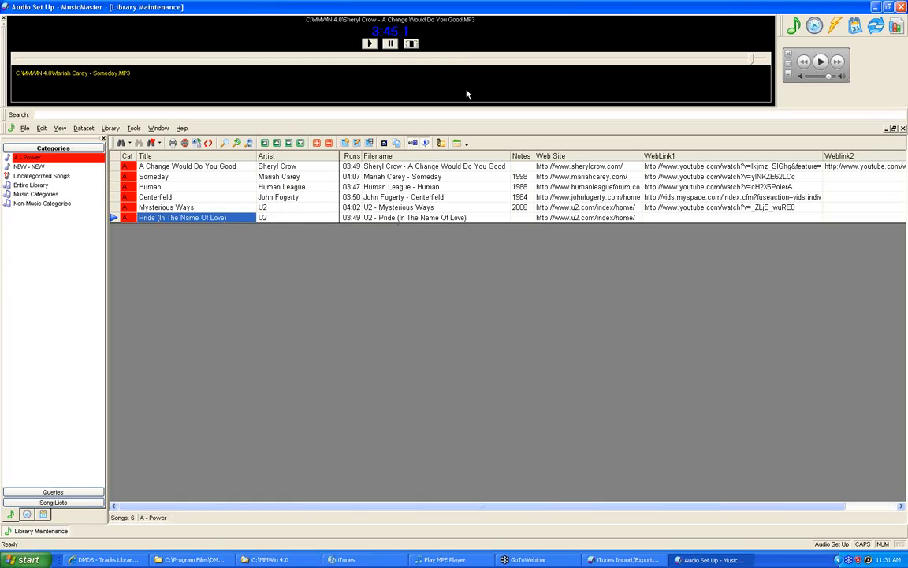
pyautogui.click(379, 219)
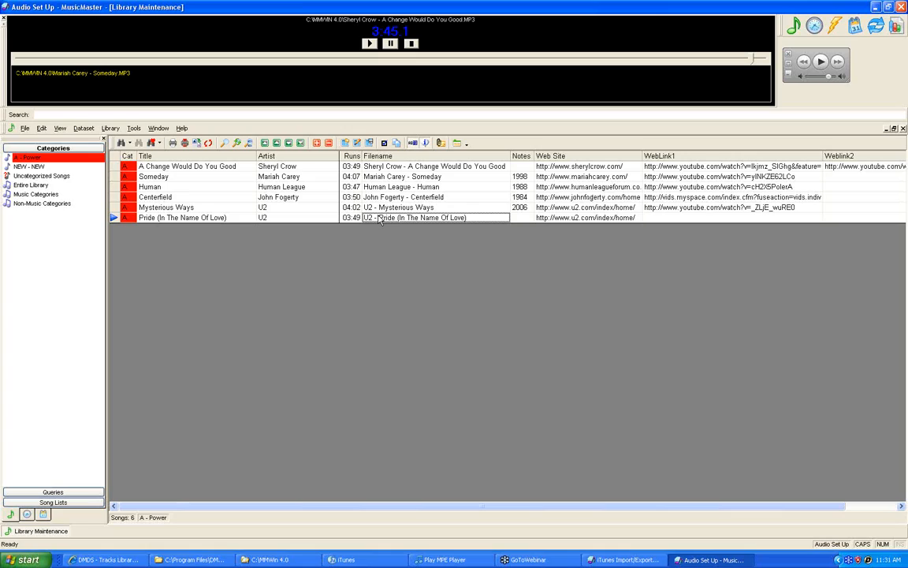
pyautogui.click(204, 208)
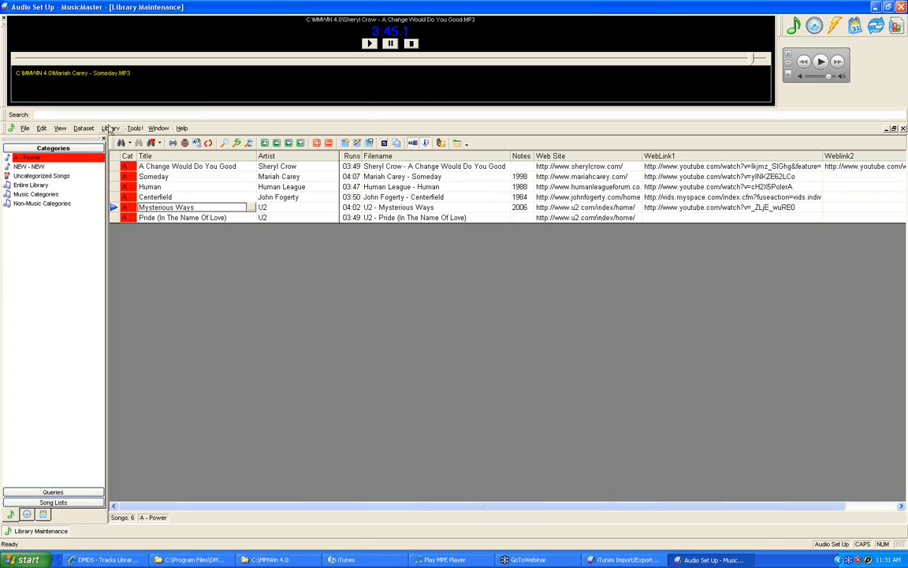
# Open the library's Database Field Editor
pyautogui.click(84, 129)
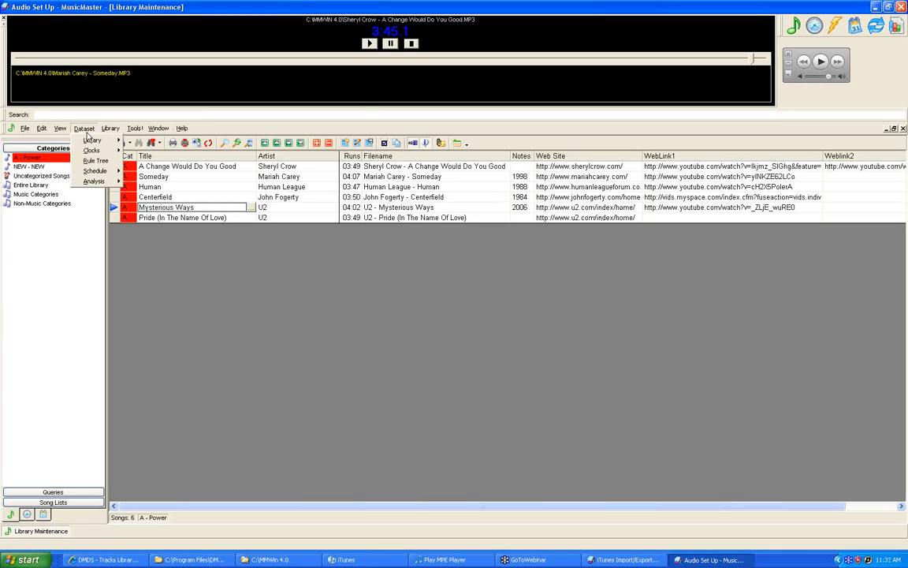
pyautogui.moveTo(94, 140)
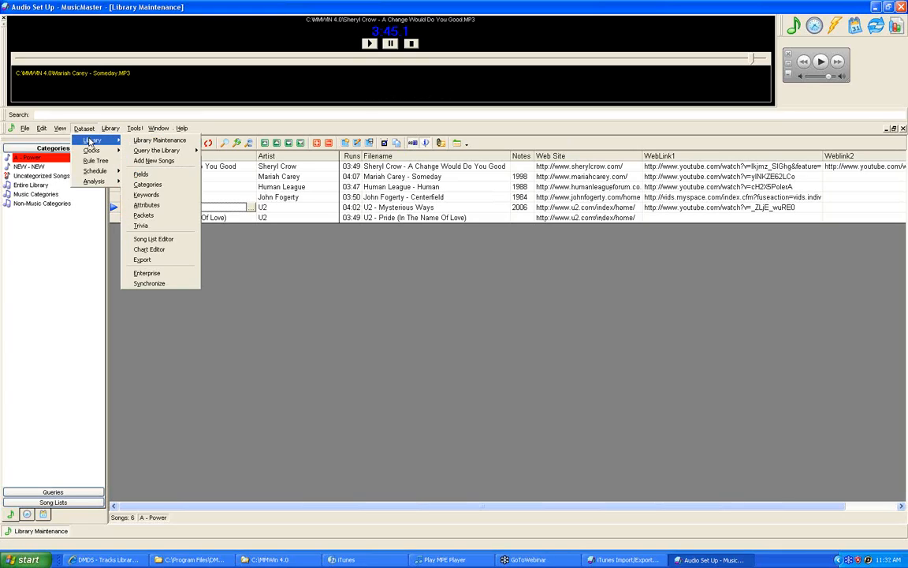
pyautogui.click(147, 176)
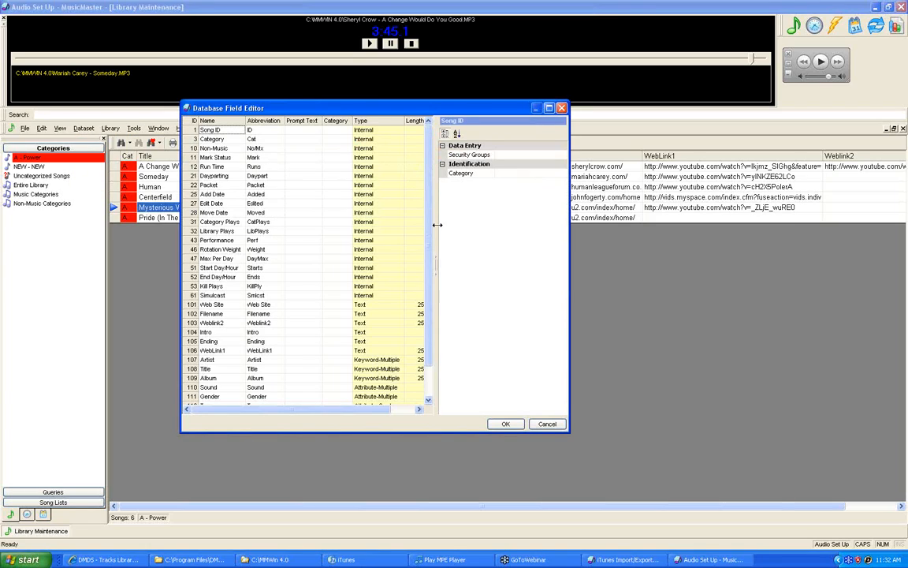
# Review the Filename field's properties in the Database Field Editor and the selected fields in the grid layout, closing both dialogs
pyautogui.scroll(-2, 435, 252)
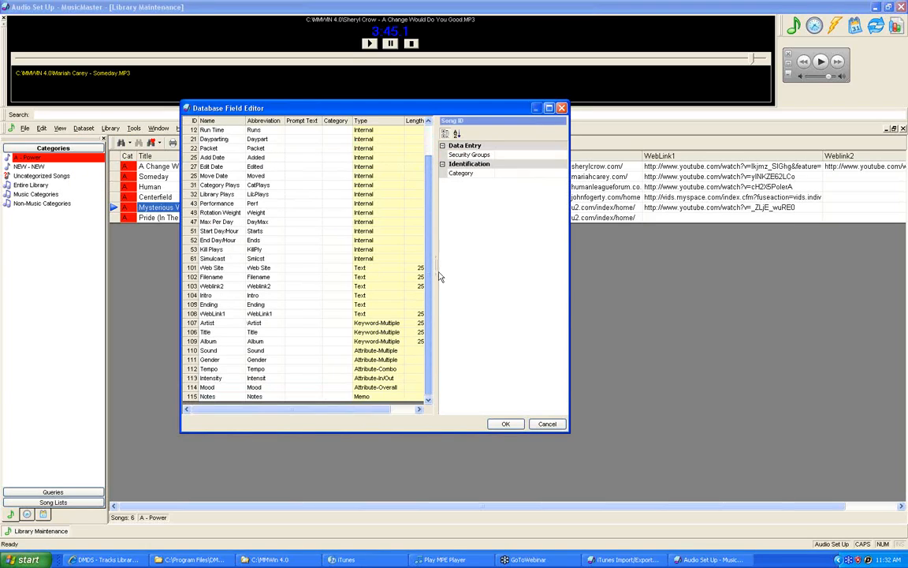
pyautogui.click(550, 108)
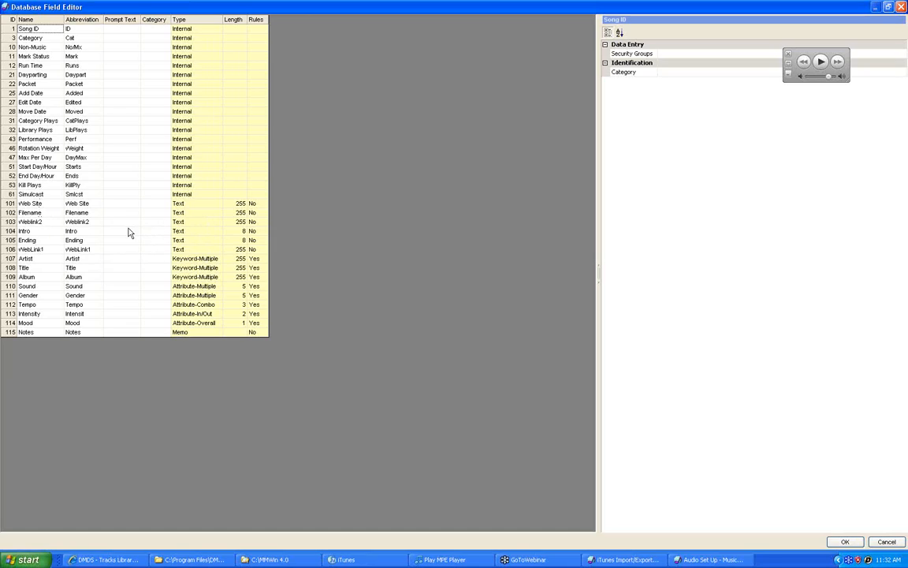
pyautogui.click(45, 213)
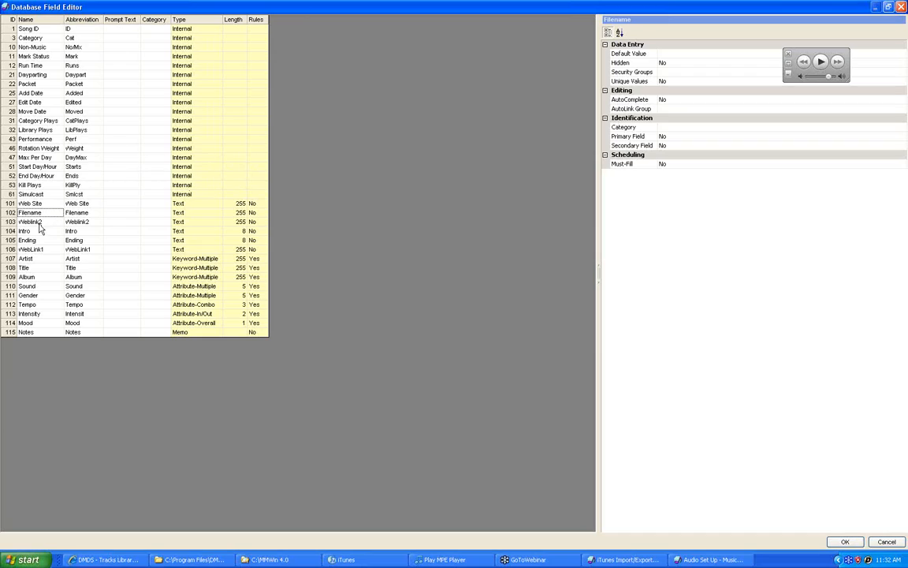
pyautogui.click(847, 543)
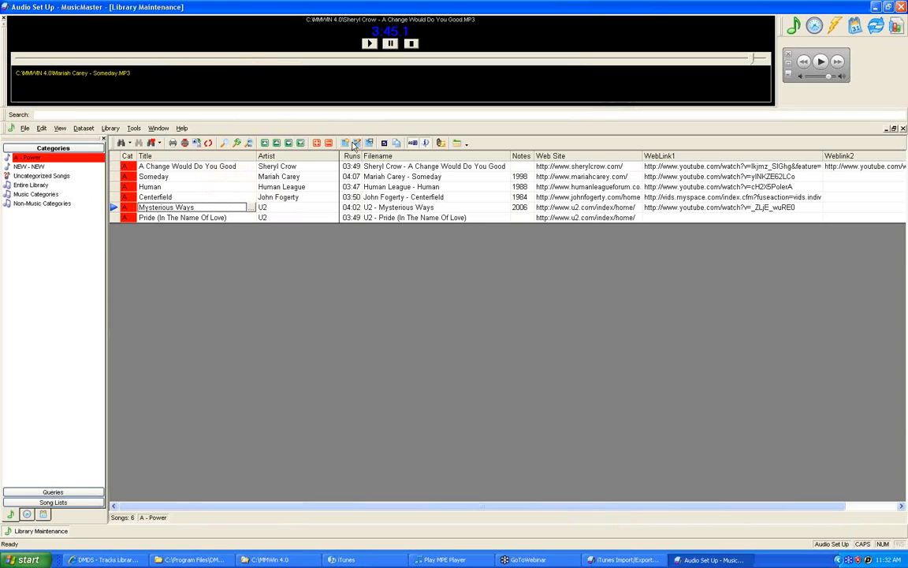
pyautogui.click(356, 143)
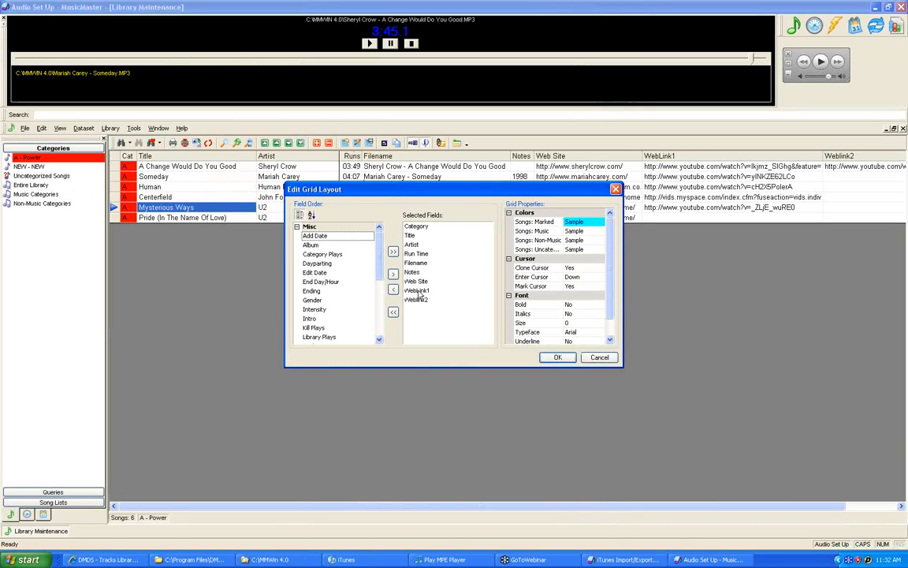
pyautogui.click(595, 359)
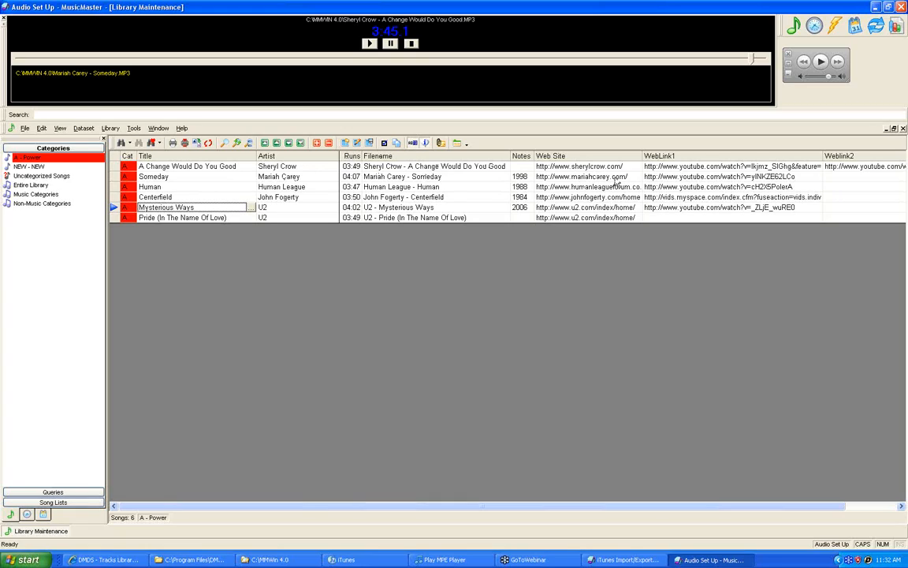
# View the Web Site link of the song Someday in the internal browser, enlarge the browser window, and close it
pyautogui.click(573, 177)
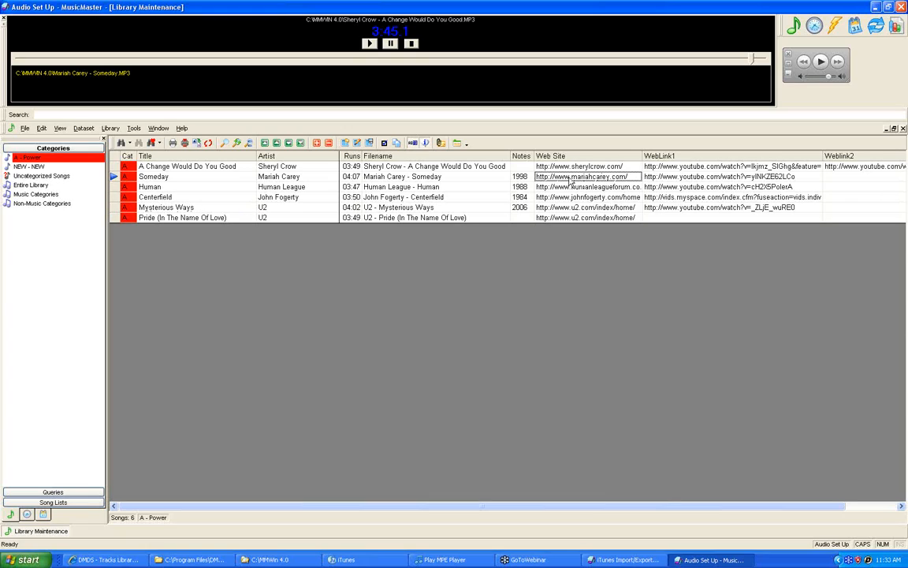
pyautogui.rightClick(569, 179)
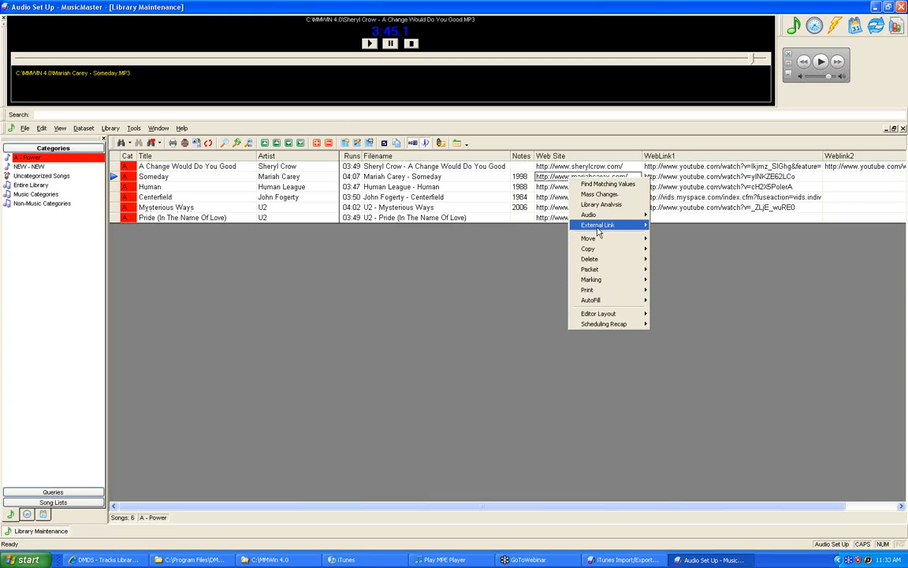
pyautogui.moveTo(598, 229)
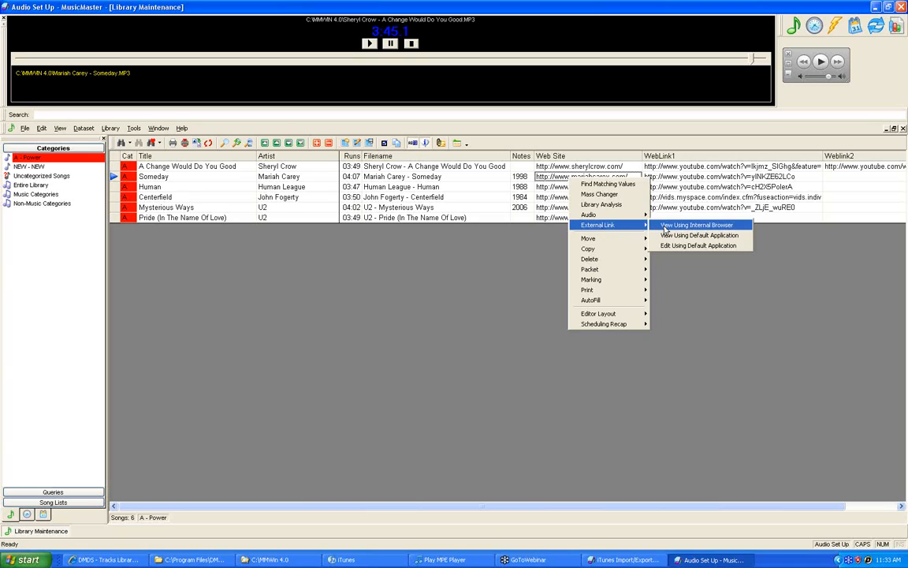
pyautogui.click(666, 227)
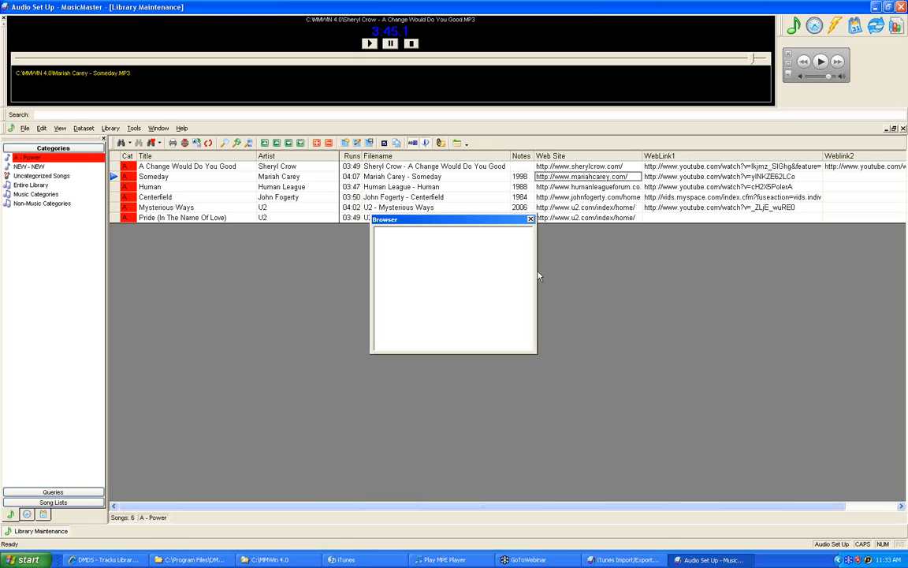
pyautogui.moveTo(537, 278); pyautogui.dragTo(771, 293)
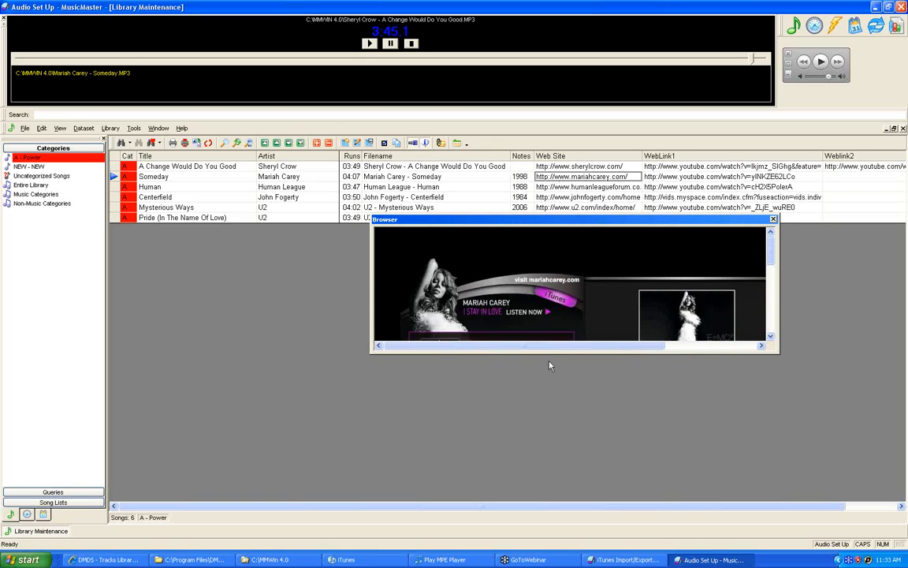
pyautogui.moveTo(552, 353); pyautogui.dragTo(552, 451)
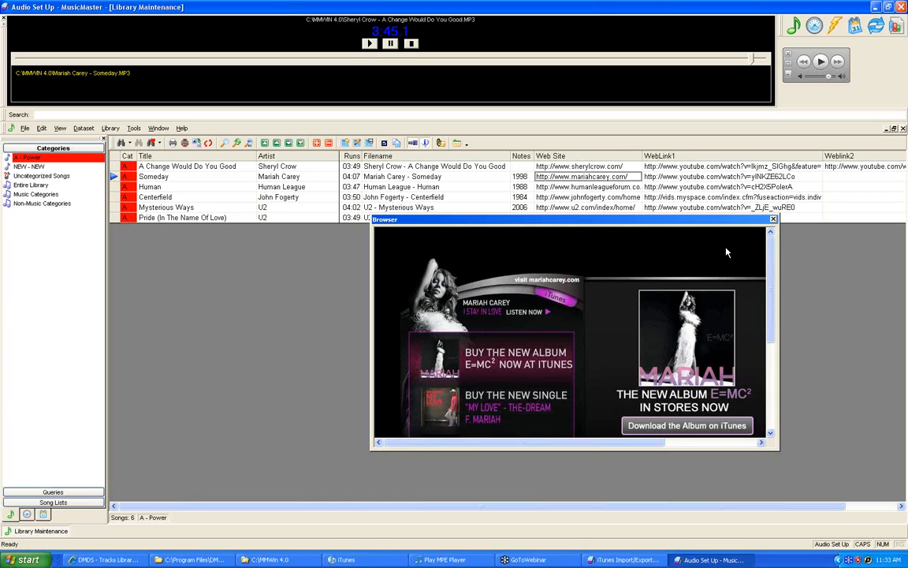
pyautogui.click(773, 219)
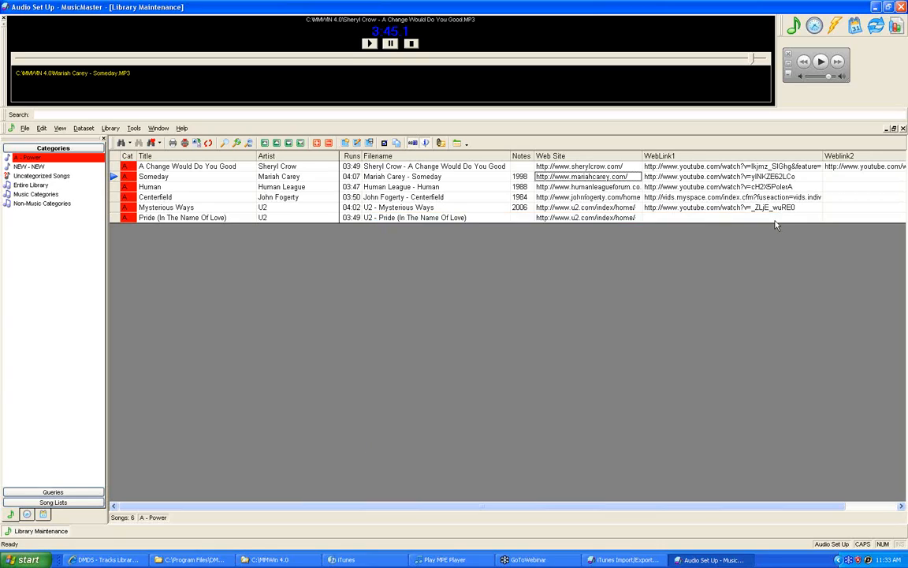
pyautogui.rightClick(623, 179)
pyautogui.moveTo(647, 228)
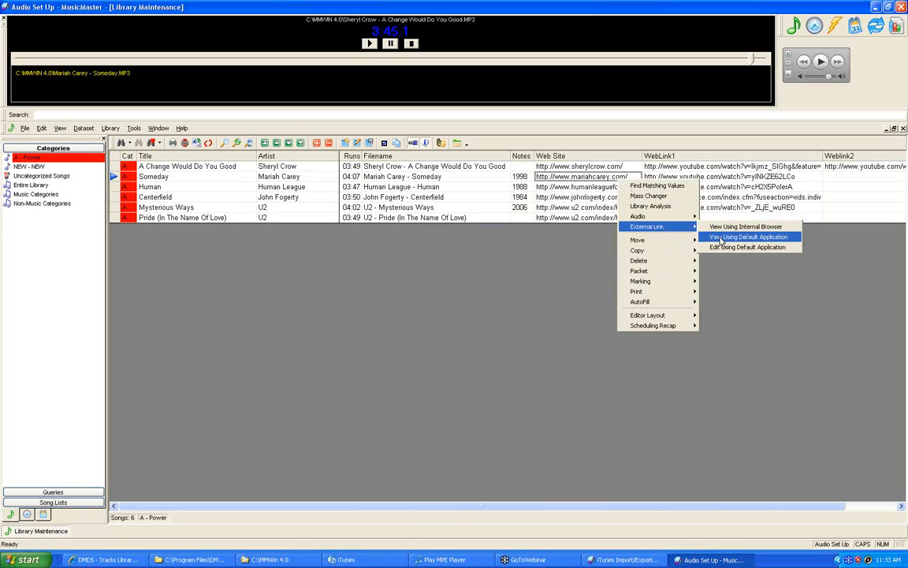
pyautogui.click(543, 235)
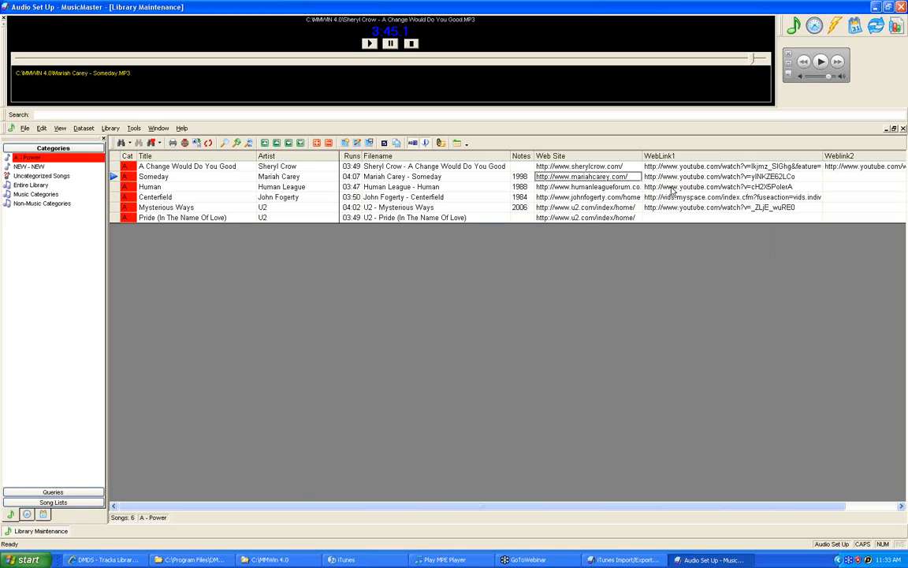
# View the WebLink1 video of the song Someday in the internal browser and close the browser window
pyautogui.rightClick(674, 179)
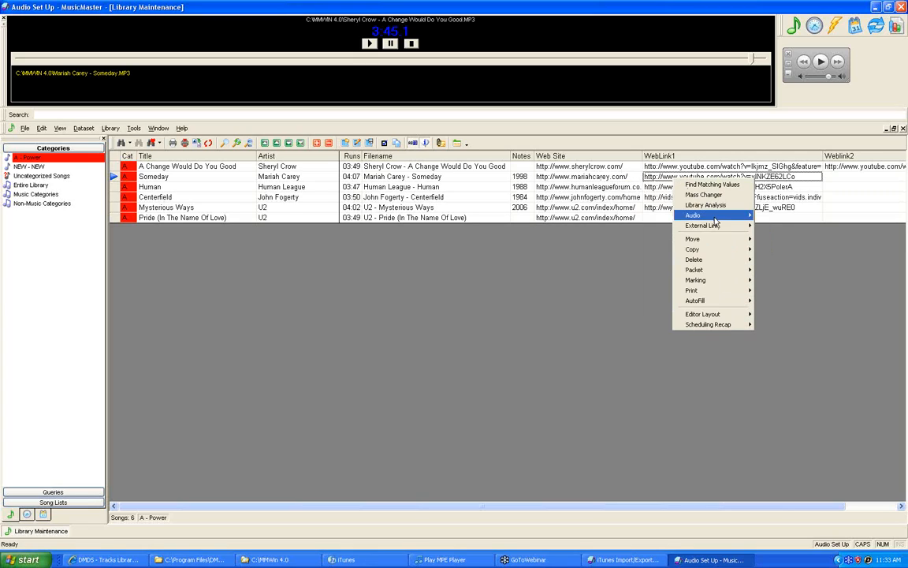
pyautogui.moveTo(719, 231)
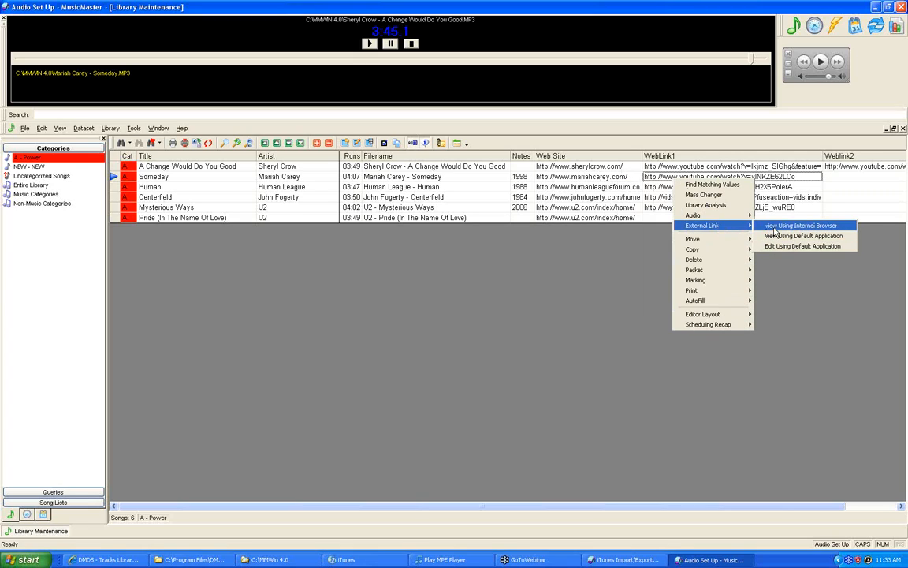
pyautogui.click(776, 227)
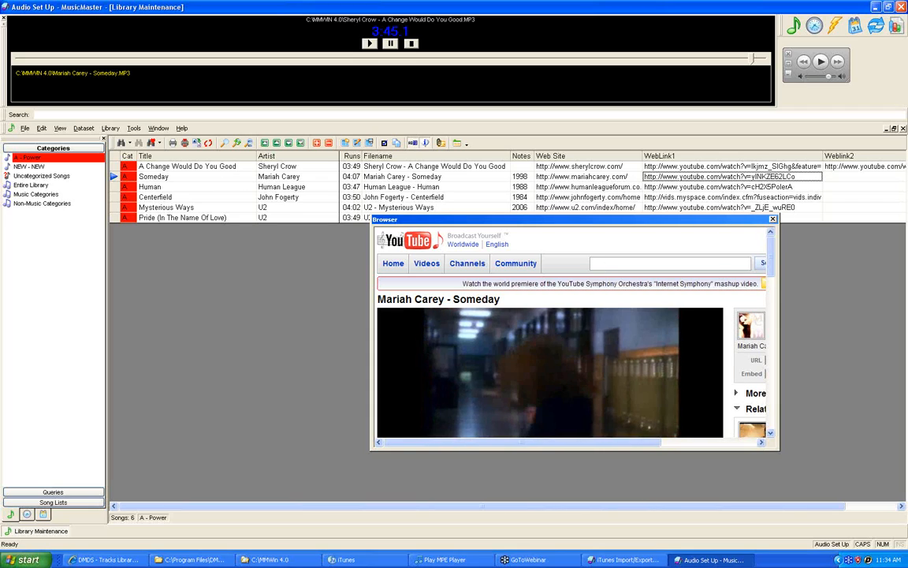
pyautogui.click(774, 218)
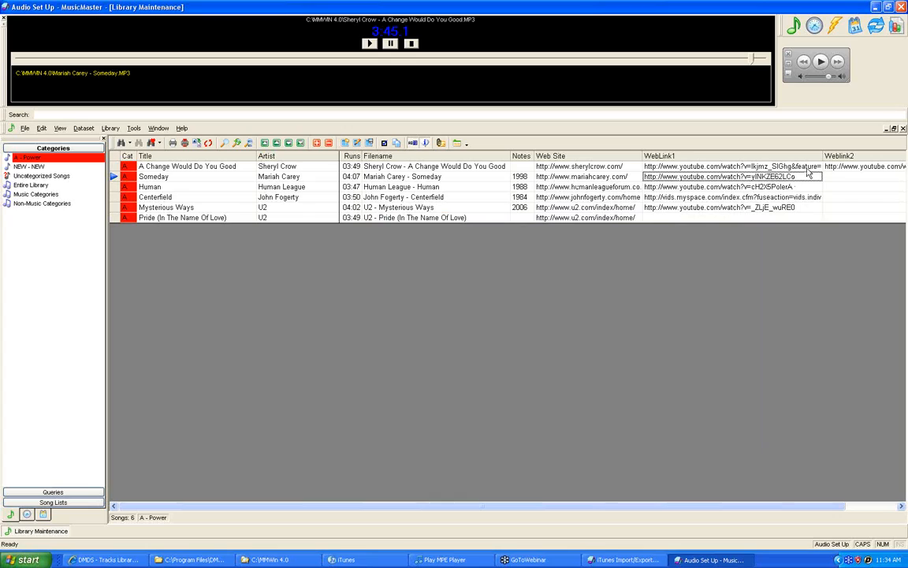
# View the Weblink2 video of A Change Would Do You Good in the internal browser and close the browser window
pyautogui.rightClick(849, 172)
pyautogui.moveTo(820, 216)
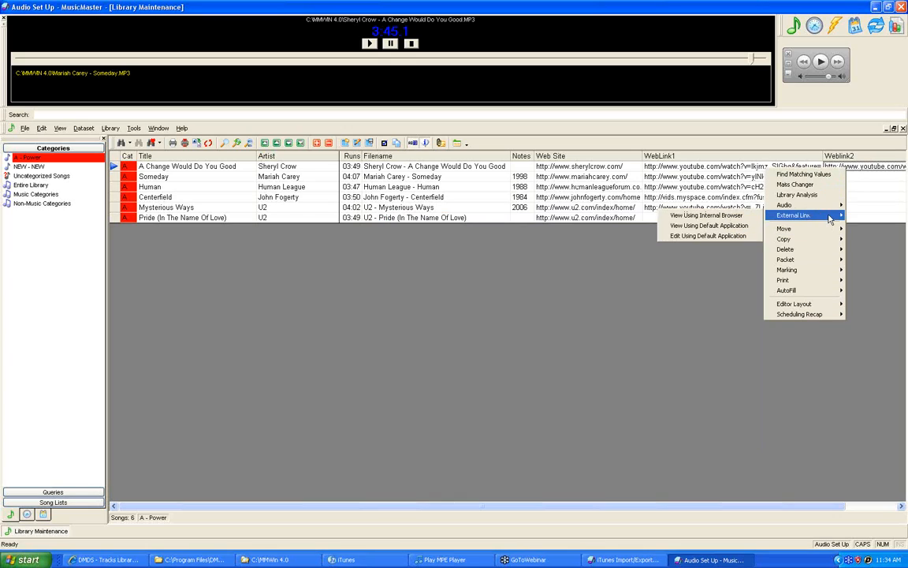
pyautogui.click(722, 214)
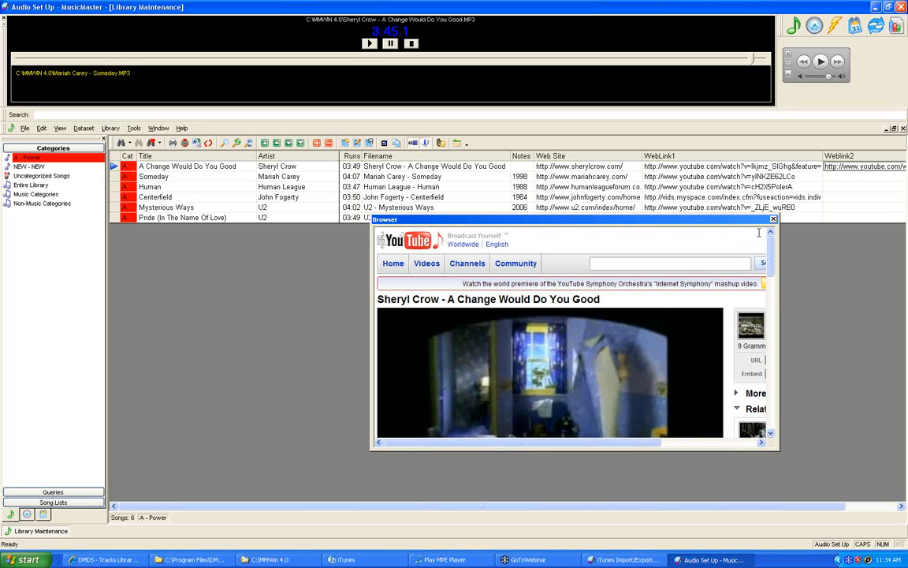
pyautogui.click(700, 168)
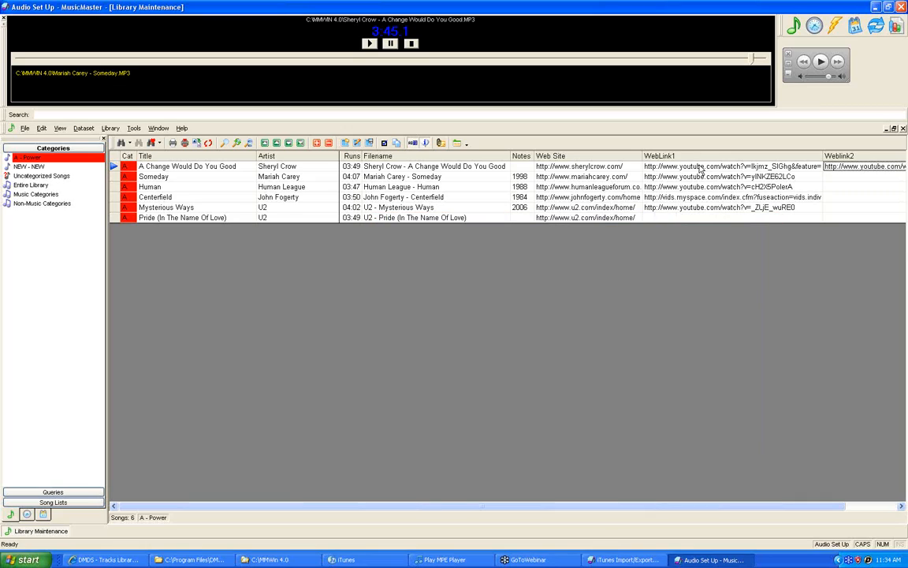
# View the WebLink1 address of A Change Would Do You Good in the internal browser and close the browser window
pyautogui.rightClick(699, 168)
pyautogui.moveTo(728, 212)
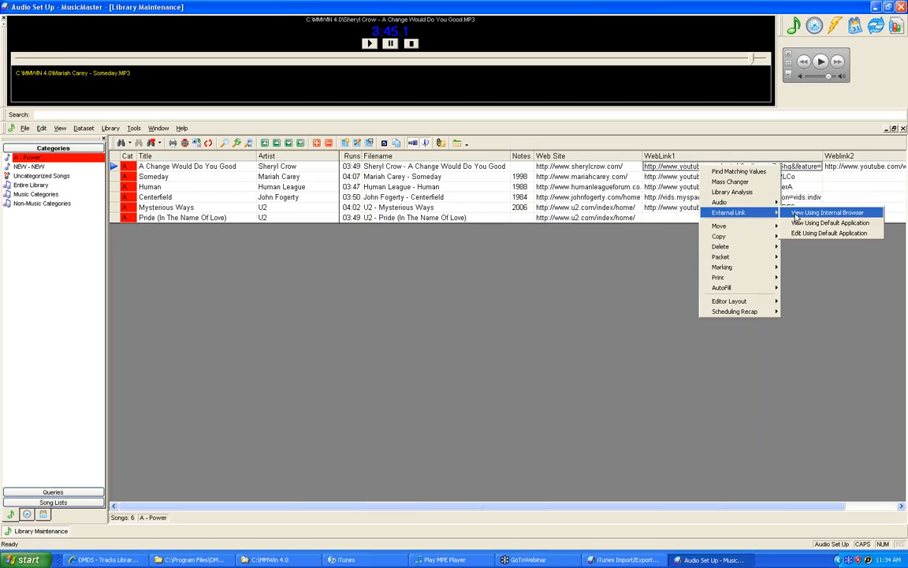
pyautogui.click(826, 213)
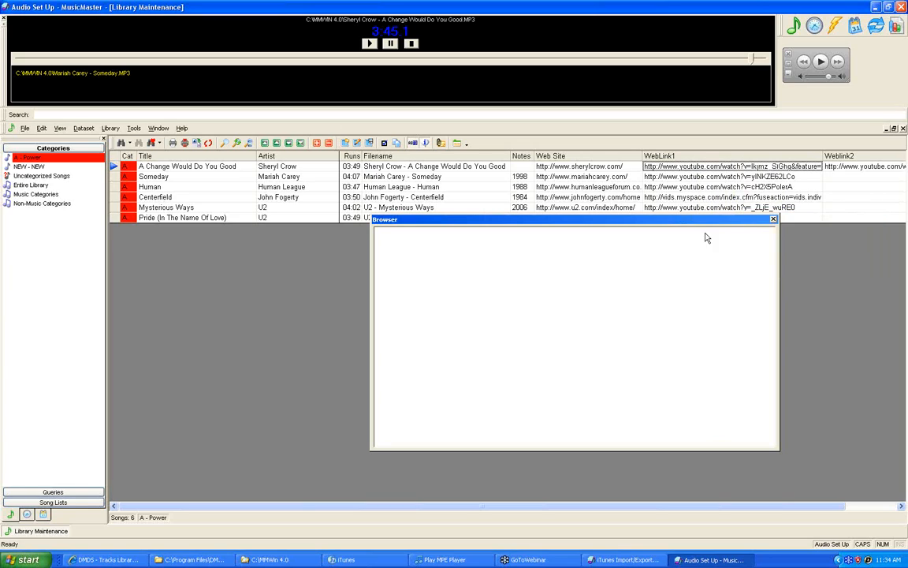
pyautogui.click(773, 219)
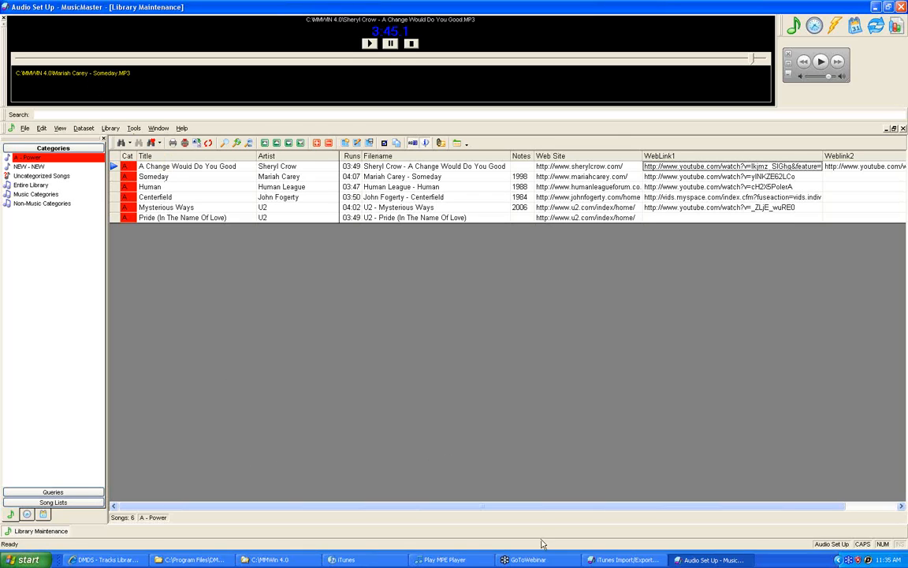
# Switch to Play MPE Player and export Shuttin' Detroit Down as MPEG-1 Layer 2 (*.mp2) to C:\MMWin 4.0, including track info asc files for MusicMaster
pyautogui.click(446, 560)
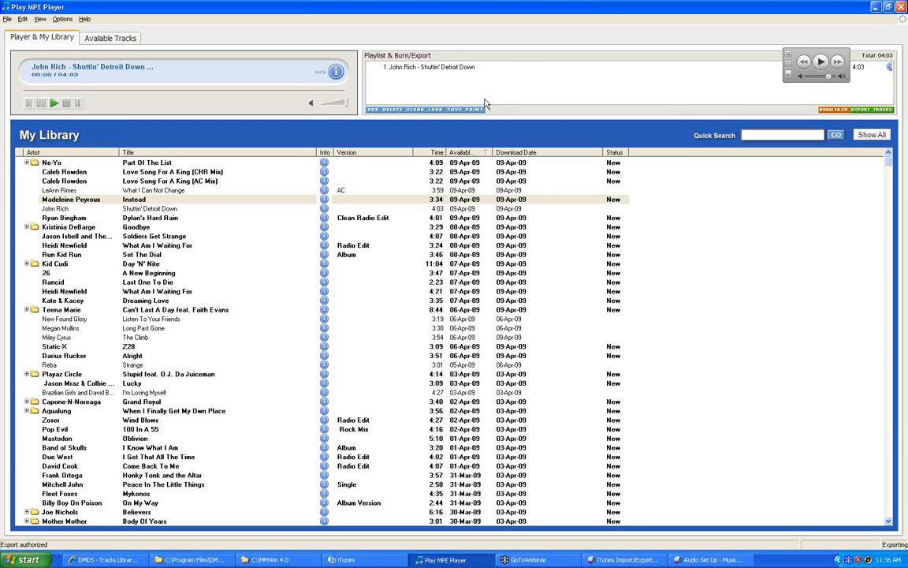
pyautogui.click(871, 112)
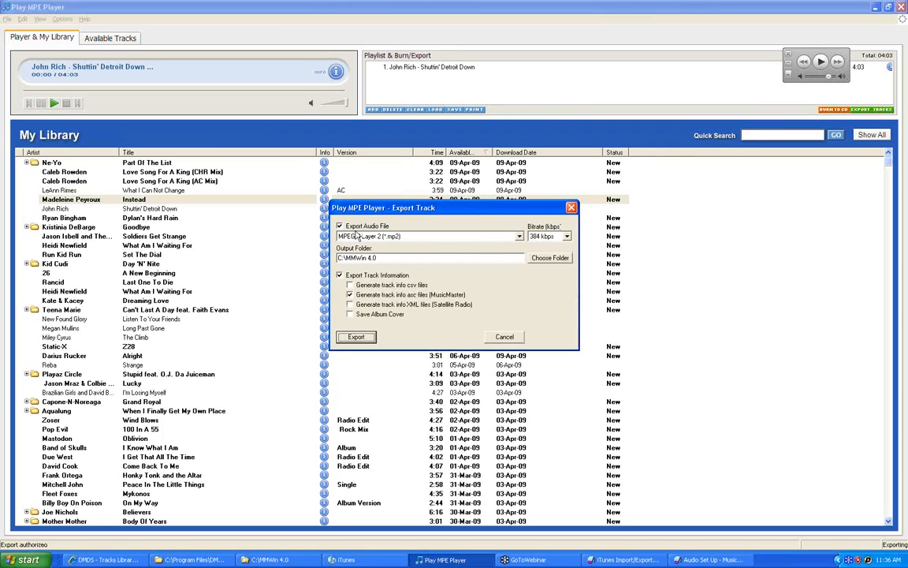
pyautogui.click(519, 237)
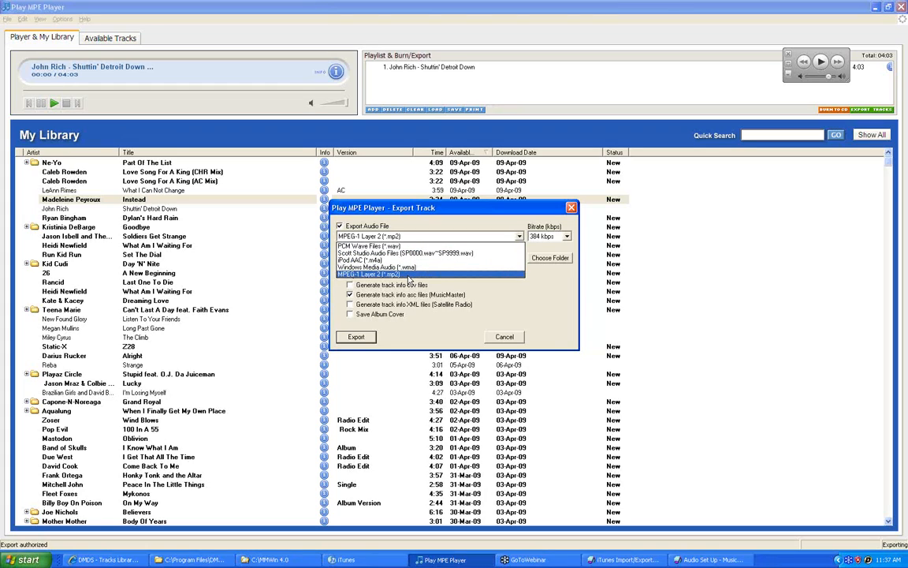
pyautogui.click(408, 275)
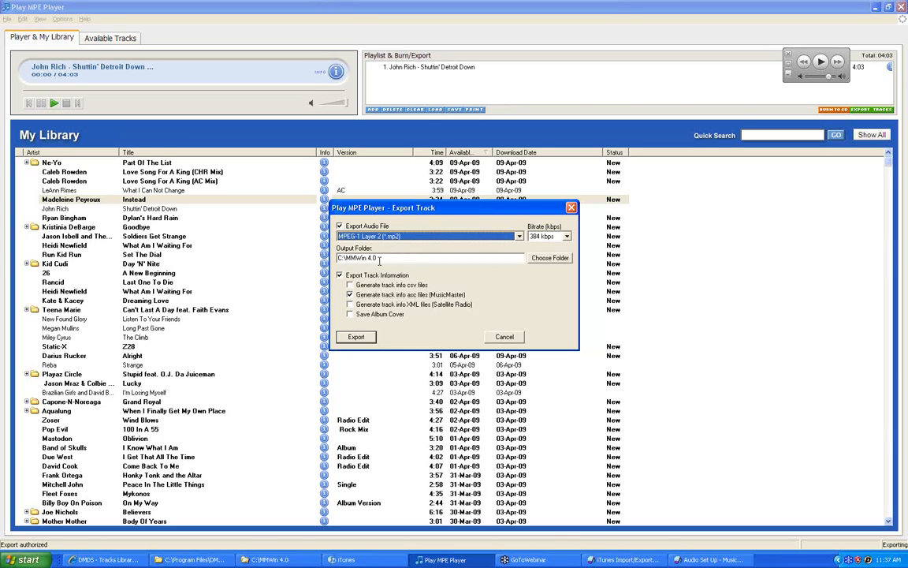
pyautogui.click(340, 276)
pyautogui.click(340, 276)
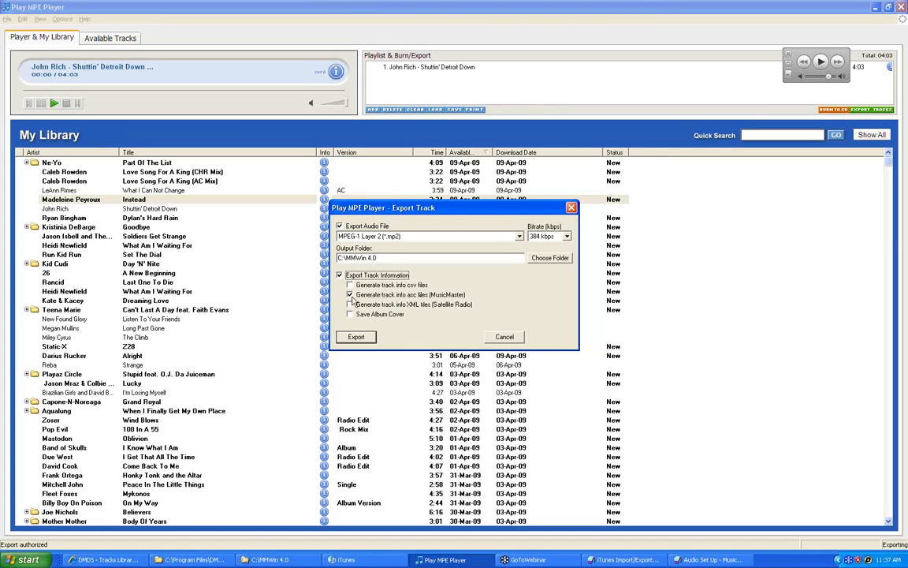
pyautogui.click(361, 339)
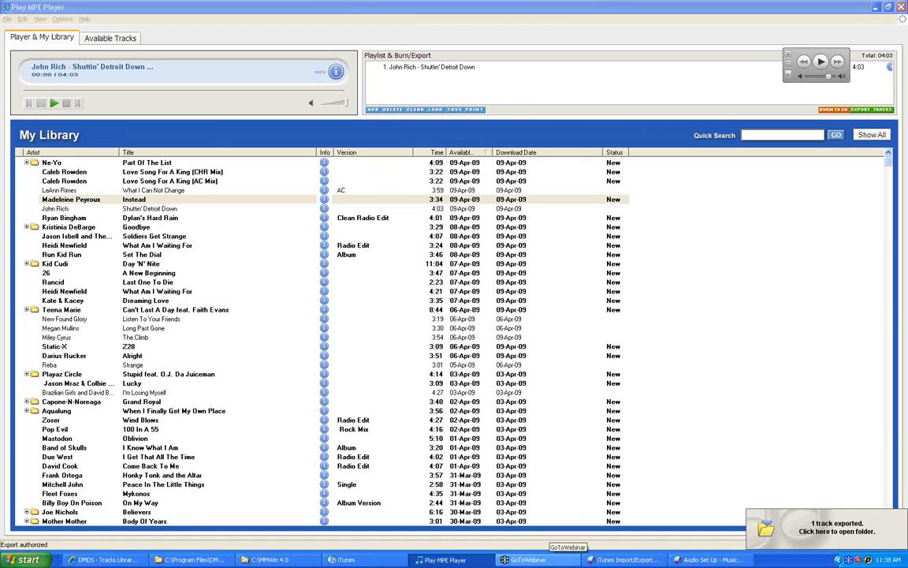
# Switch to MusicMaster, run the PlayMPE Import library synchronization and open the NEW category with the imported song
pyautogui.click(699, 561)
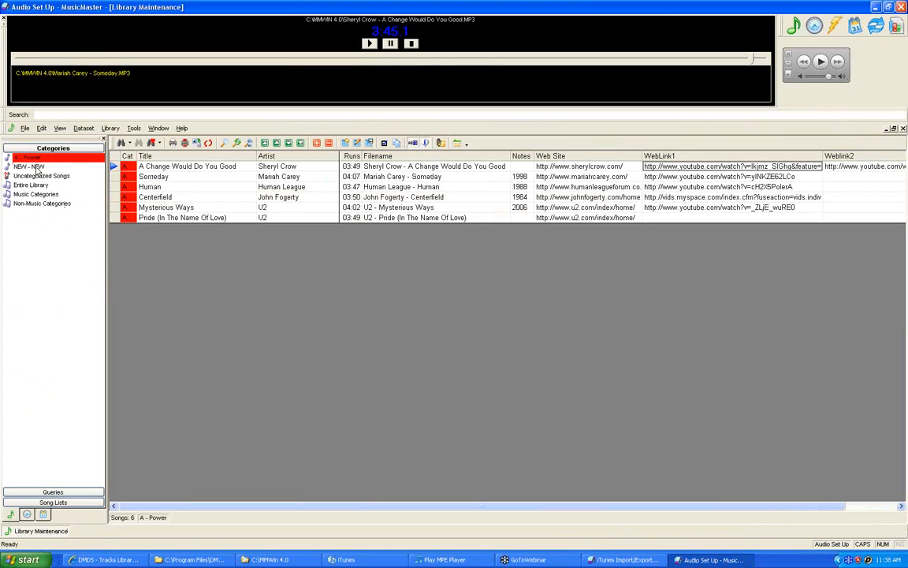
pyautogui.click(84, 128)
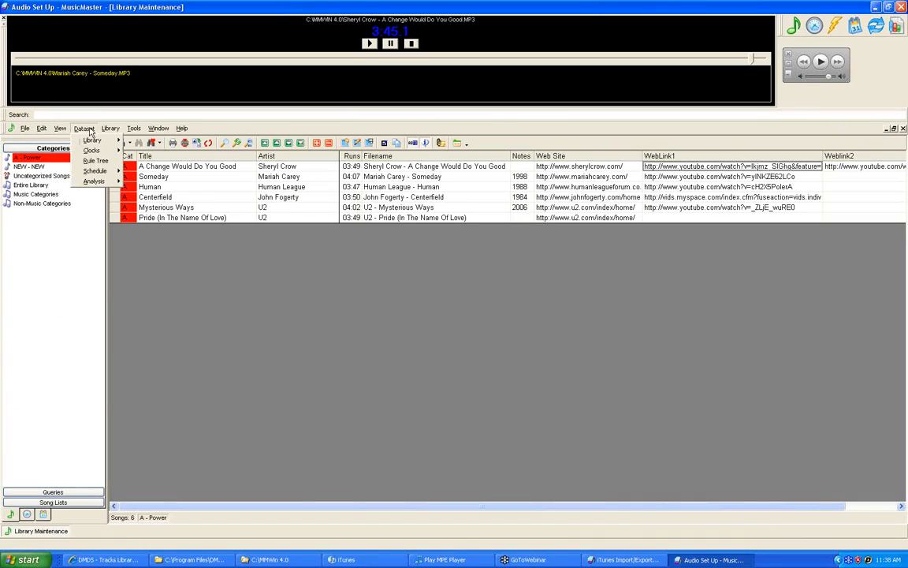
pyautogui.moveTo(93, 140)
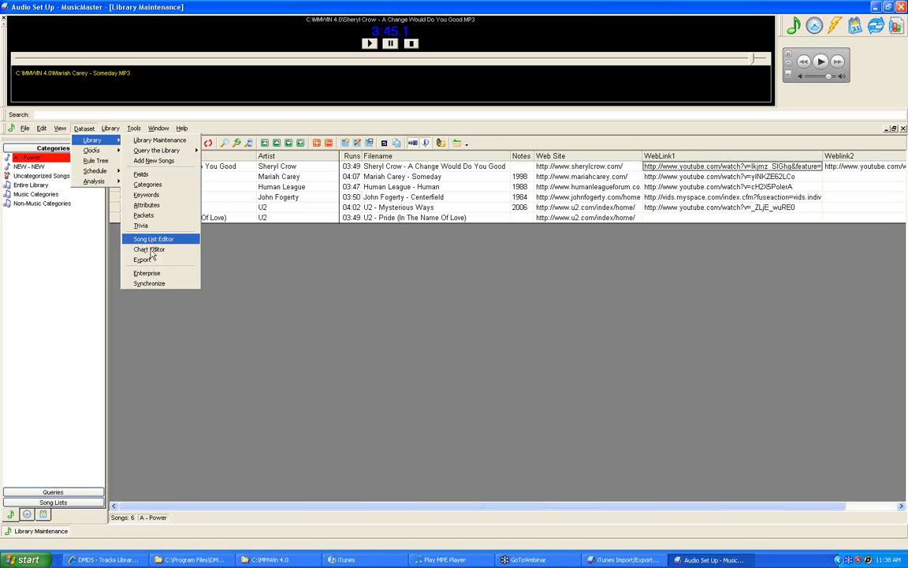
pyautogui.click(157, 284)
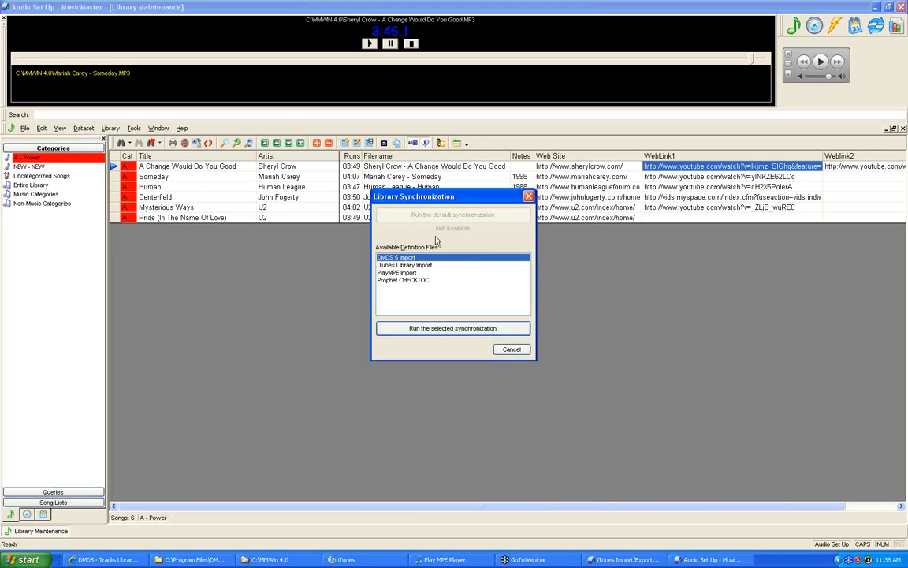
pyautogui.click(400, 273)
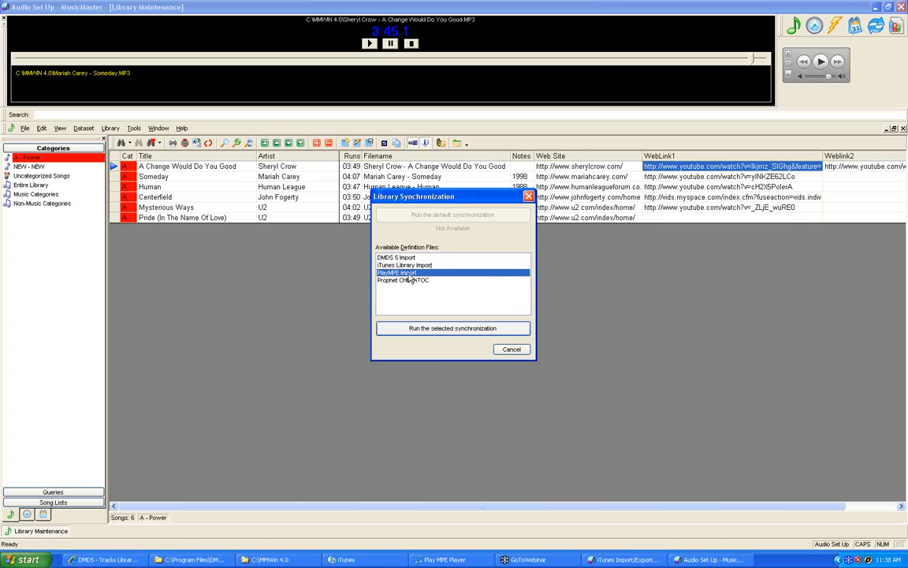
pyautogui.click(417, 330)
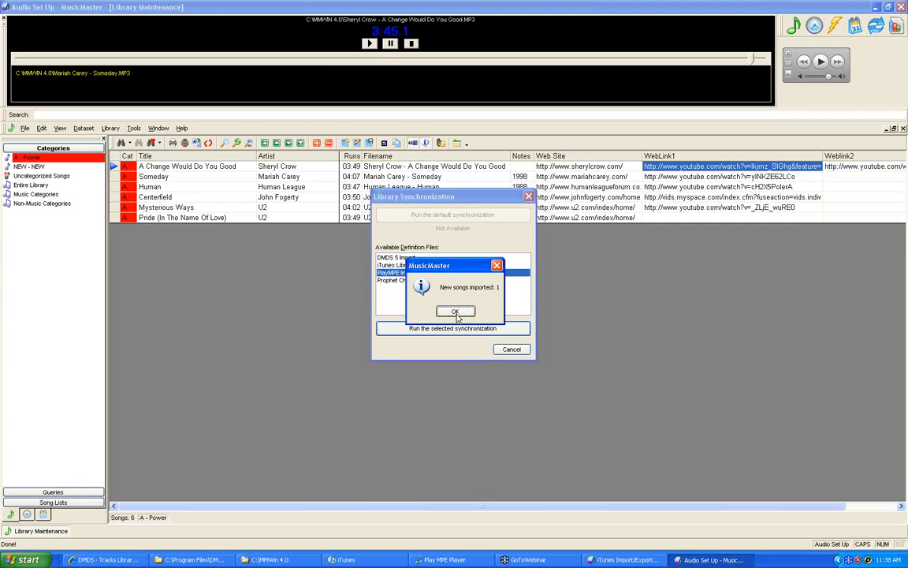
pyautogui.click(456, 313)
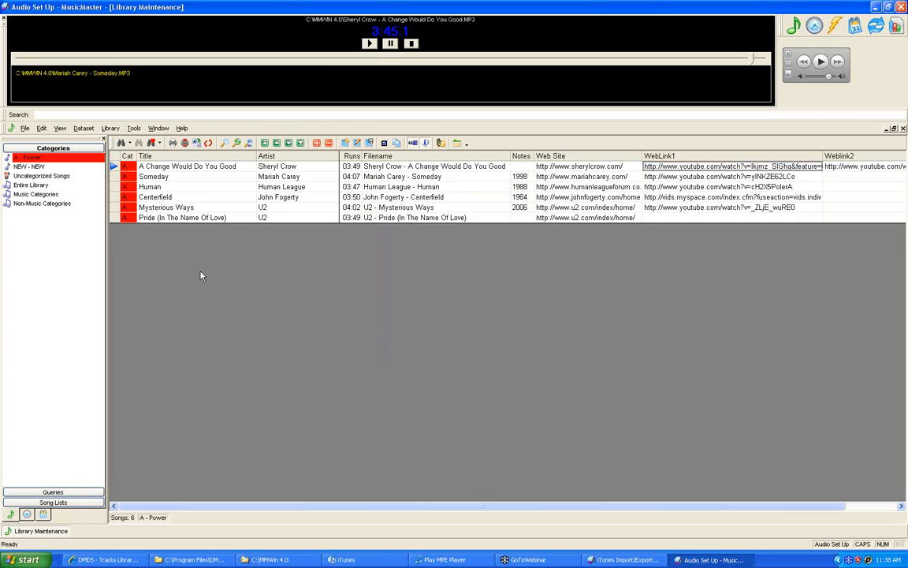
pyautogui.click(29, 168)
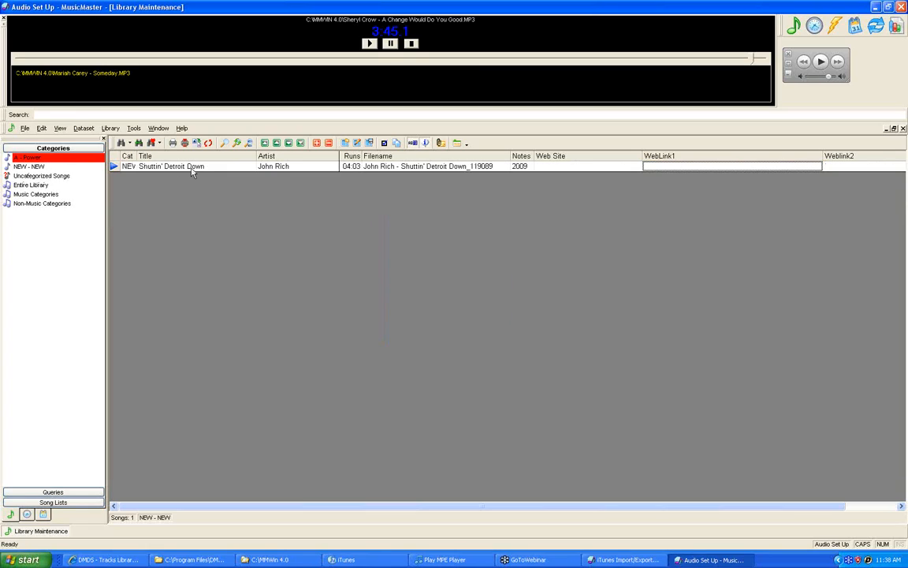
pyautogui.click(361, 169)
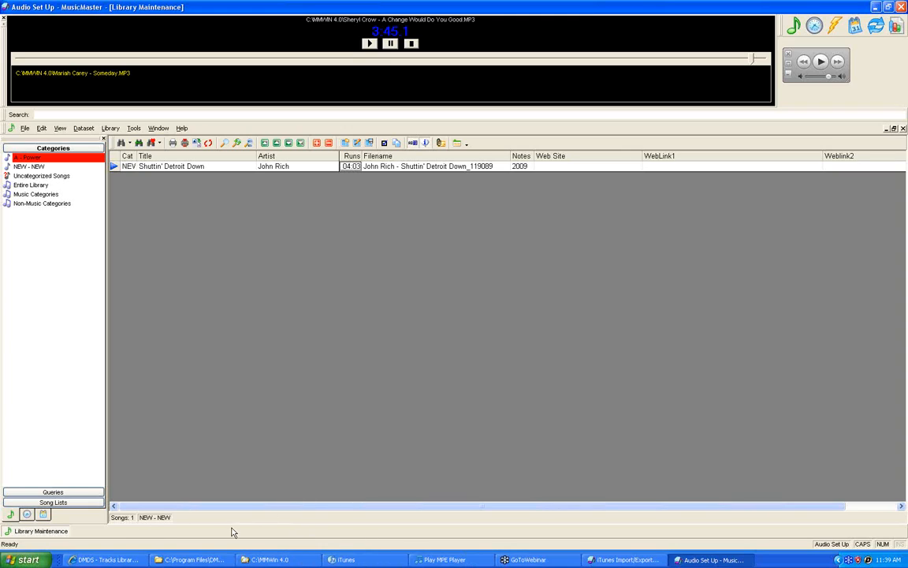
# Open the DMDS Agent download folder full screen to view its XML files and minimize the folder window
pyautogui.rightClick(868, 560)
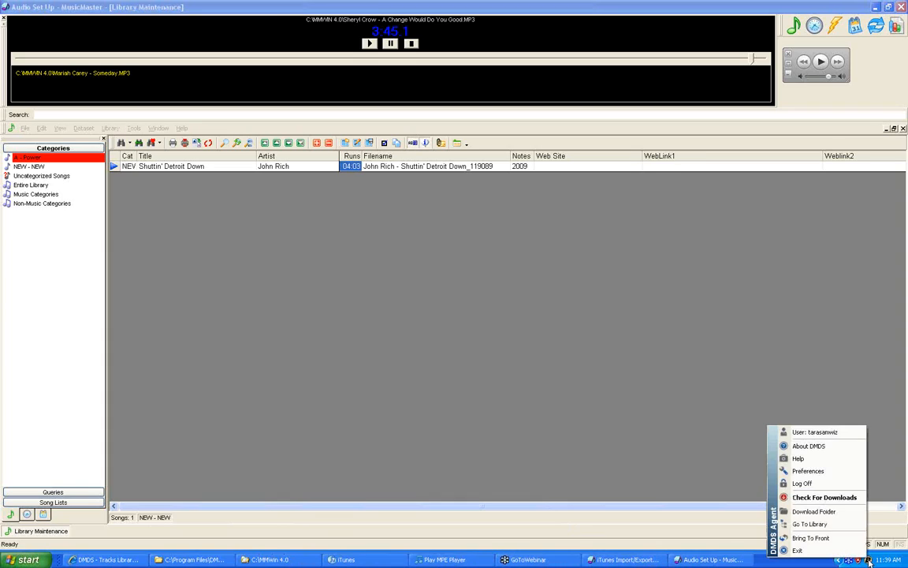
pyautogui.click(828, 512)
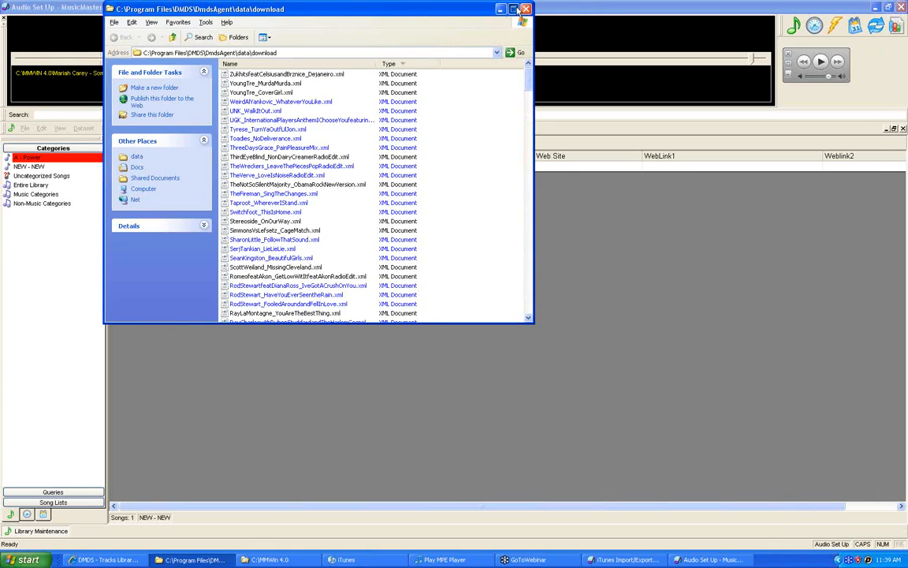
pyautogui.click(514, 9)
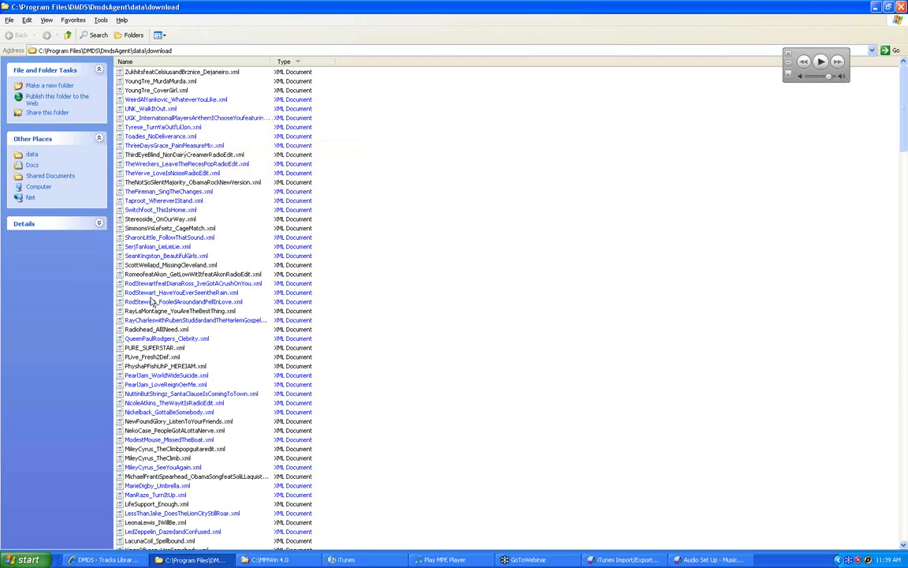
pyautogui.click(876, 7)
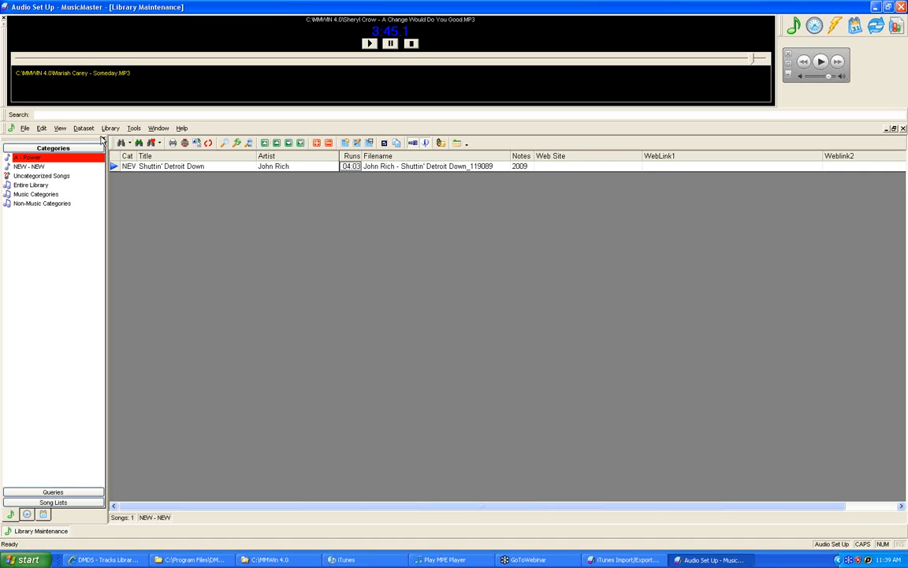
# View the available definition files in Library Synchronization, including DMDS 5 Import, and close the dialog without running one
pyautogui.click(83, 128)
pyautogui.moveTo(92, 139)
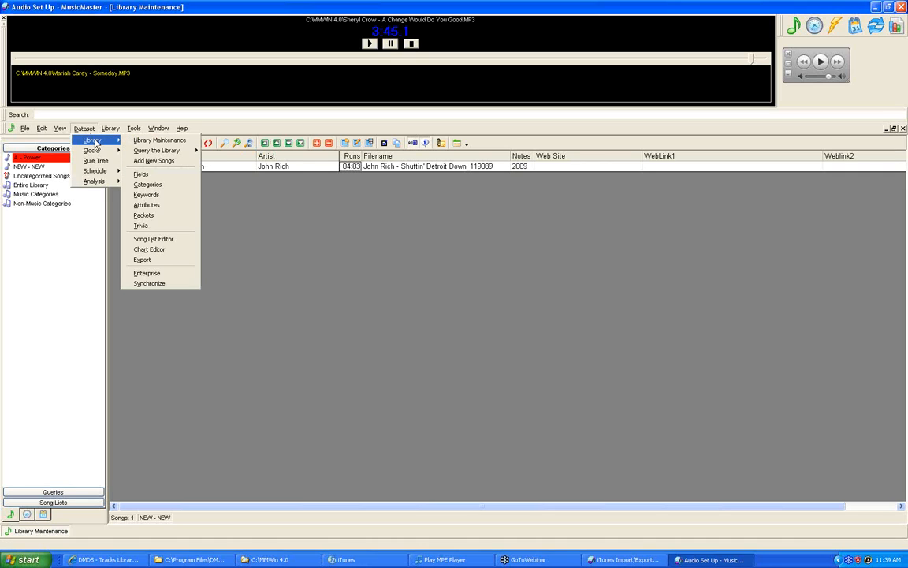
pyautogui.moveTo(148, 151)
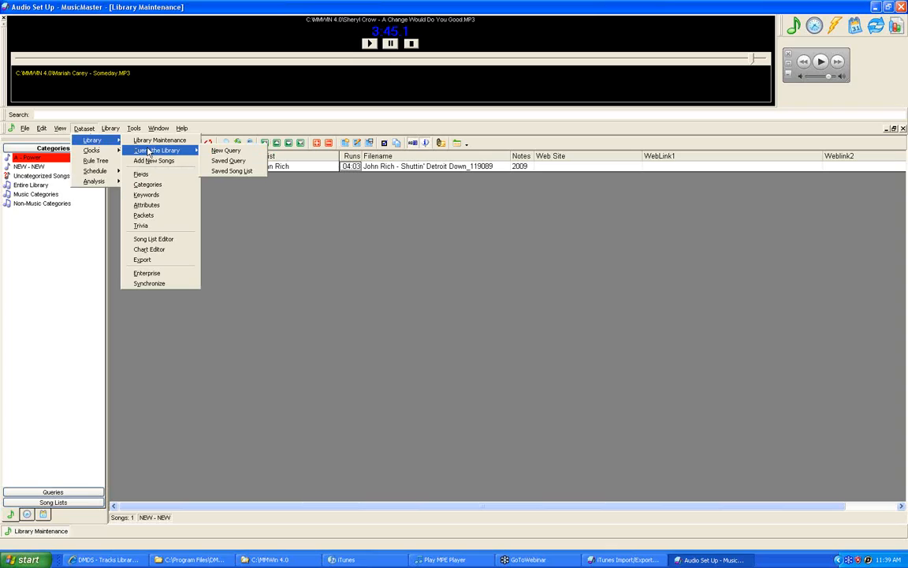
pyautogui.click(147, 283)
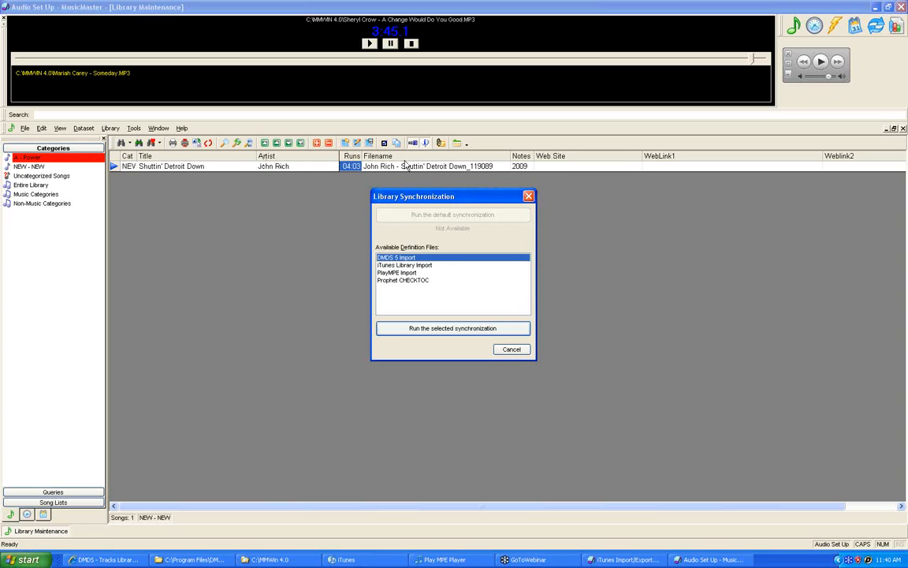
pyautogui.click(528, 197)
pyautogui.click(424, 168)
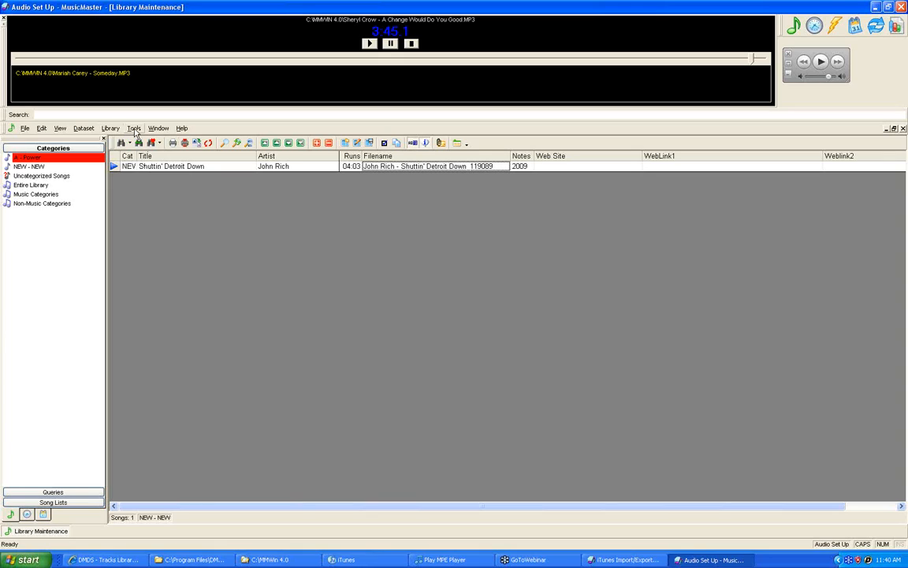
# View the audio file of Shuttin' Detroit Down in the external audio editor and close the editor without saving changes
pyautogui.click(135, 129)
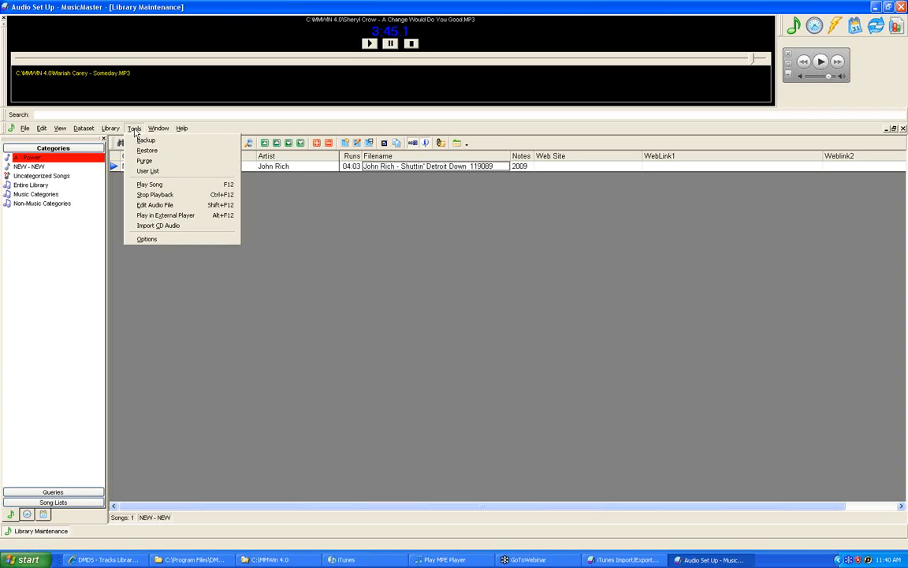
pyautogui.click(233, 280)
pyautogui.click(158, 168)
pyautogui.click(136, 129)
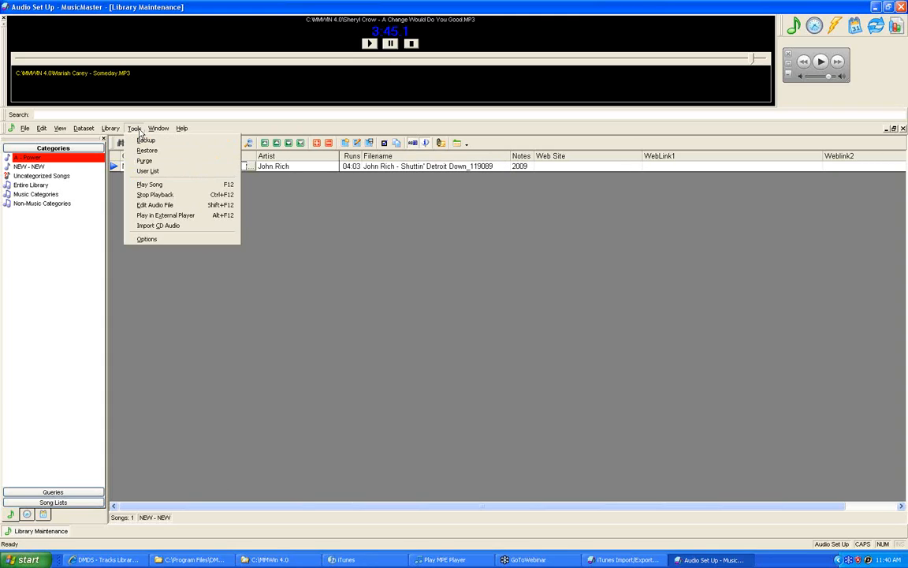
pyautogui.click(156, 206)
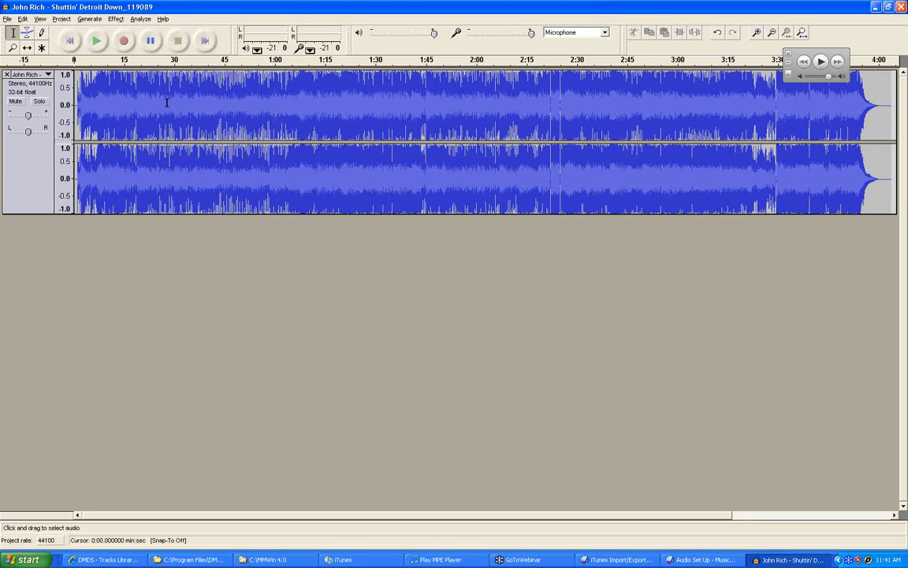
pyautogui.click(901, 7)
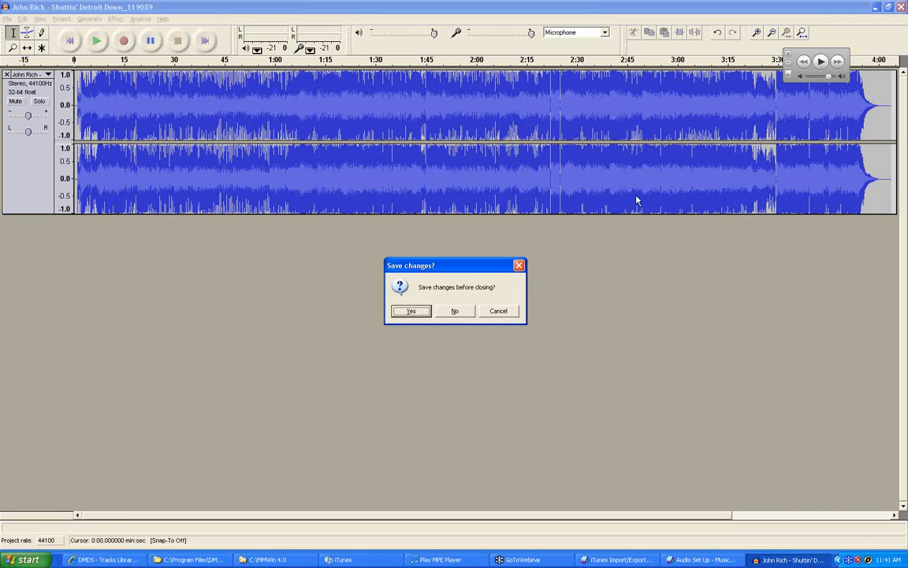
pyautogui.click(455, 311)
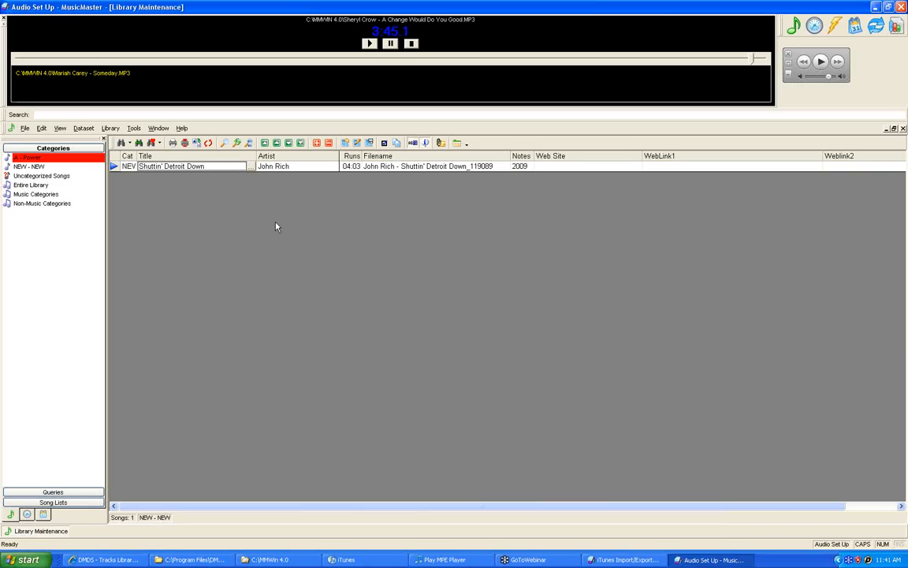
pyautogui.click(134, 129)
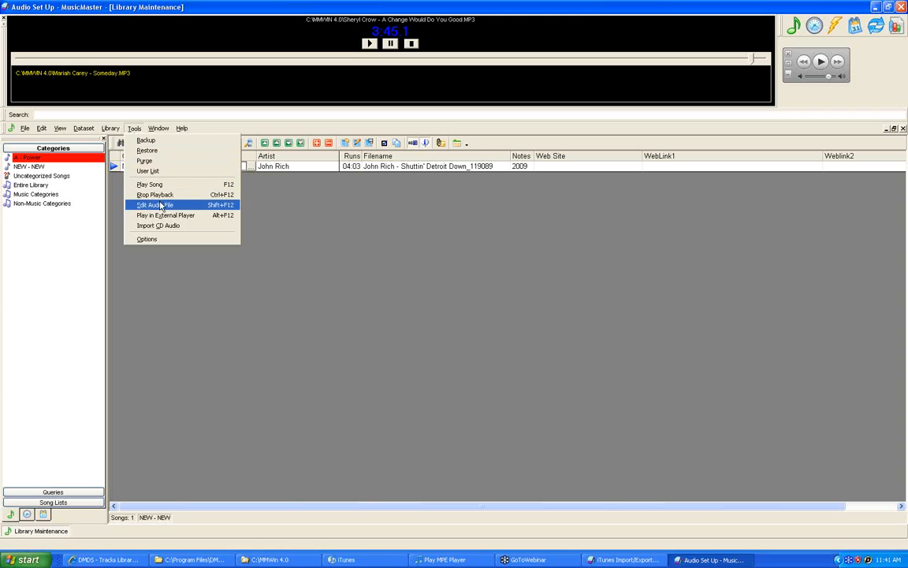
pyautogui.click(308, 242)
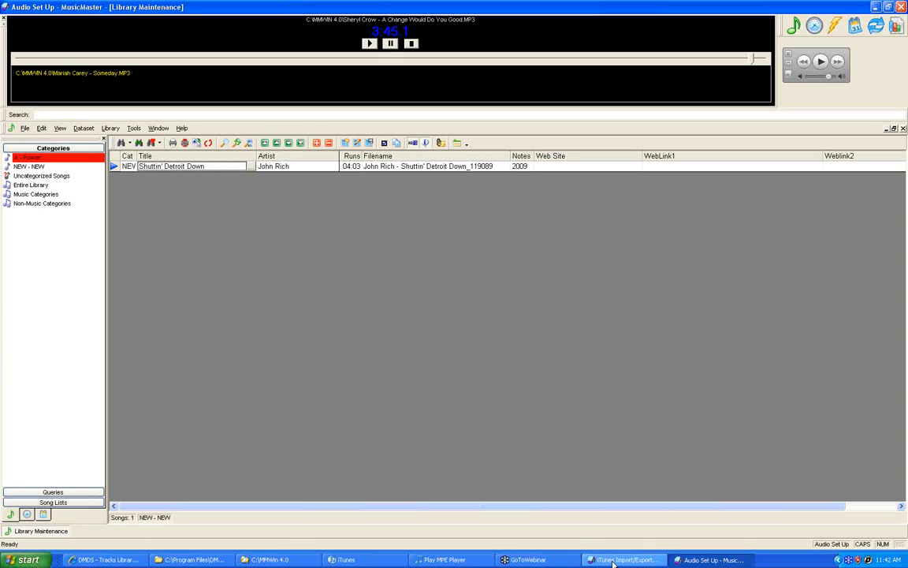
# Exit the Audio Set Up dataset window and switch to the iTunes Import/Export dataset in MusicMaster
pyautogui.click(25, 127)
pyautogui.click(55, 178)
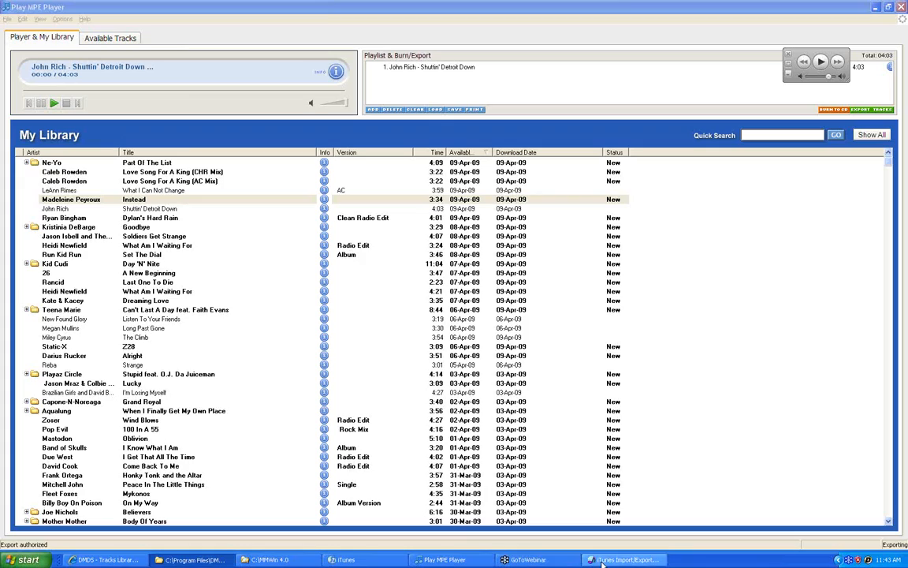
pyautogui.click(623, 560)
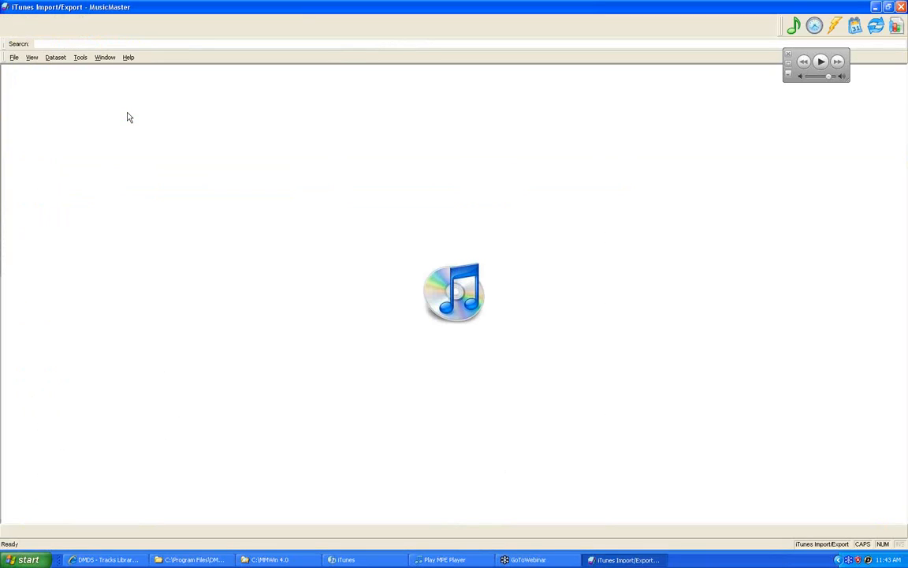
# Show the audio player and the info bar in the iTunes Import/Export dataset and open its NEW category
pyautogui.click(31, 60)
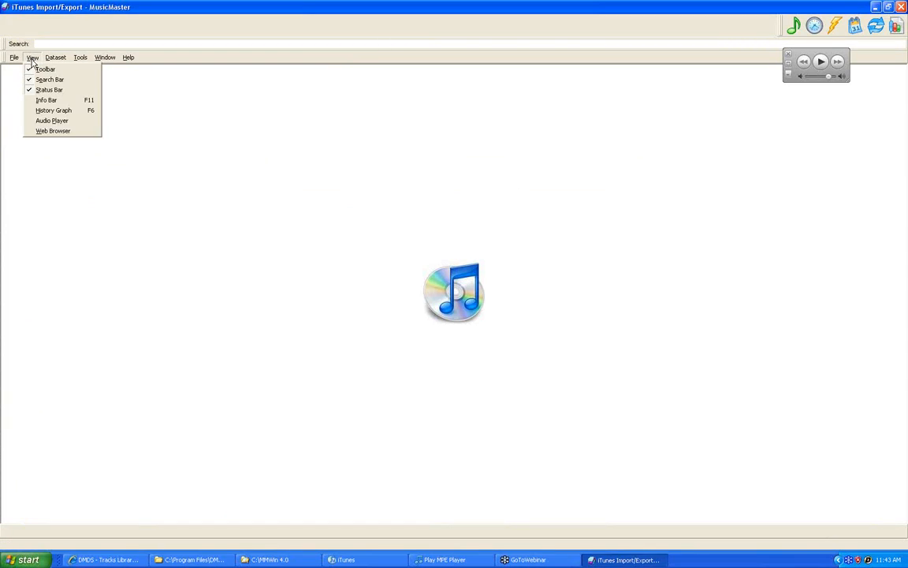
pyautogui.click(38, 122)
pyautogui.click(32, 129)
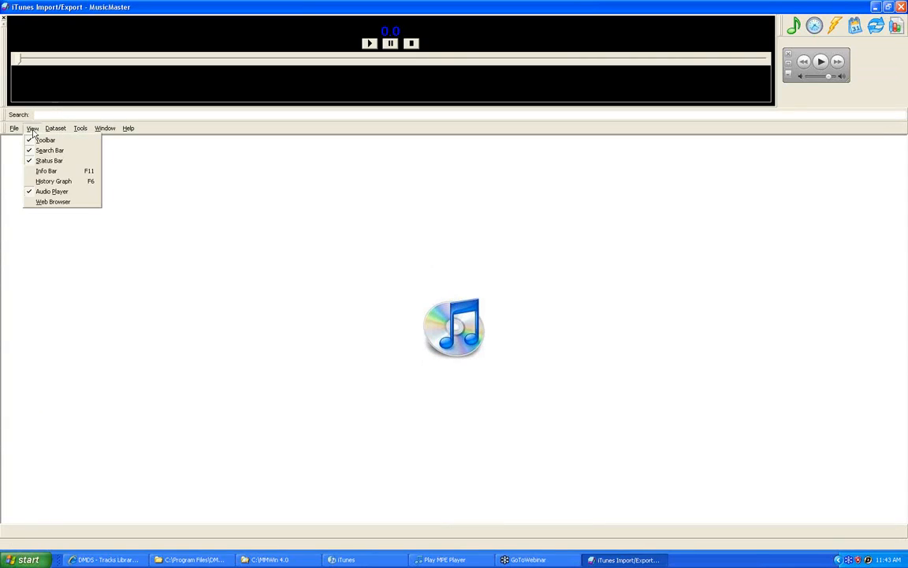
pyautogui.click(39, 171)
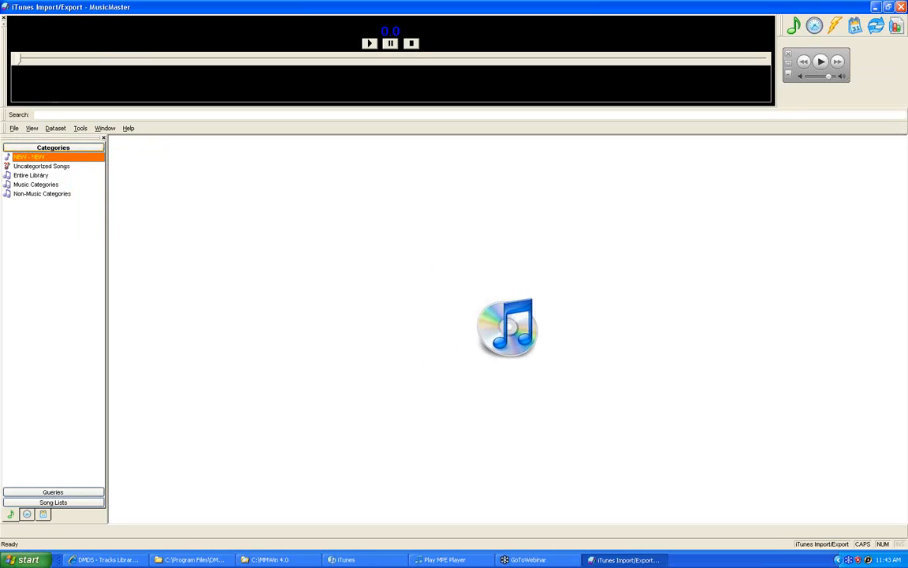
pyautogui.click(32, 158)
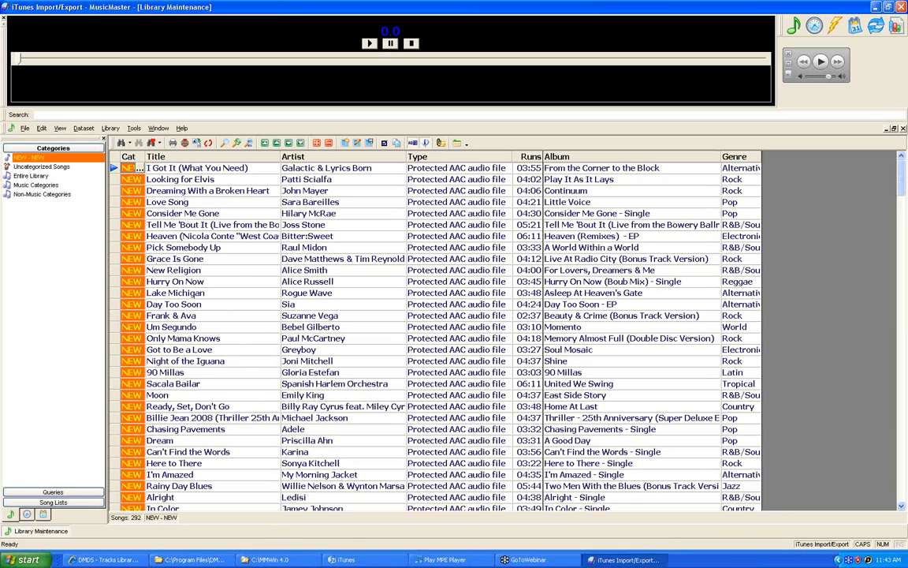
# Switch to iTunes, view the save dialog for exporting the library as XML, cancel it and return to MusicMaster
pyautogui.click(390, 560)
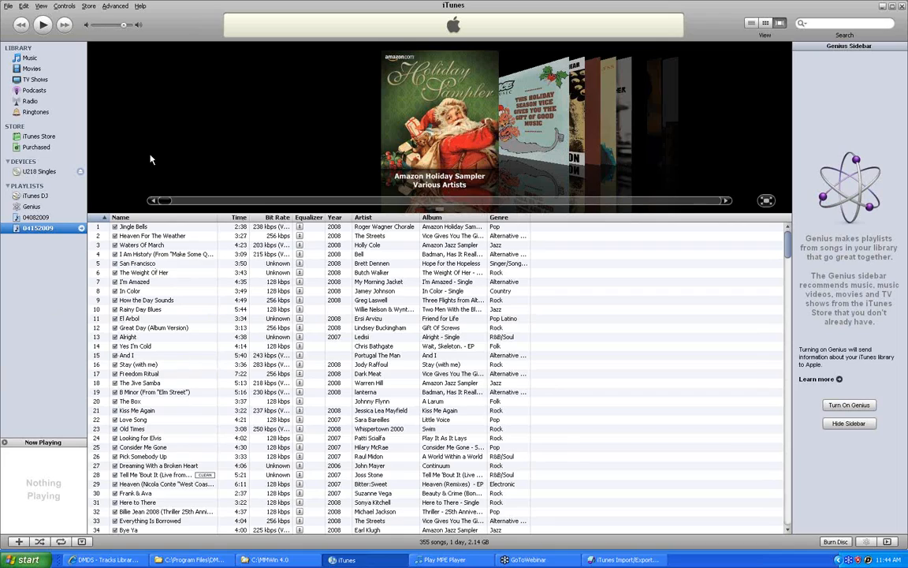
pyautogui.click(8, 6)
pyautogui.moveTo(41, 95)
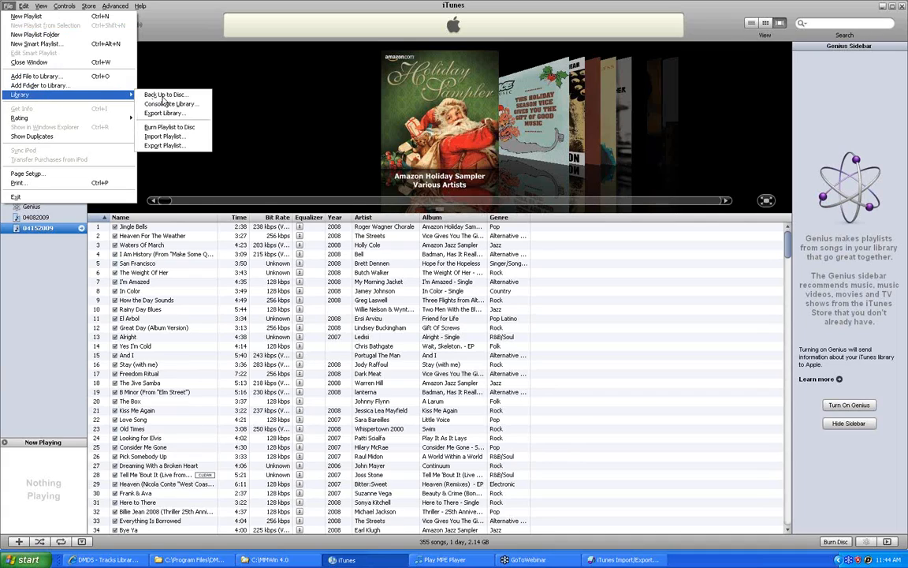
pyautogui.click(161, 114)
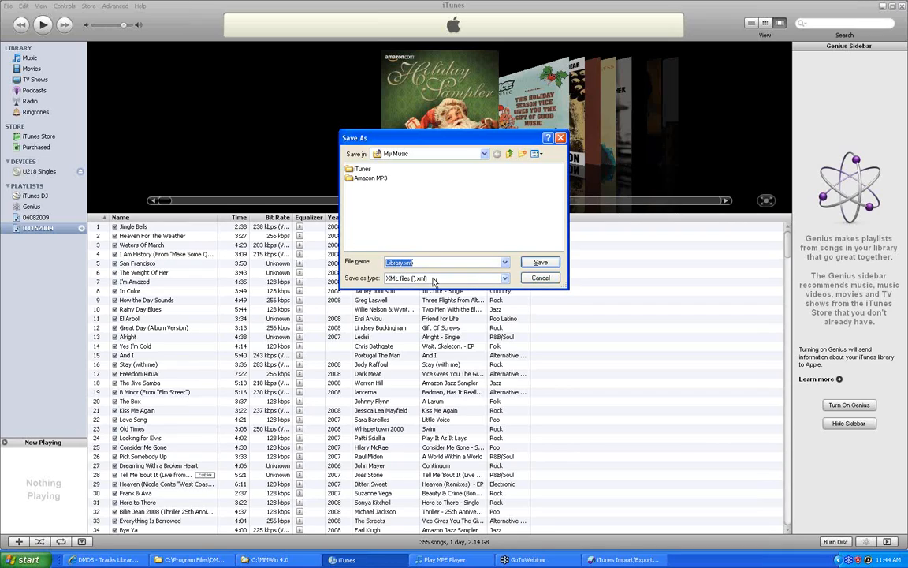
pyautogui.click(540, 280)
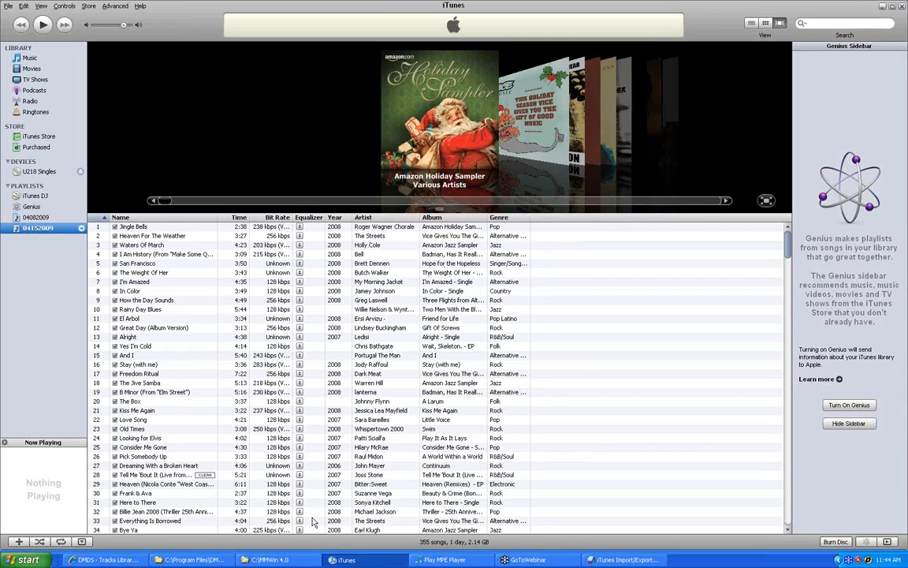
pyautogui.click(619, 560)
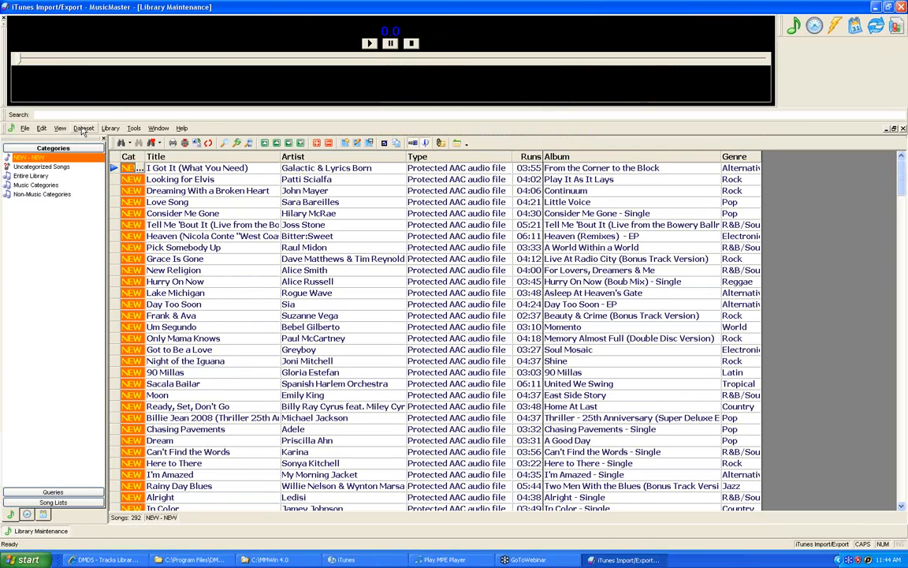
# View the available library synchronization definitions, select iTunes Library Import and close the window without running it
pyautogui.click(83, 128)
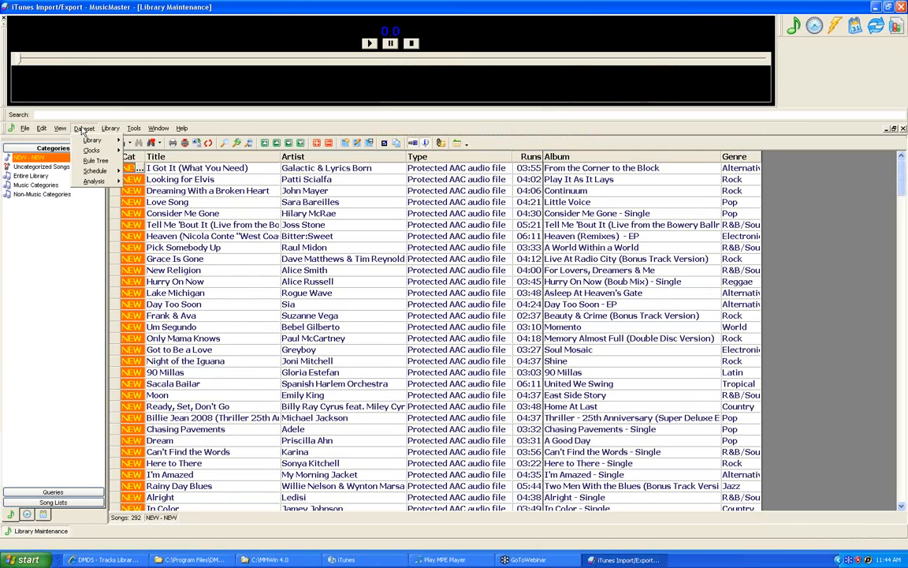
pyautogui.moveTo(92, 172)
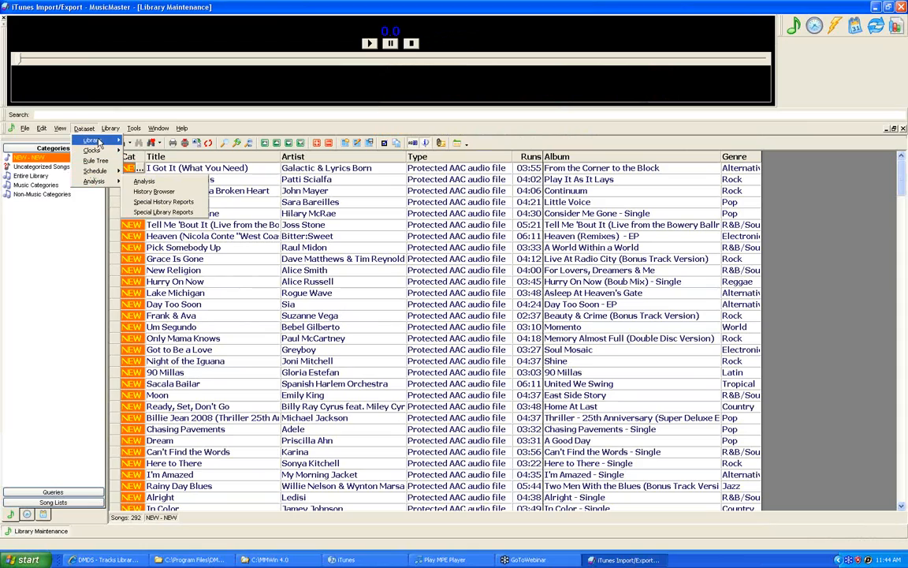
pyautogui.moveTo(93, 140)
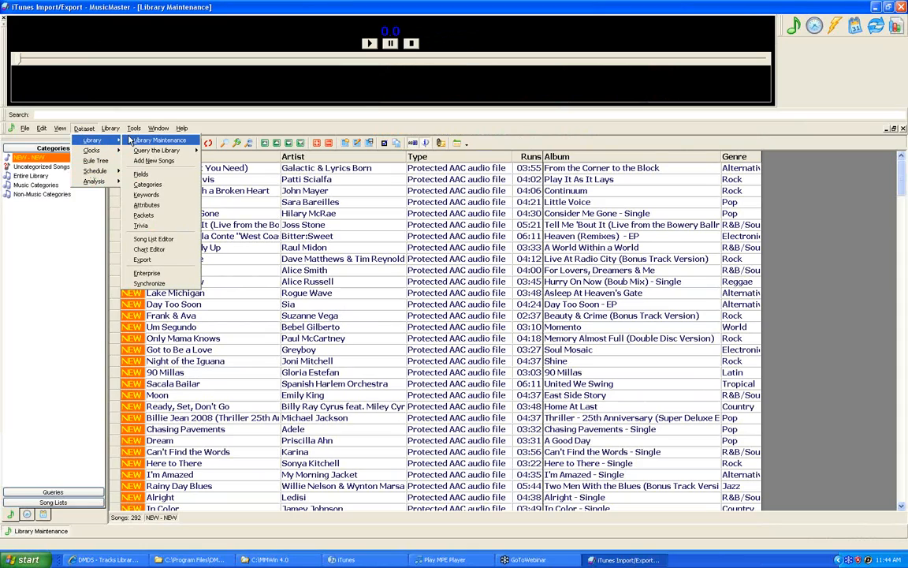
pyautogui.click(169, 283)
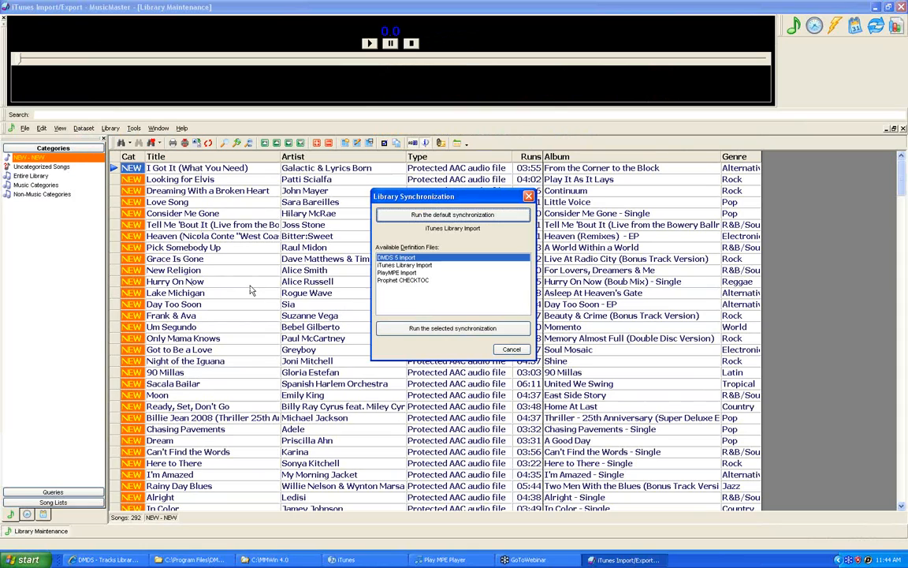
pyautogui.click(406, 265)
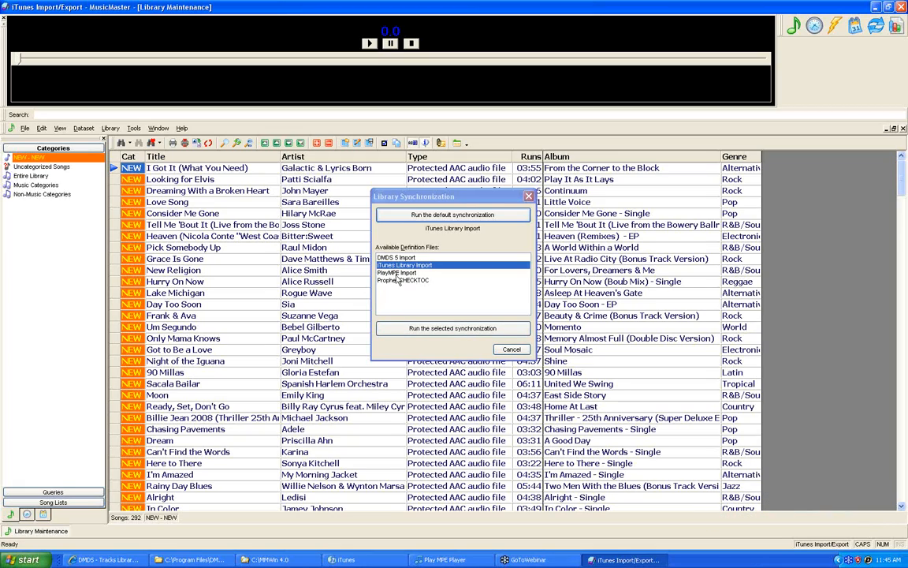
pyautogui.click(529, 196)
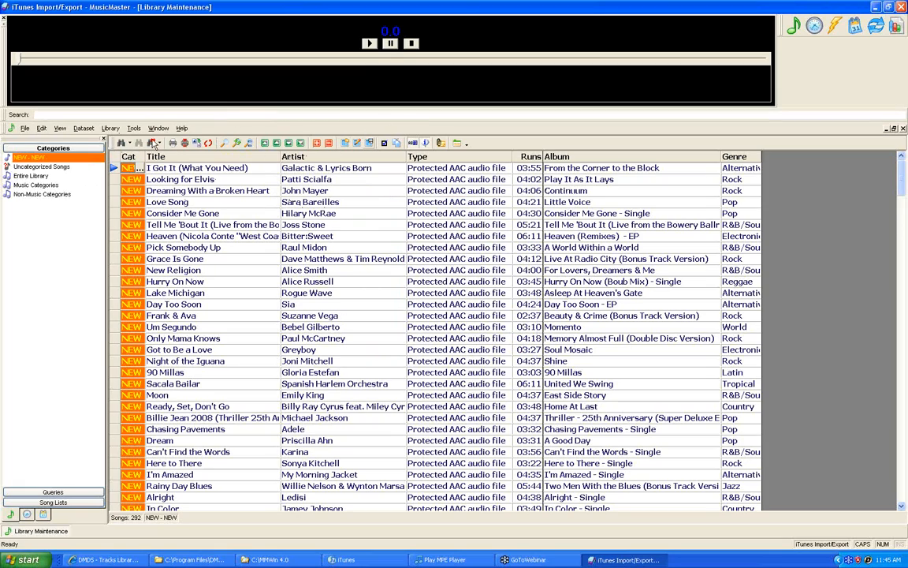
# Open the April 15, 2009 schedule for editing and run the export to automation with the iTunes design for 4/16/2009, 12AM to 11PM
pyautogui.click(855, 27)
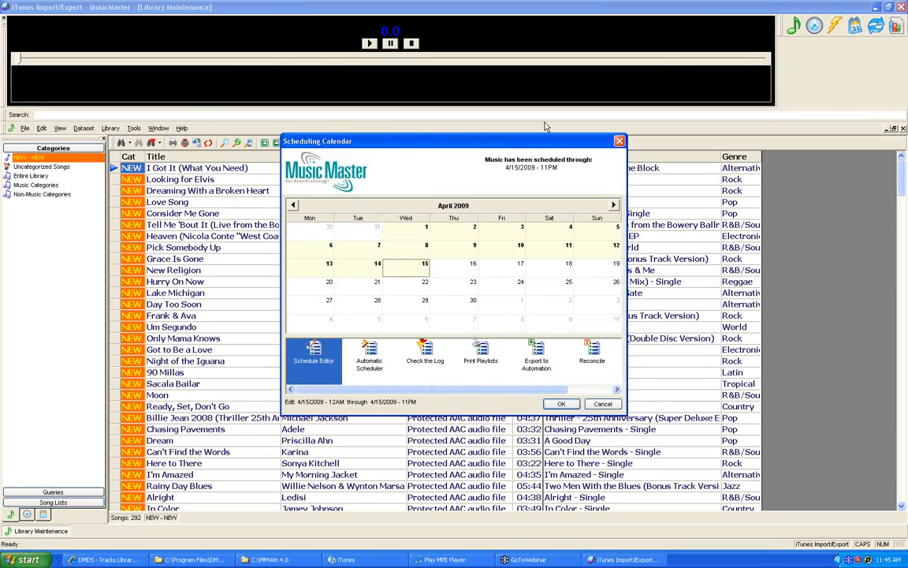
pyautogui.doubleClick(402, 270)
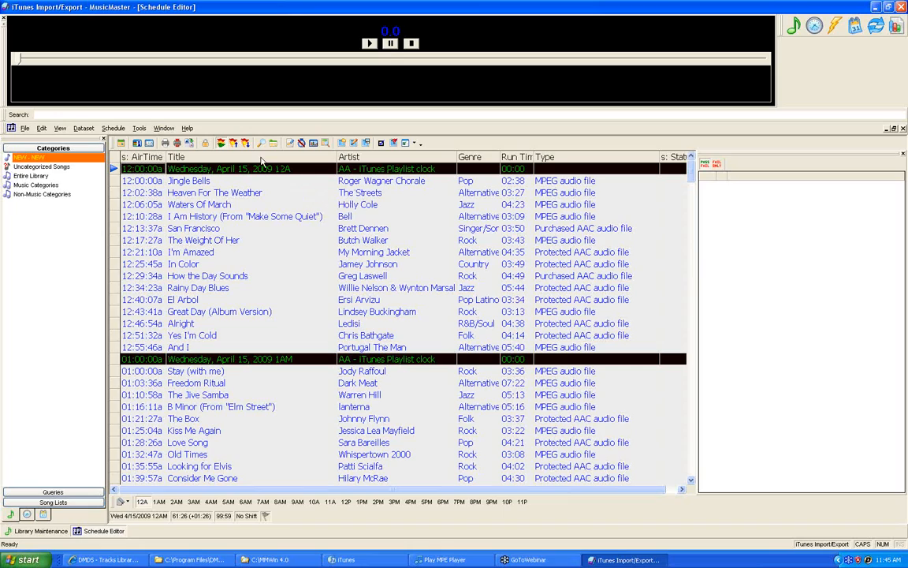
pyautogui.click(84, 129)
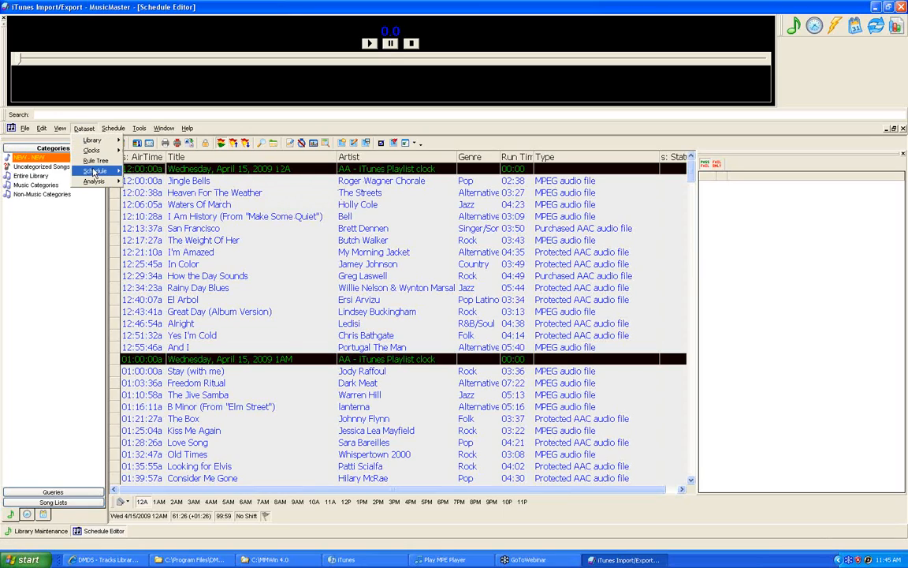
pyautogui.moveTo(96, 171)
pyautogui.moveTo(193, 321)
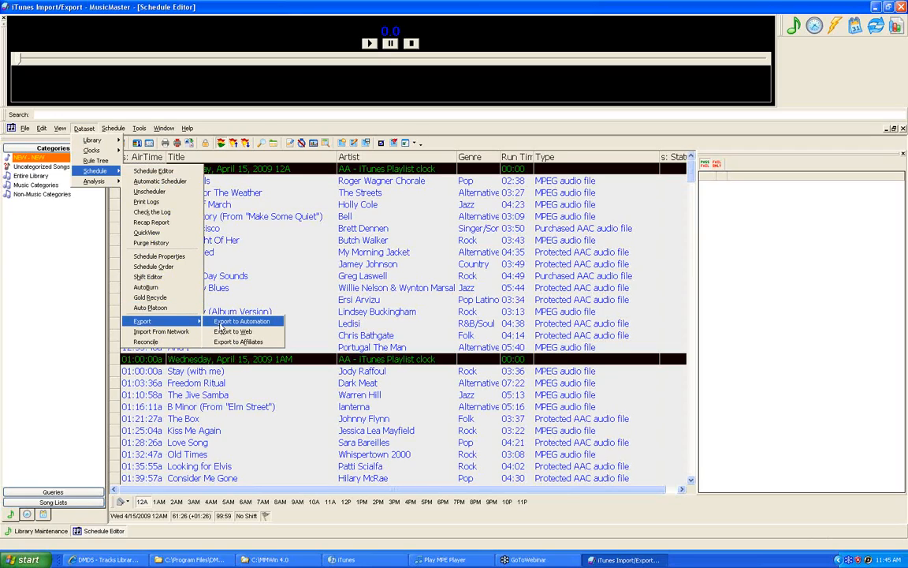
pyautogui.click(222, 325)
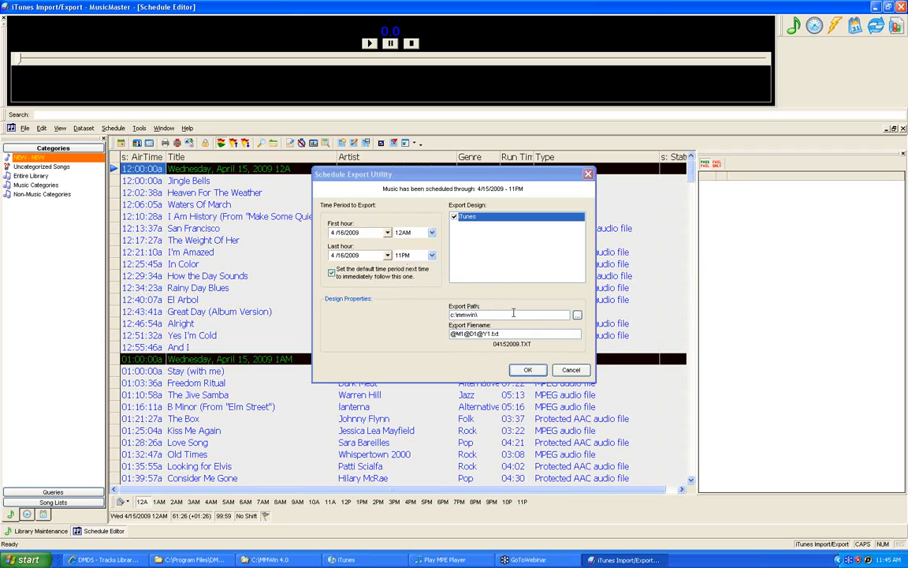
pyautogui.click(570, 373)
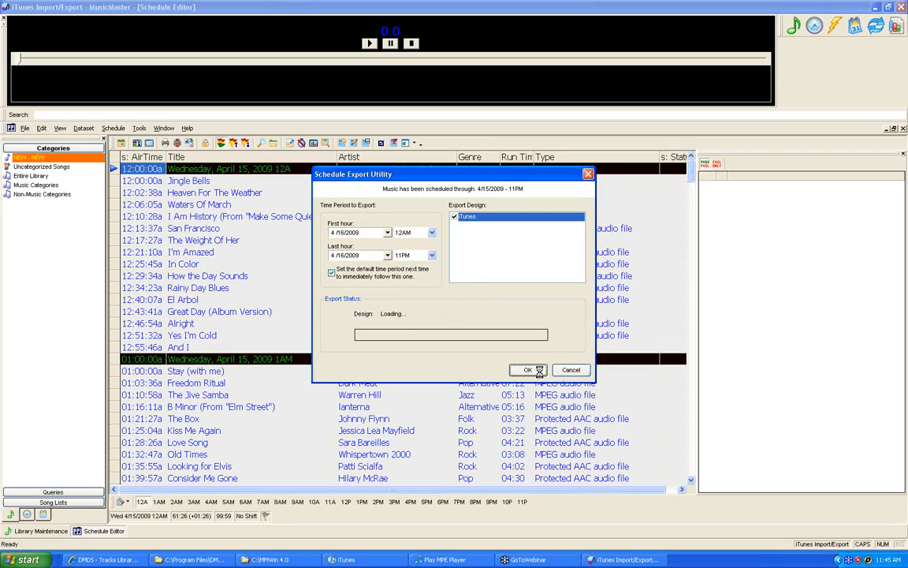
# Switch to iTunes, view the library's playlist import command without running it, and return to MusicMaster
pyautogui.click(344, 559)
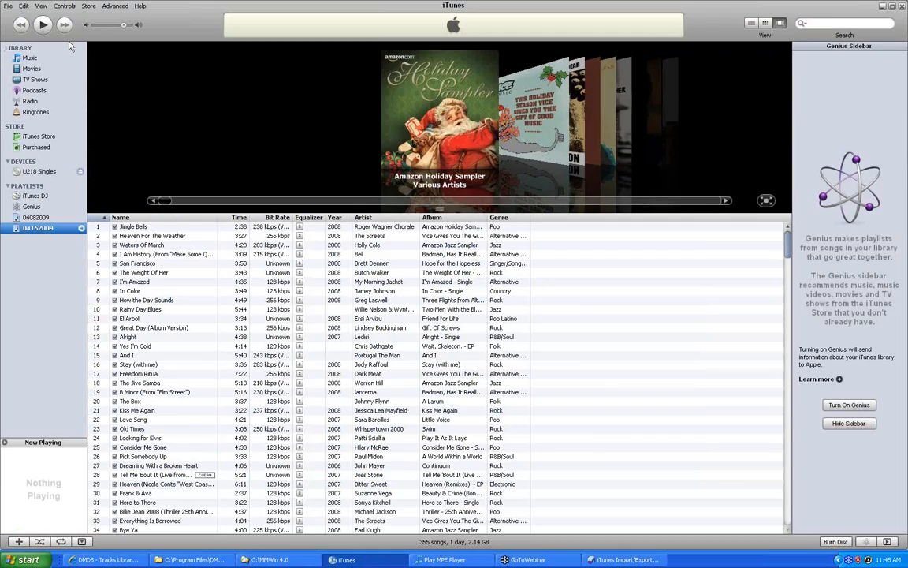
pyautogui.click(10, 7)
pyautogui.moveTo(39, 95)
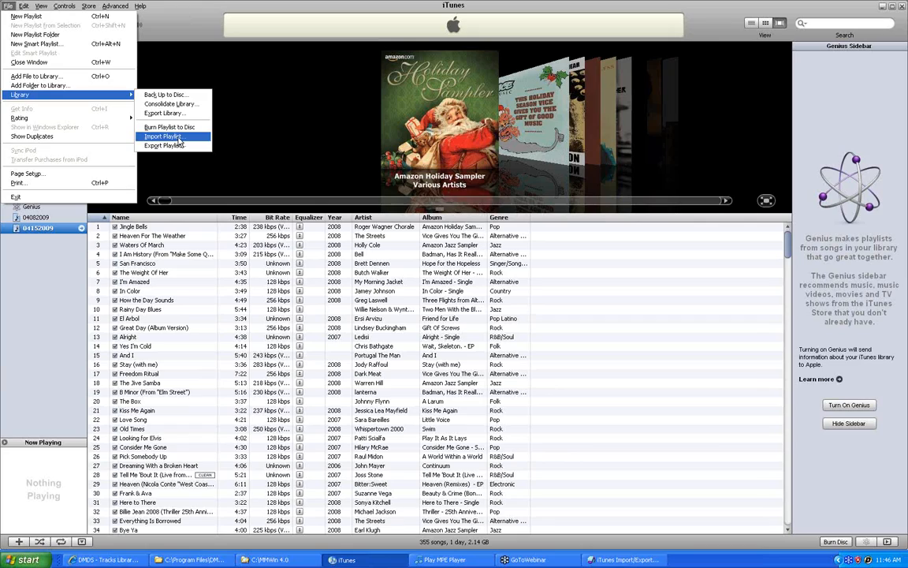
pyautogui.click(57, 248)
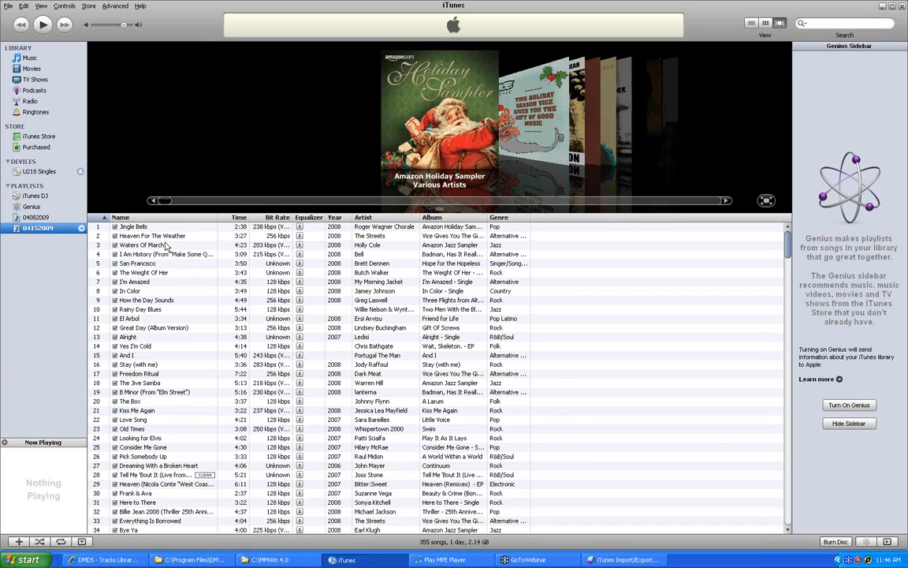
pyautogui.click(632, 561)
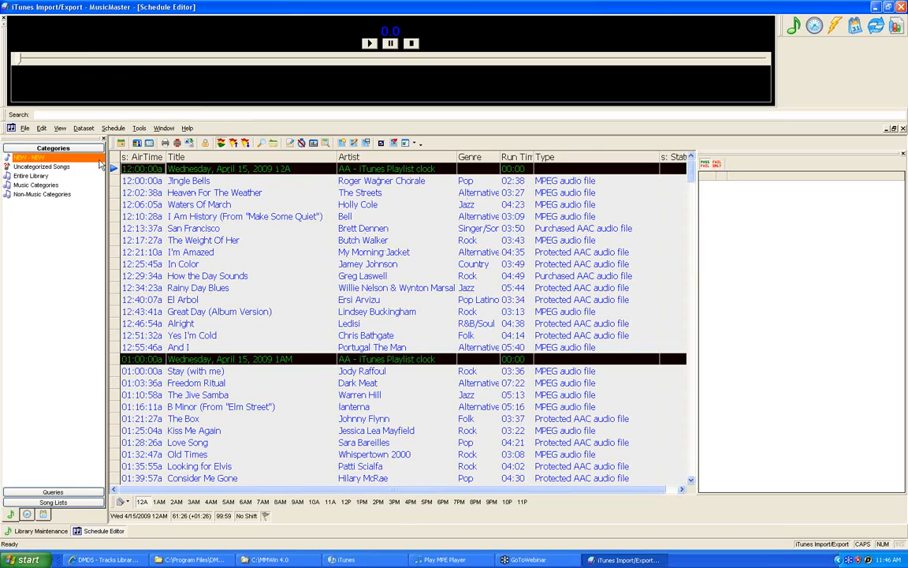
# Review the dataset's audio file options for the external audio player and editor, apply them as they are and close the options
pyautogui.click(139, 130)
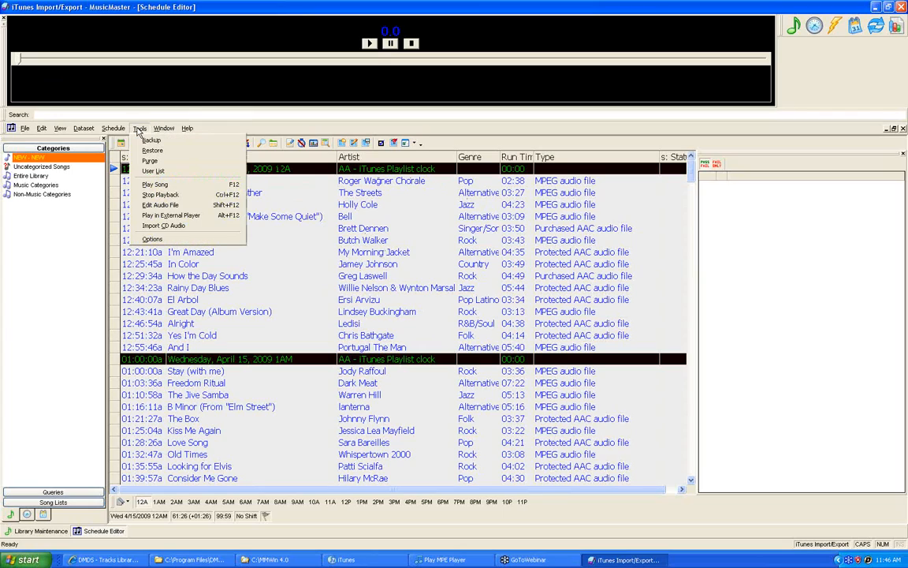
pyautogui.click(151, 240)
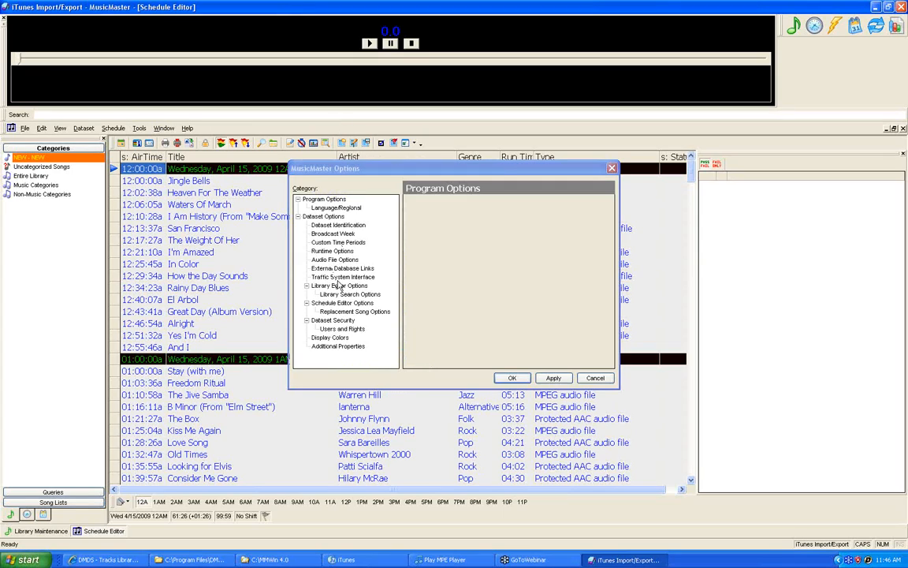
pyautogui.click(328, 260)
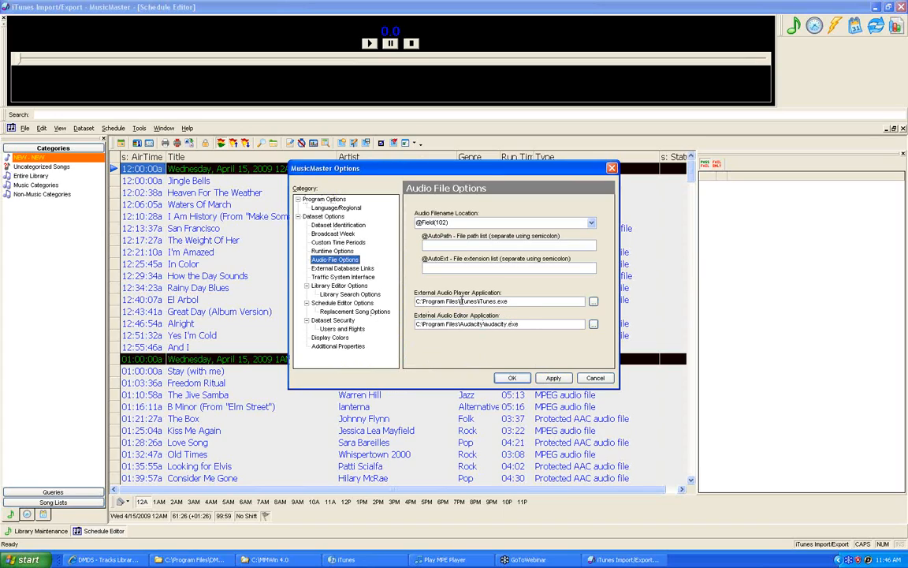
pyautogui.click(559, 380)
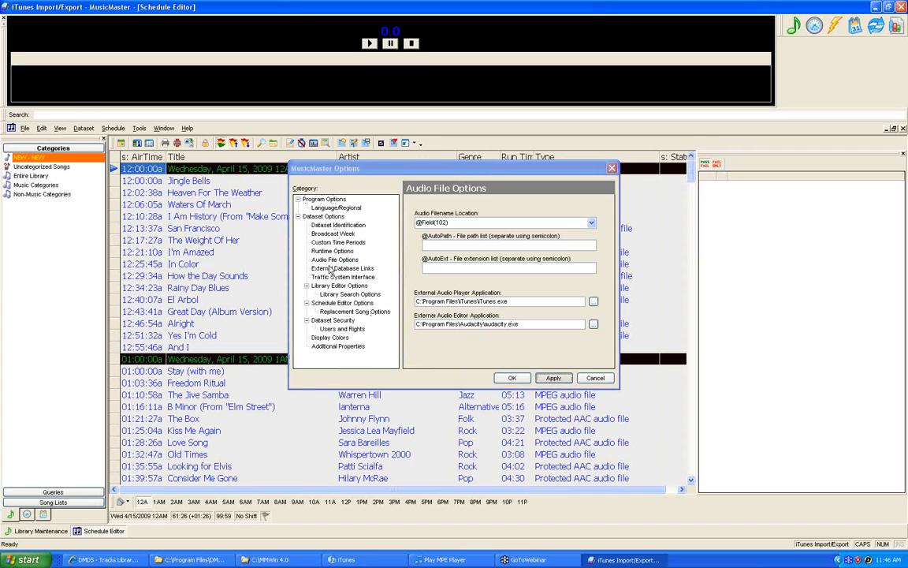
pyautogui.click(596, 378)
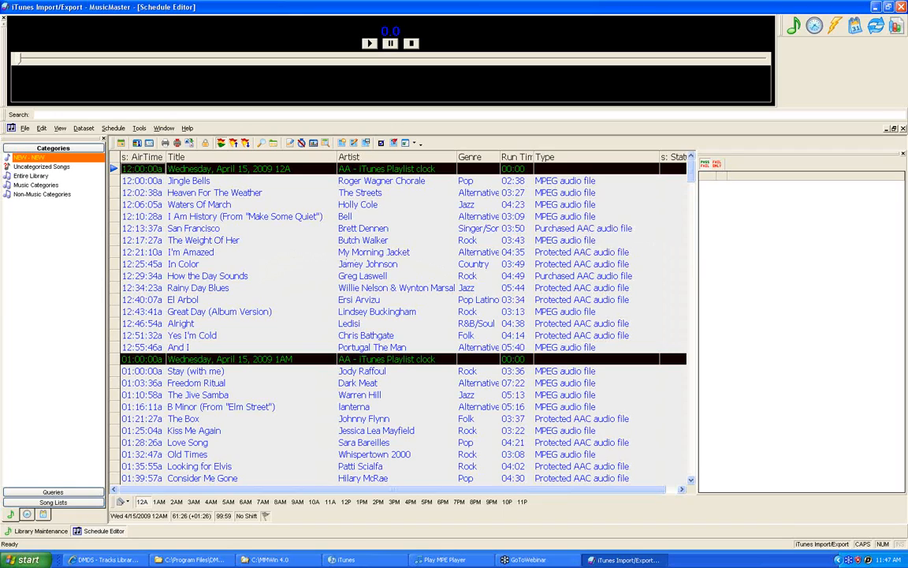
# Compare the scheduled songs In Color, Rainy Day Blues and How the Day Sounds with the playlist in iTunes
pyautogui.click(246, 264)
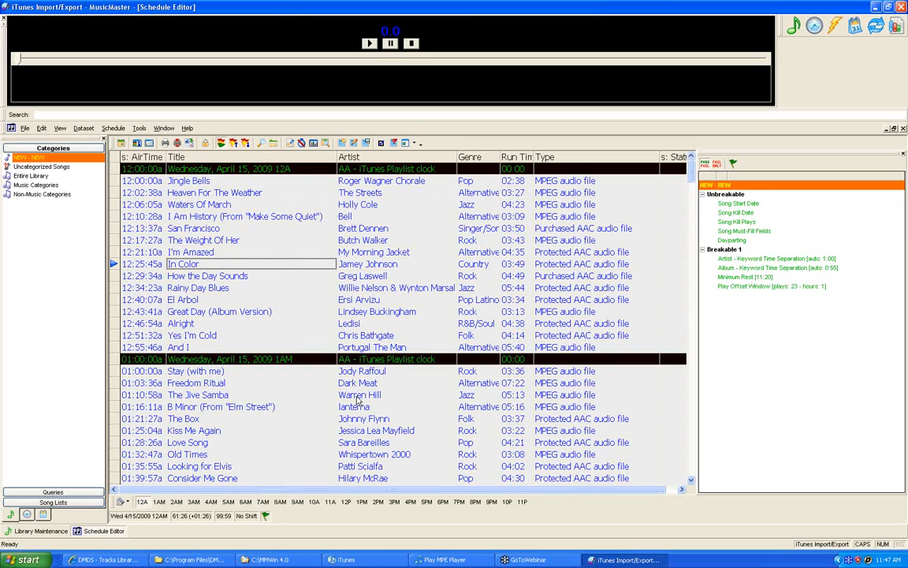
pyautogui.click(388, 559)
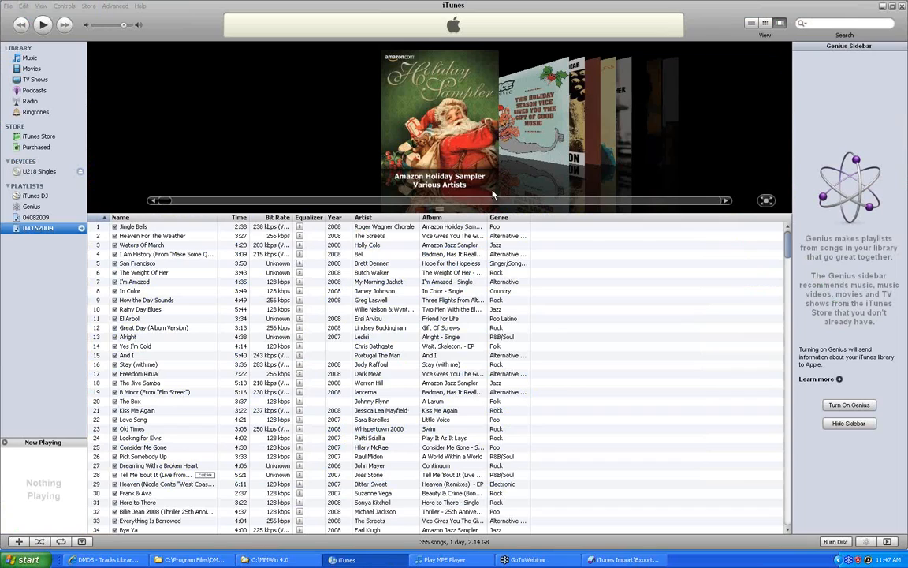
pyautogui.hotkey('alt', 'Tab')
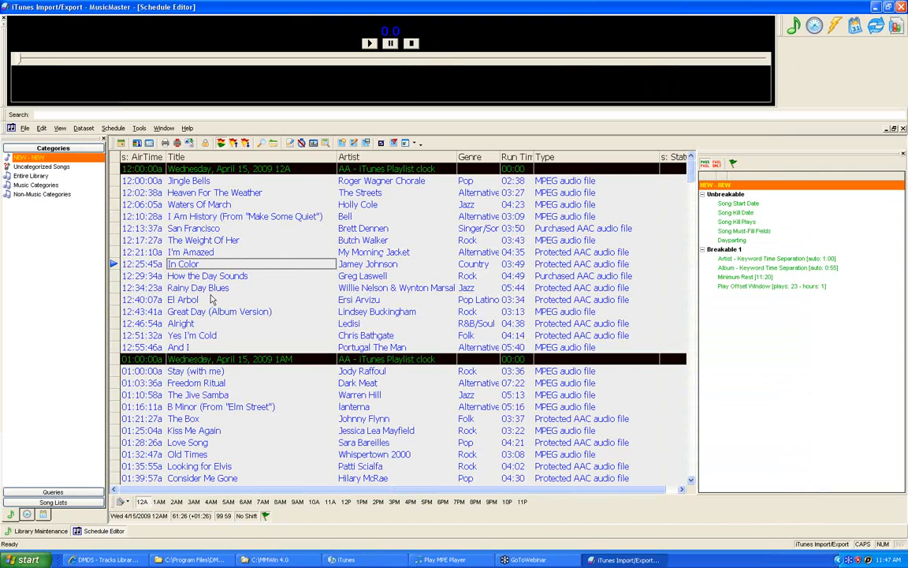
pyautogui.click(212, 293)
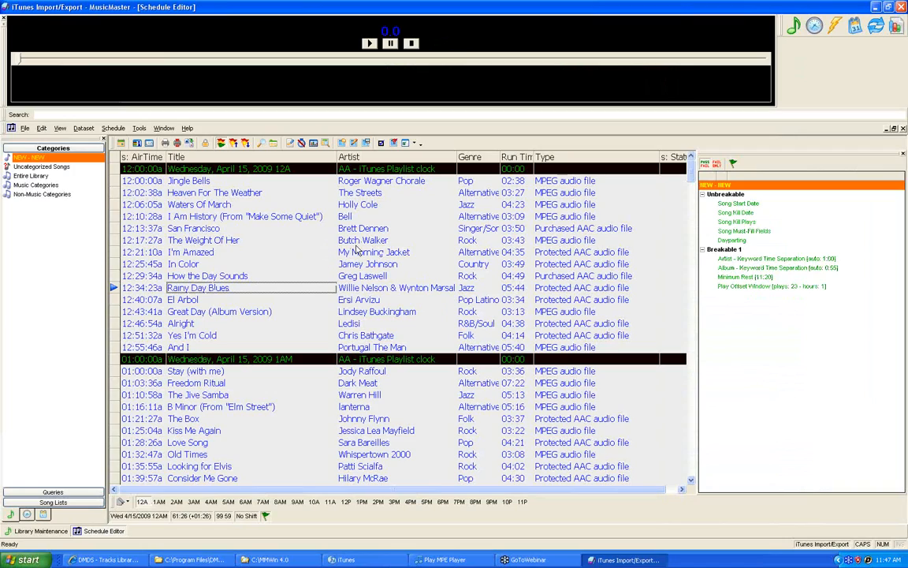
pyautogui.click(361, 278)
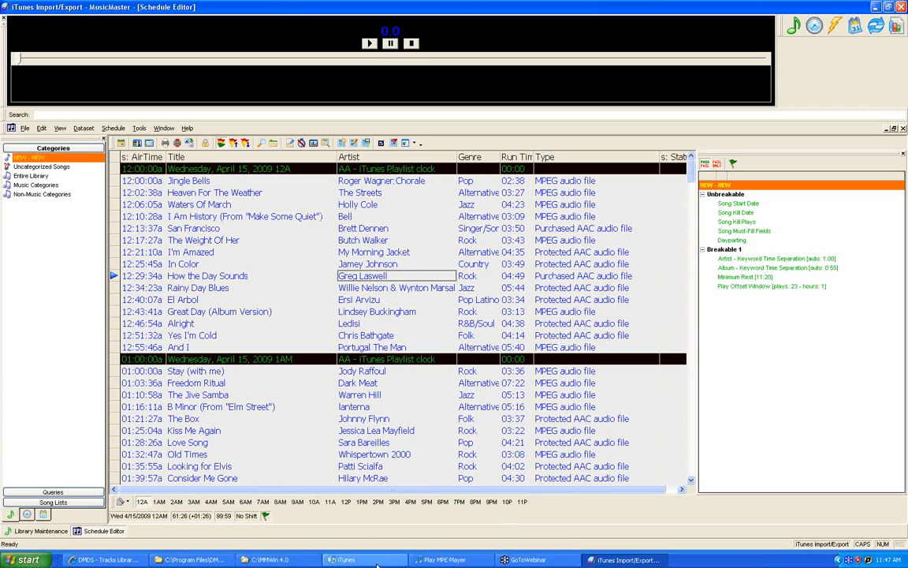
# Switch to iTunes and close it, and close the iTunes Import/Export dataset in MusicMaster
pyautogui.click(347, 559)
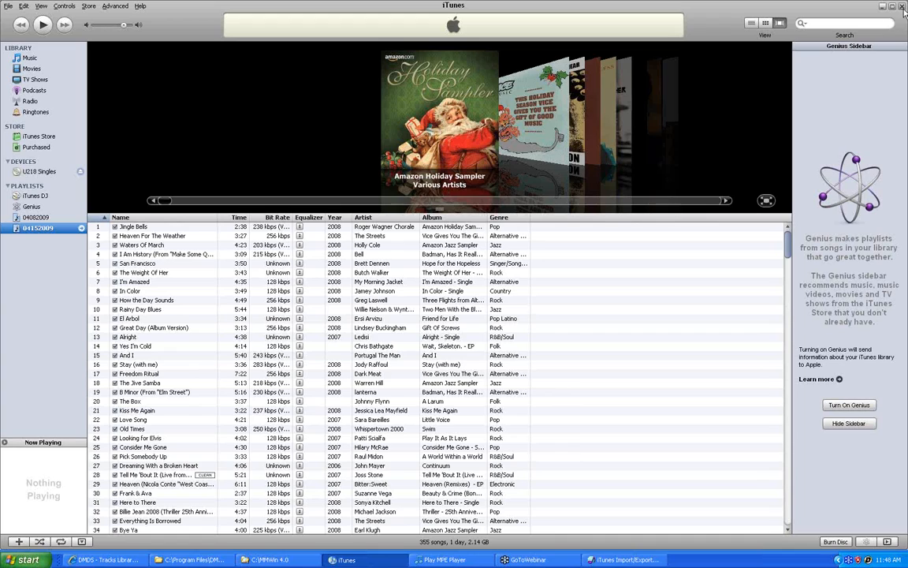
pyautogui.hotkey('alt', 'Tab')
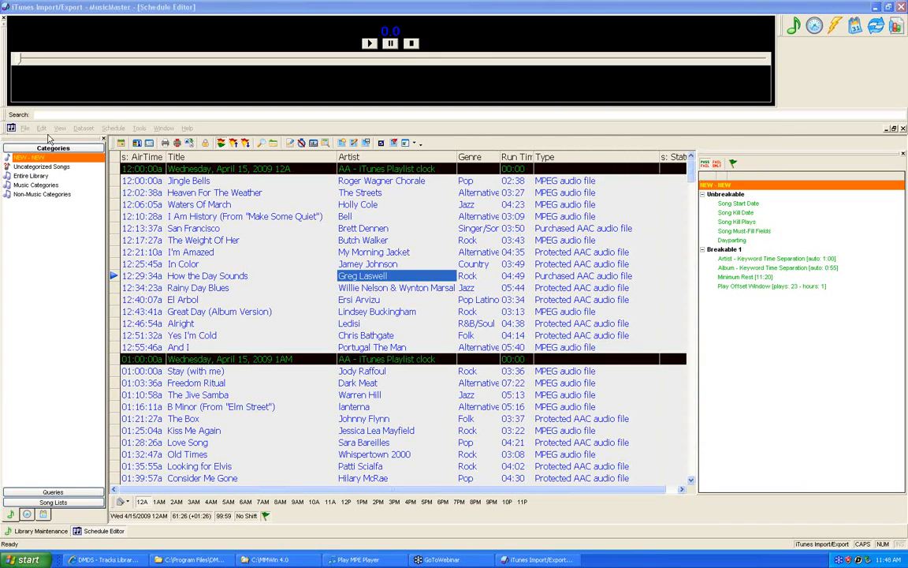
pyautogui.click(24, 128)
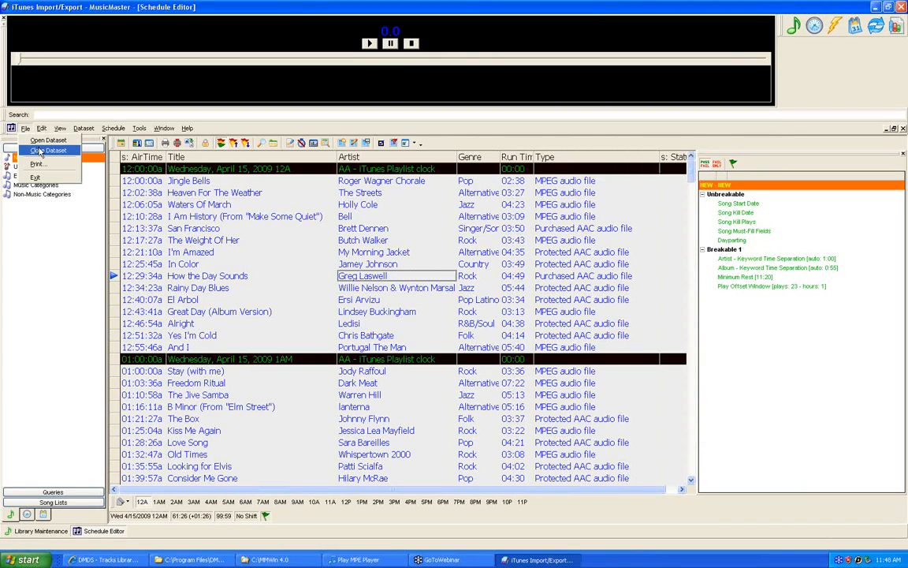
pyautogui.click(39, 151)
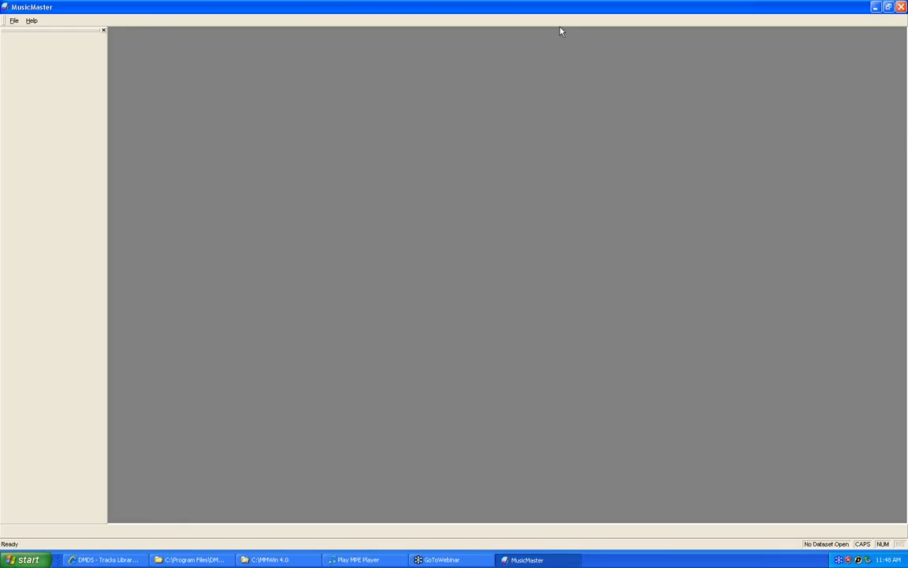
# Open the Audio Set Up dataset and display its view options, including the audio player and web browser
pyautogui.click(13, 21)
pyautogui.click(16, 33)
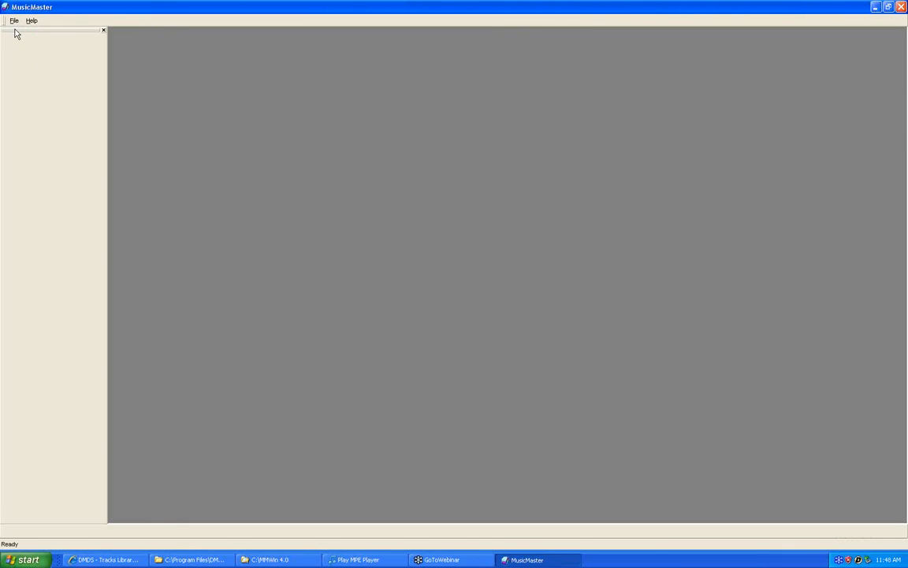
pyautogui.press('Return')
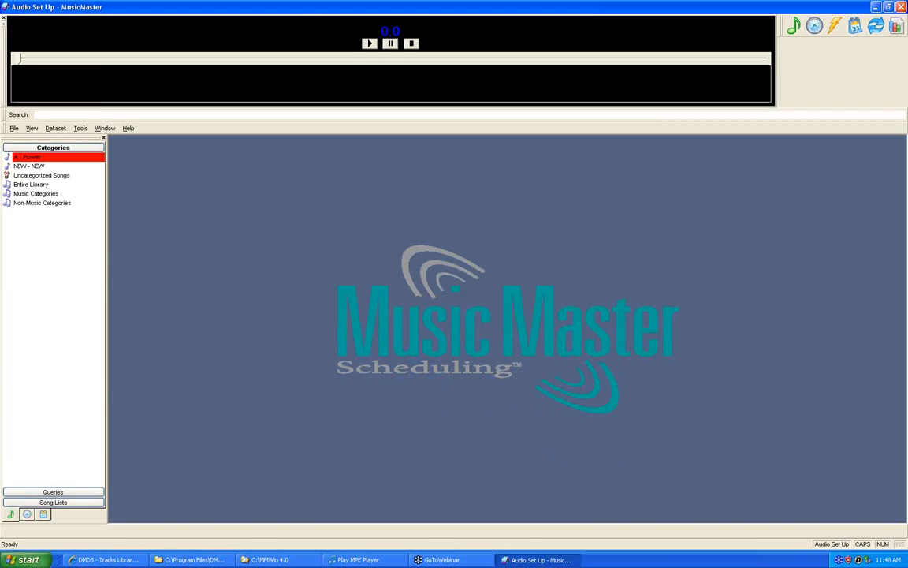
pyautogui.click(33, 128)
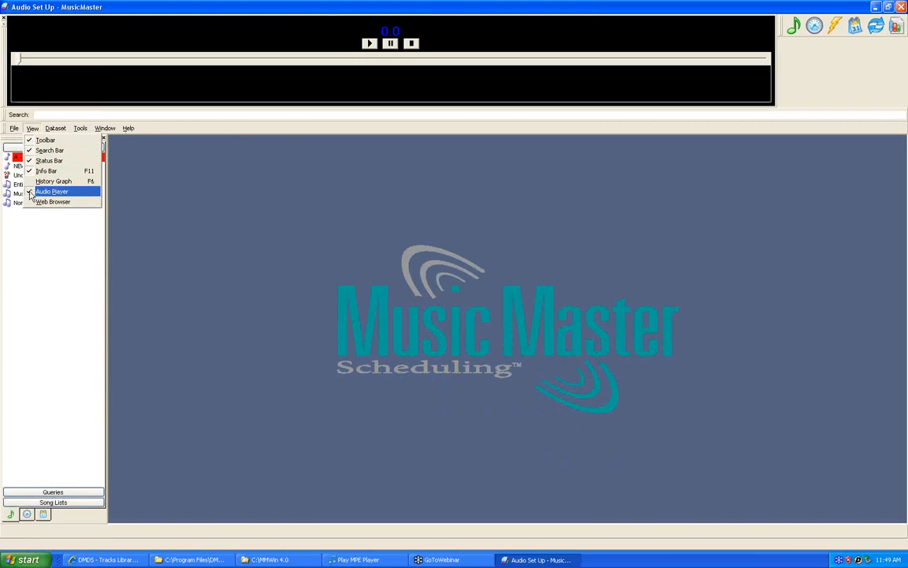